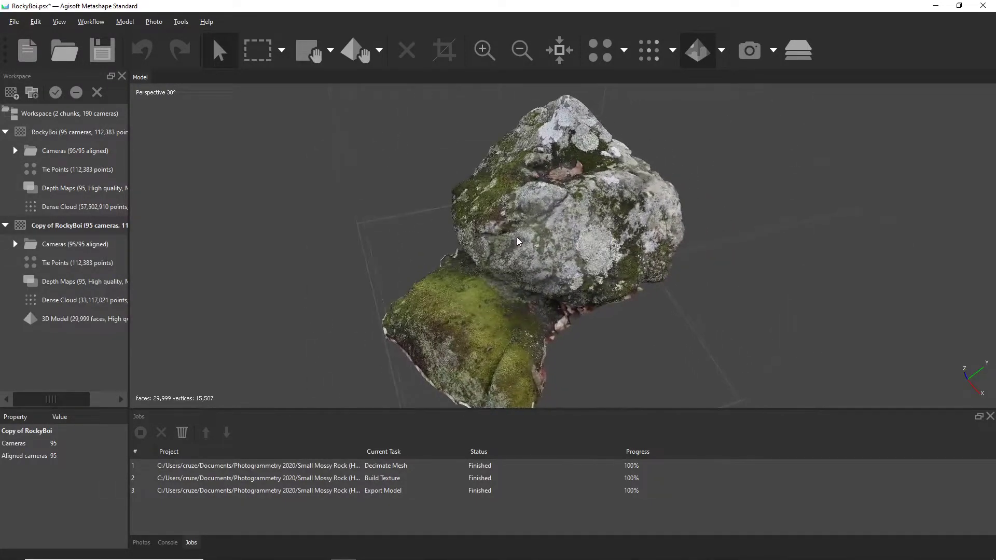
{"action": "scroll", "coordinate": [545, 275], "scroll_direction": "up", "scroll_amount": 10}
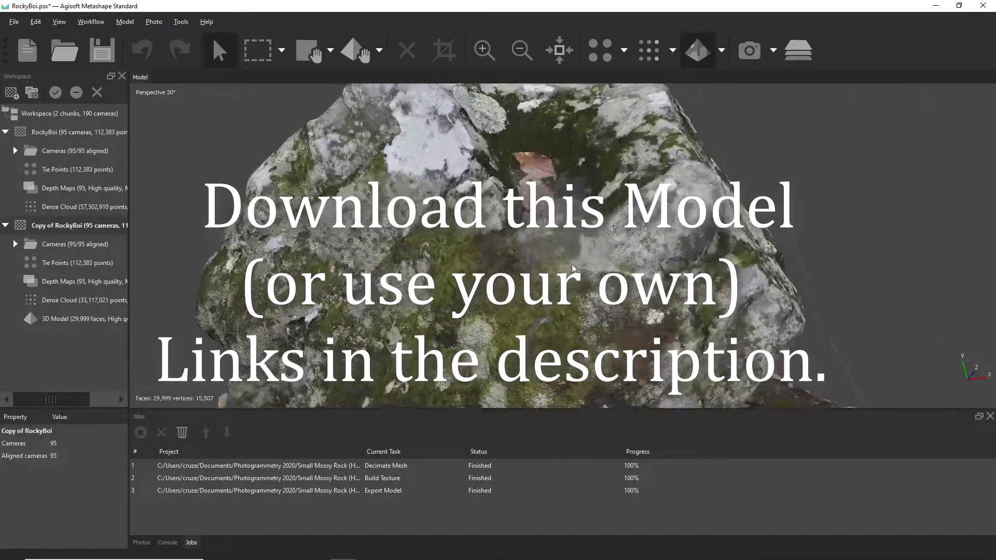
{"action": "scroll", "coordinate": [572, 268], "scroll_direction": "down", "scroll_amount": 5}
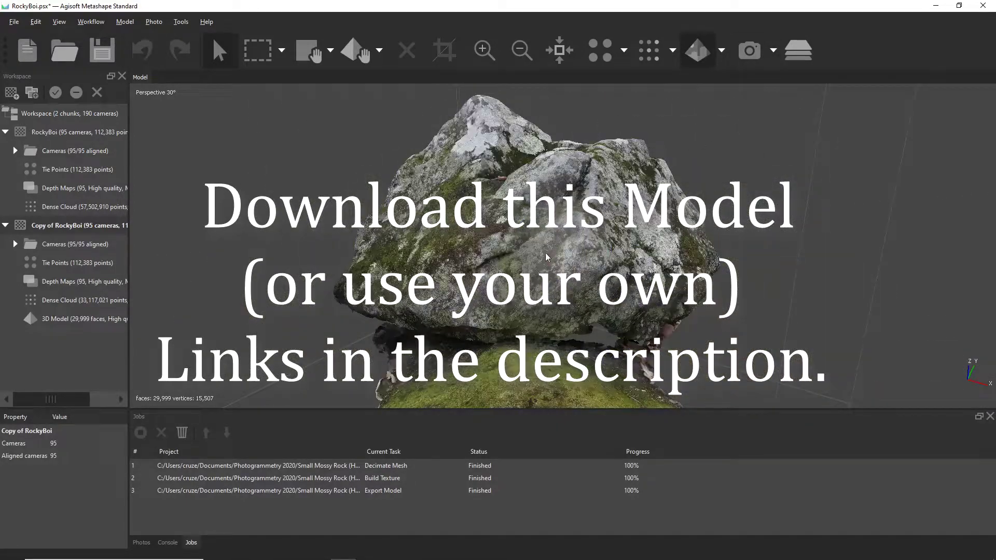
{"action": "left_click_drag", "start_coordinate": [548, 272], "coordinate": [565, 286]}
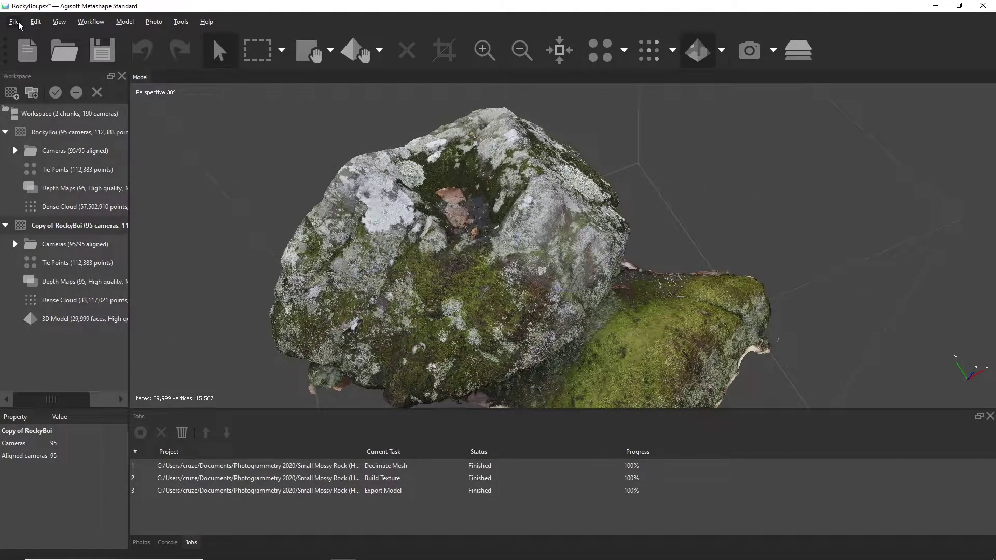
- Export the 3D model as a Wavefront OBJ file named MossyRock3D in the Small Mossy Rock (High Detail) folder
{"action": "left_click", "coordinate": [14, 22]}
{"action": "mouse_move", "coordinate": [41, 109]}
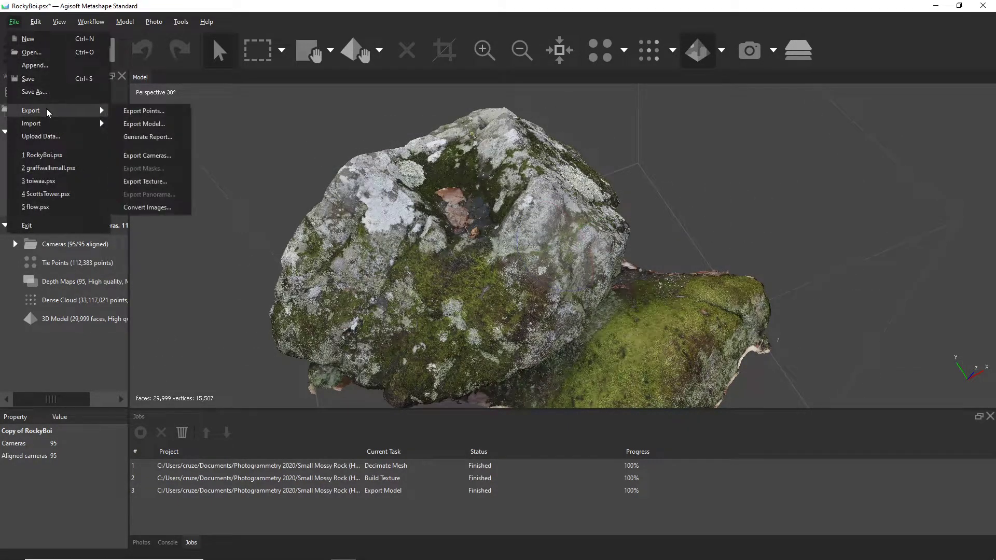
{"action": "left_click", "coordinate": [156, 131]}
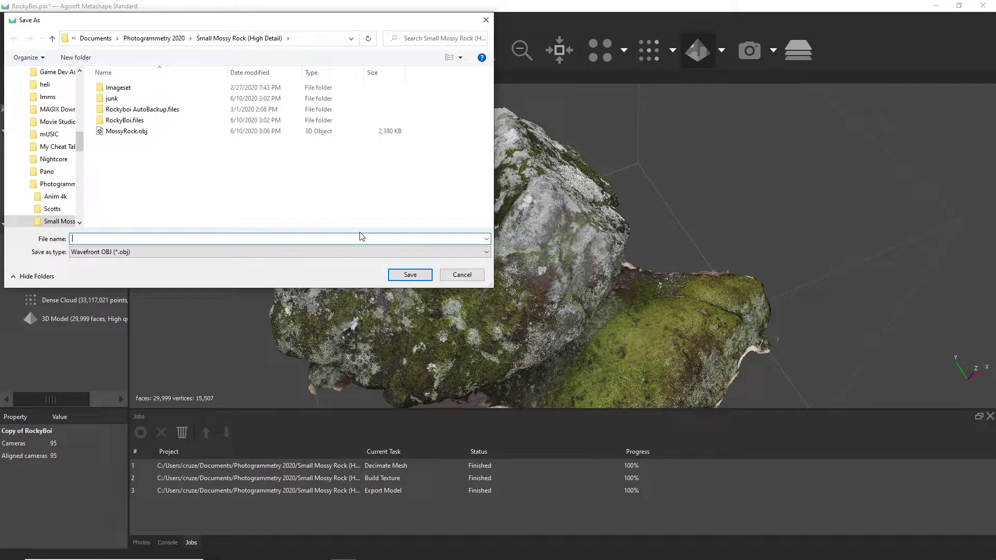
{"action": "type", "text": "Moss"}
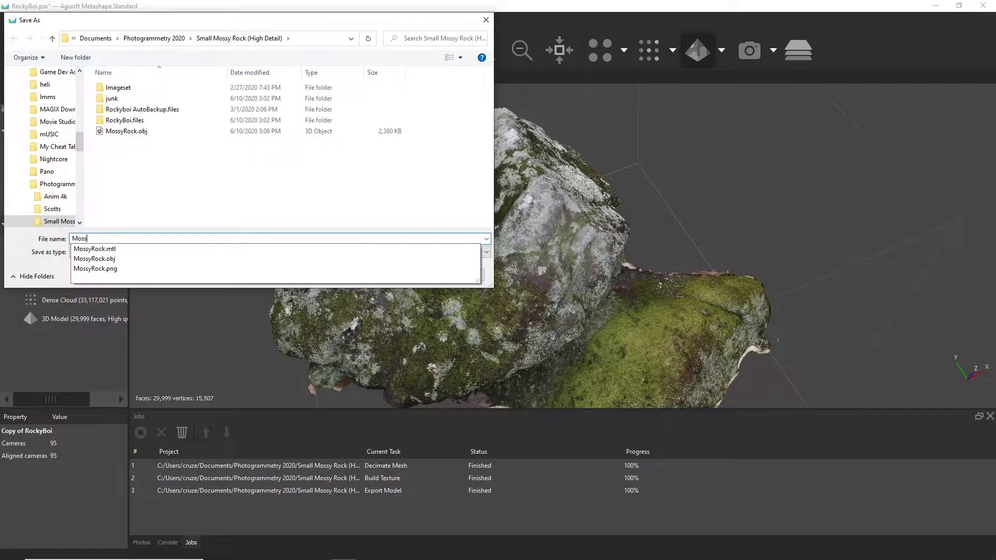
{"action": "type", "text": "yRock3D"}
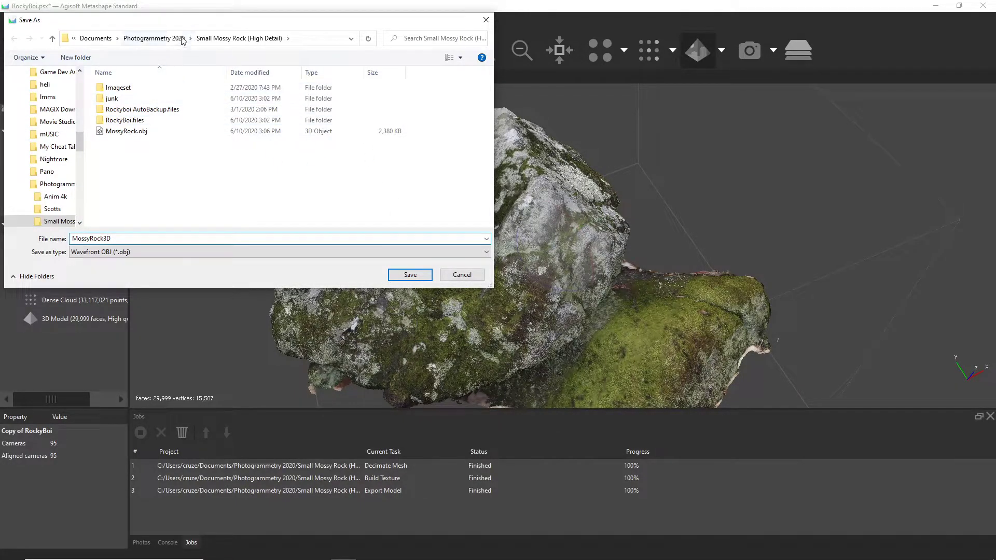
{"action": "left_click", "coordinate": [415, 280]}
- Set the exported texture format to PNG and run the model export
{"action": "left_click", "coordinate": [509, 249]}
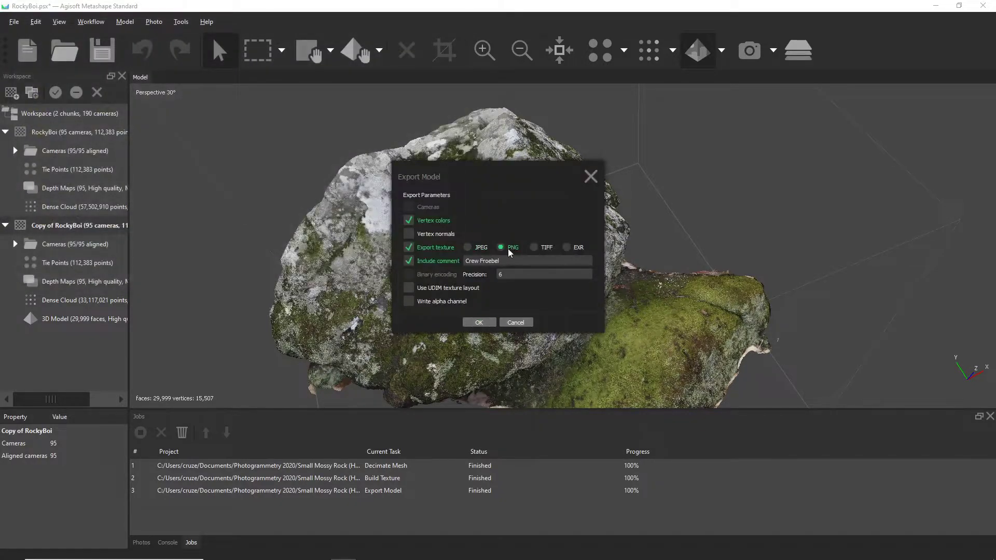
{"action": "left_click", "coordinate": [466, 247]}
{"action": "left_click", "coordinate": [501, 248]}
{"action": "left_click", "coordinate": [479, 323]}
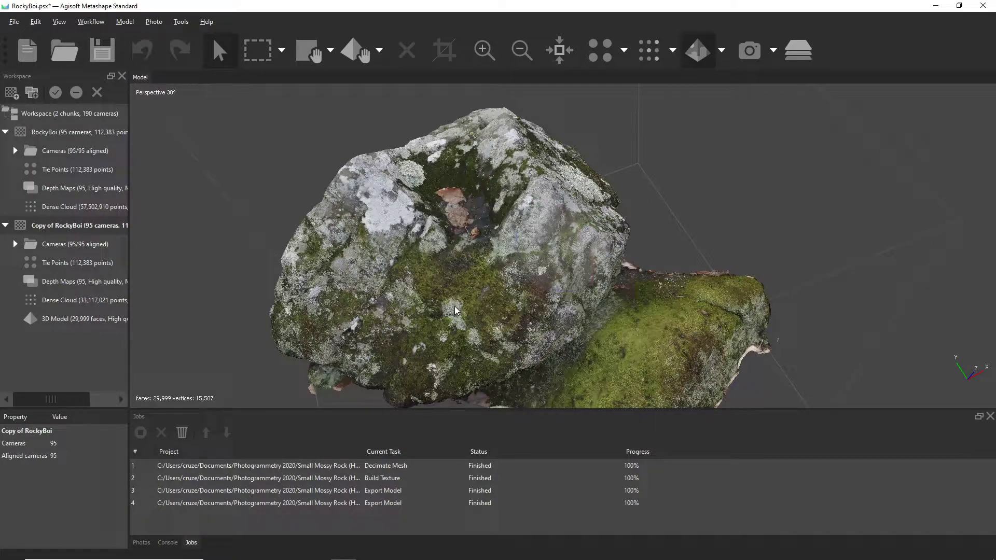
- Launch Blender and dismiss its splash screen to reach the default scene
{"action": "key", "text": "super"}
{"action": "type", "text": "blender"}
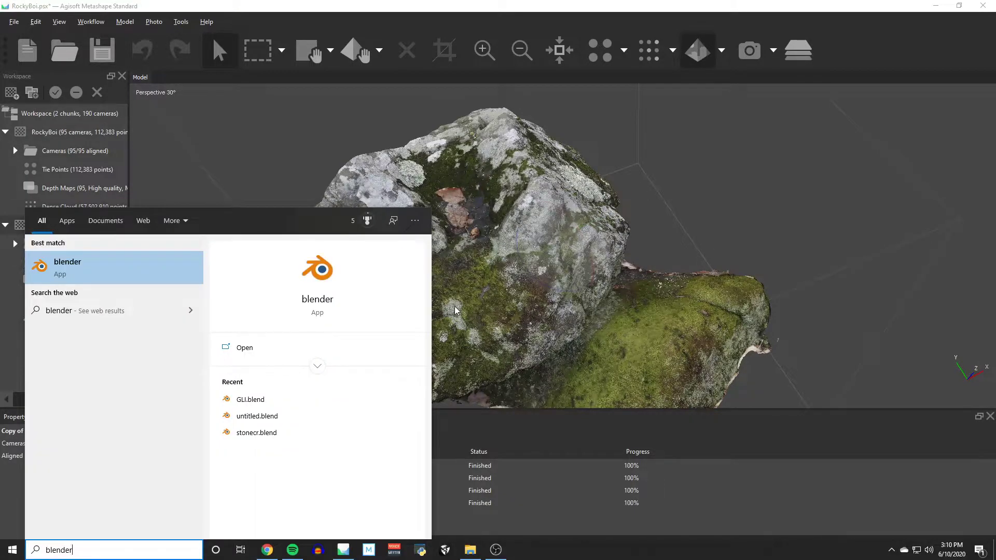
{"action": "key", "text": "Return"}
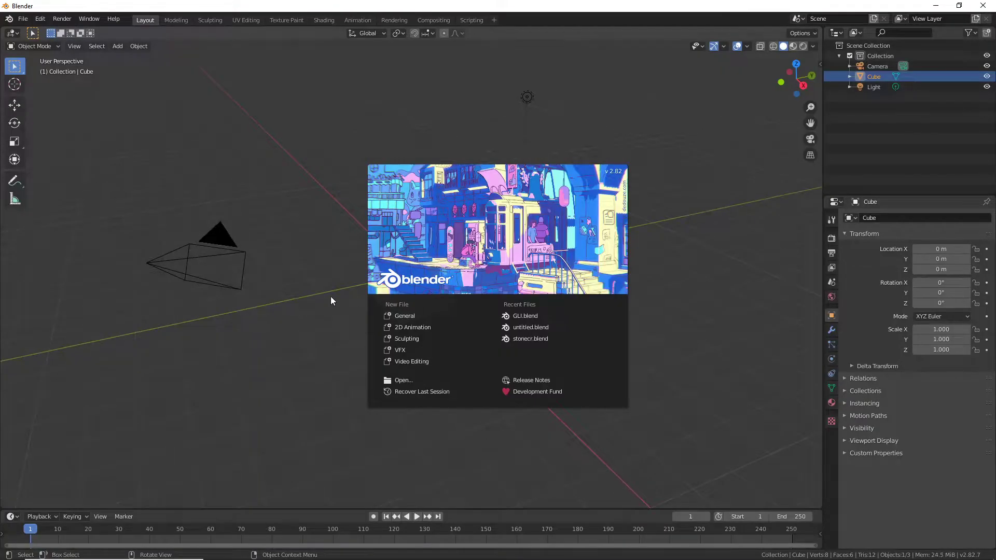
{"action": "left_click", "coordinate": [331, 297]}
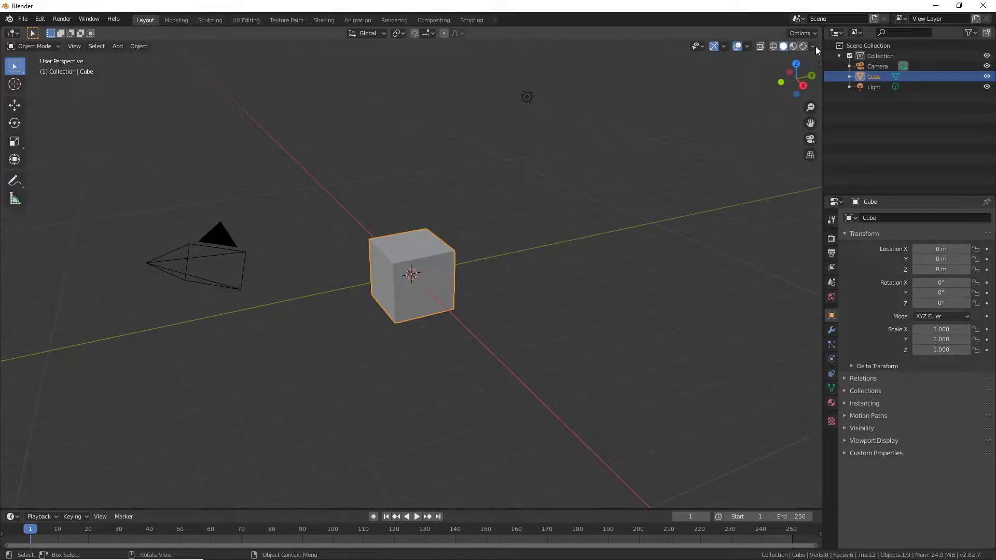
- Enable the Screencast Keys display in the 3D viewport
{"action": "key", "text": "n"}
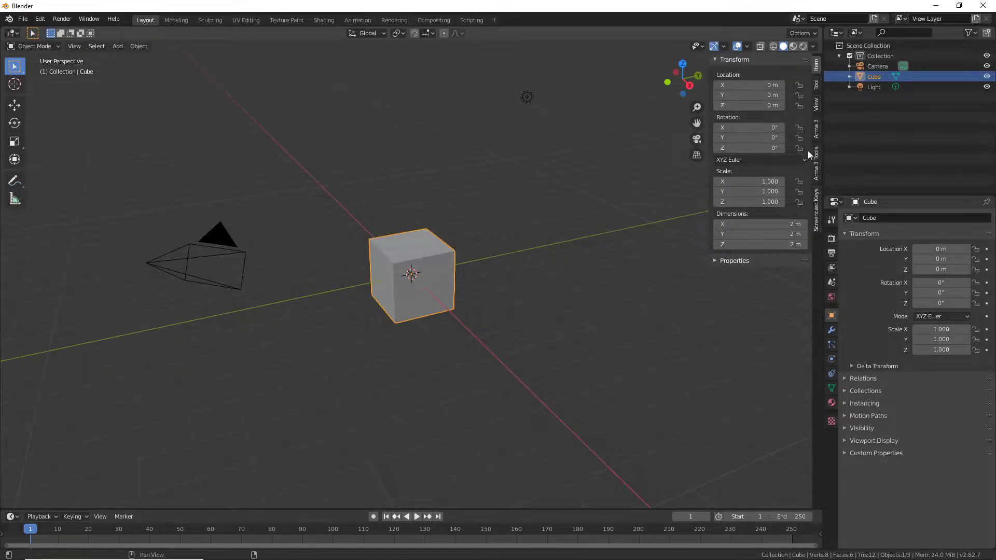
{"action": "left_click", "coordinate": [817, 209]}
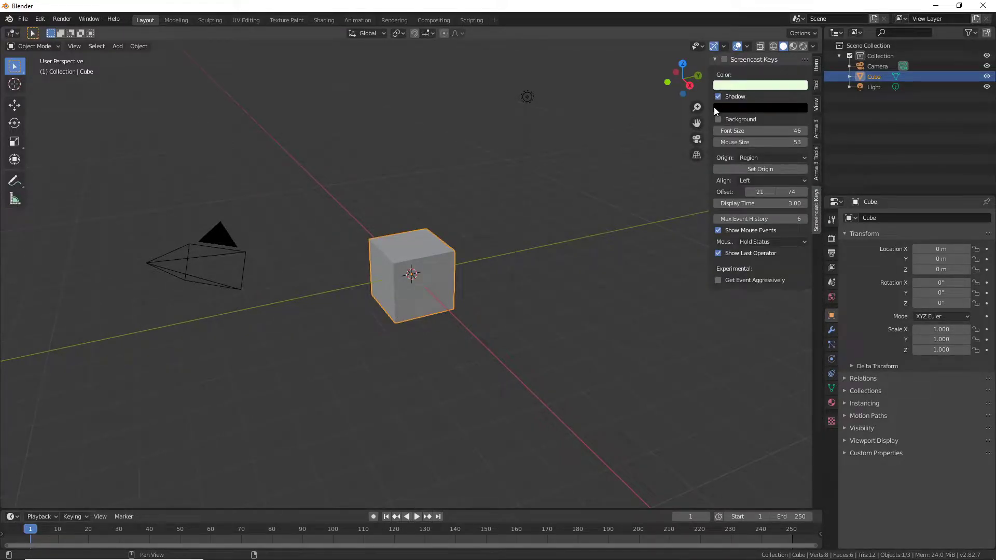
{"action": "left_click", "coordinate": [724, 60]}
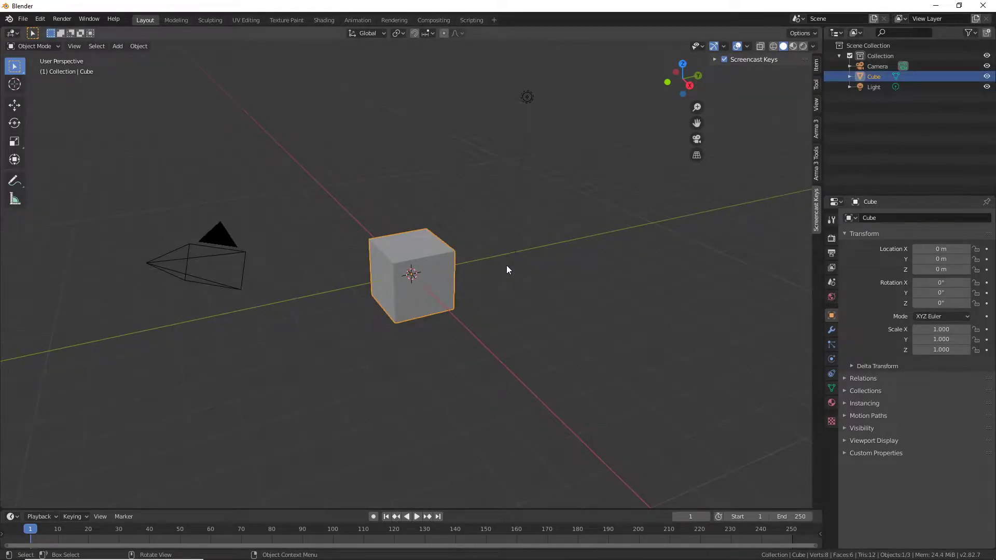
- Delete the default cube and hide the camera and light in the scene
{"action": "key", "text": "Delete"}
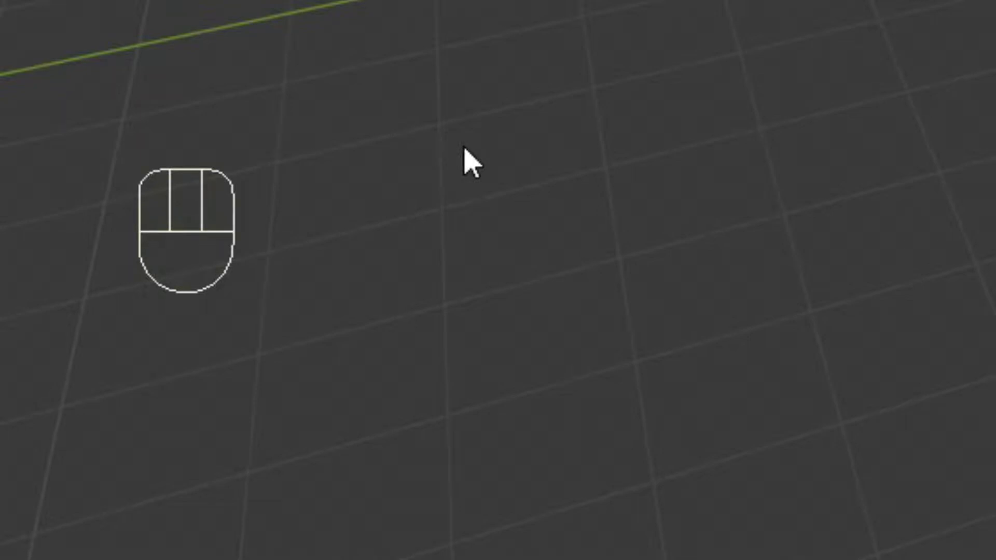
{"action": "middle_click_drag", "start_coordinate": [643, 98], "coordinate": [519, 192]}
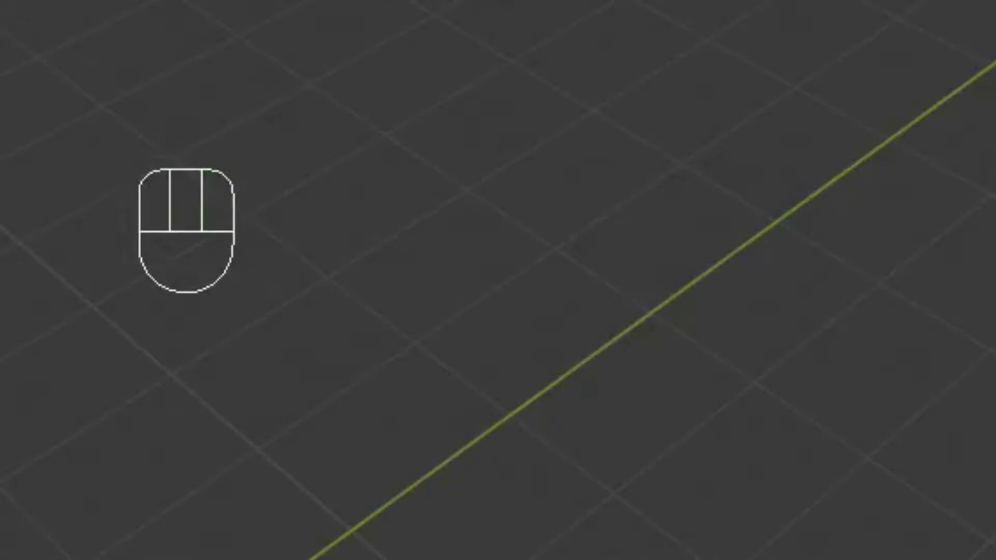
{"action": "left_click", "coordinate": [519, 192]}
{"action": "right_click", "coordinate": [519, 192]}
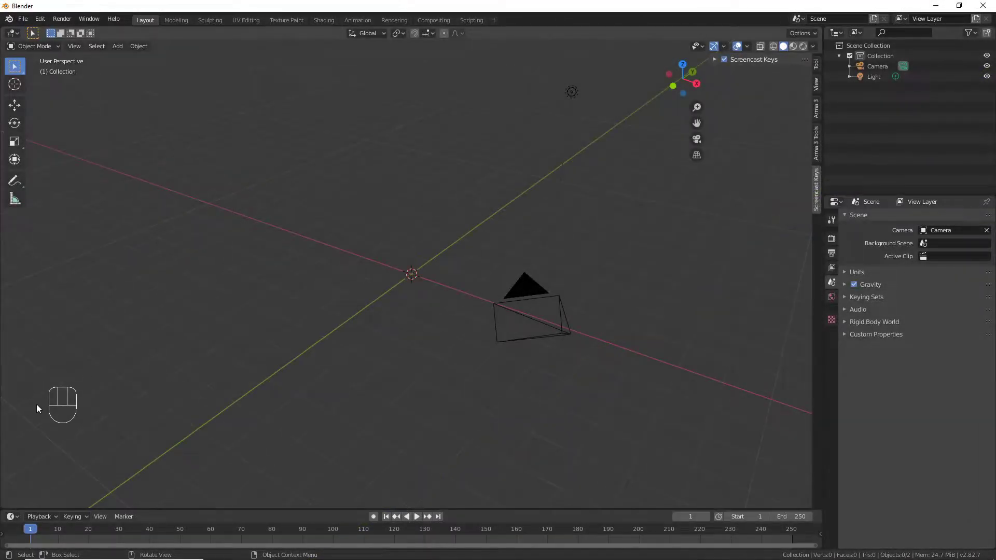
{"action": "middle_click_drag", "start_coordinate": [417, 291], "coordinate": [418, 291]}
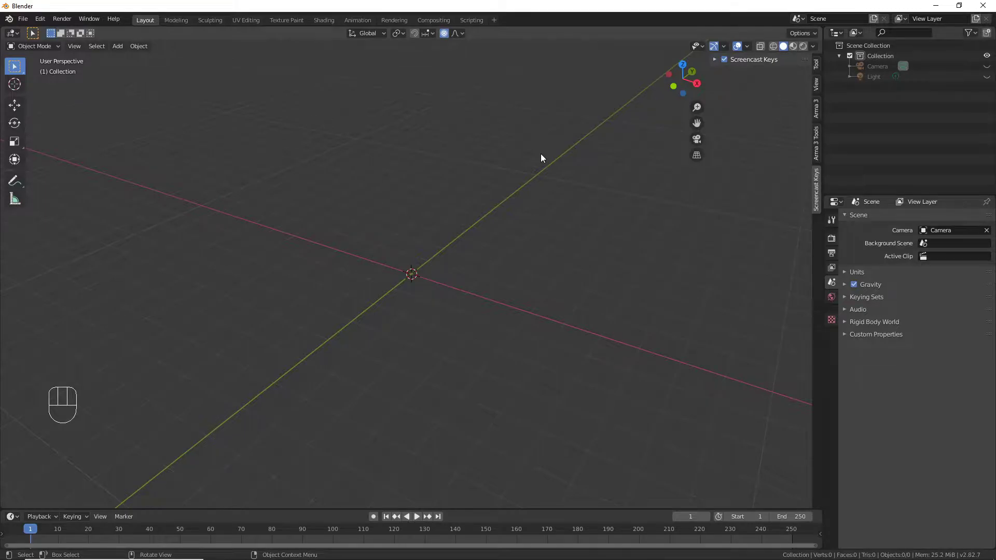
- Import MossyRock3D.obj as a Wavefront model from the Small Mossy Rock (High Detail) folder
{"action": "left_click", "coordinate": [25, 19]}
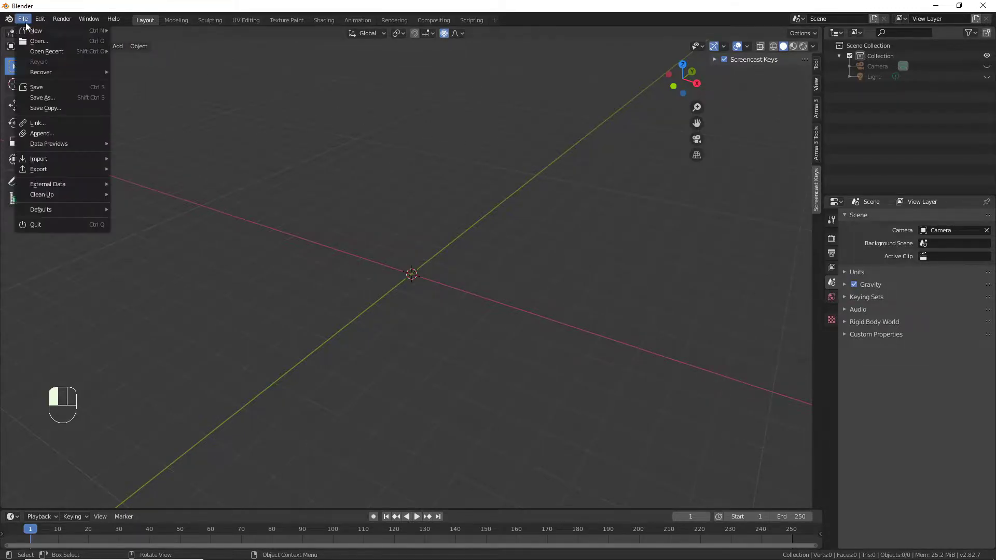
{"action": "mouse_move", "coordinate": [53, 163]}
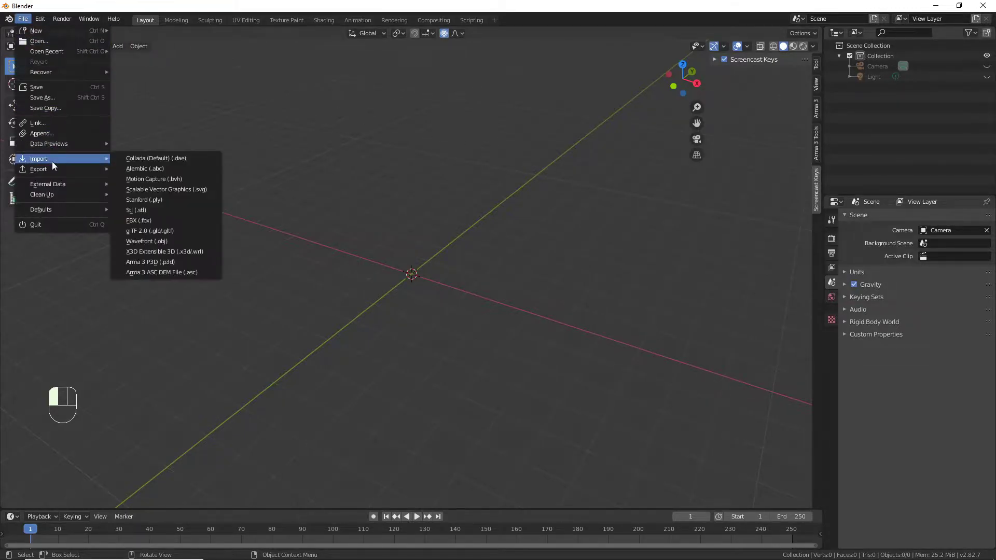
{"action": "left_click", "coordinate": [174, 241]}
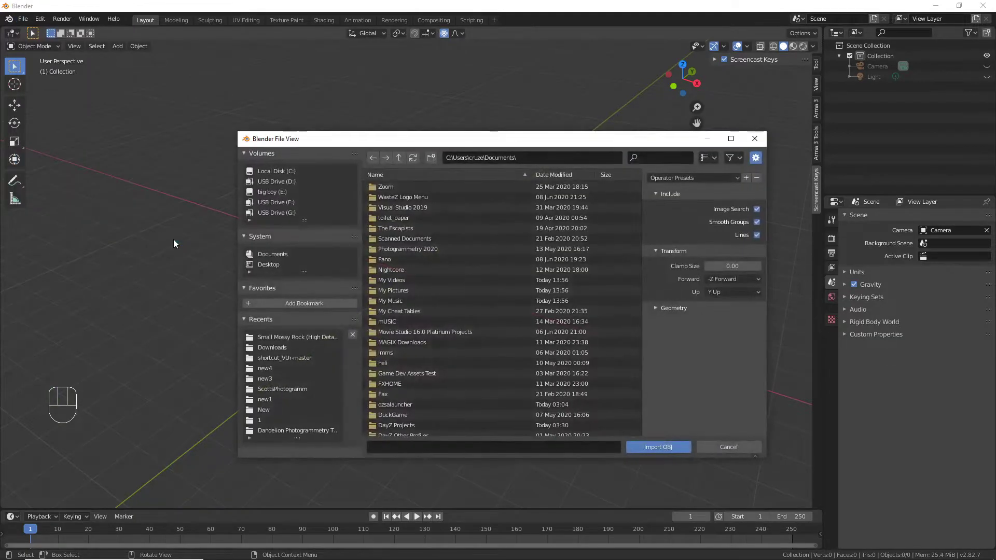
{"action": "left_click", "coordinate": [288, 336]}
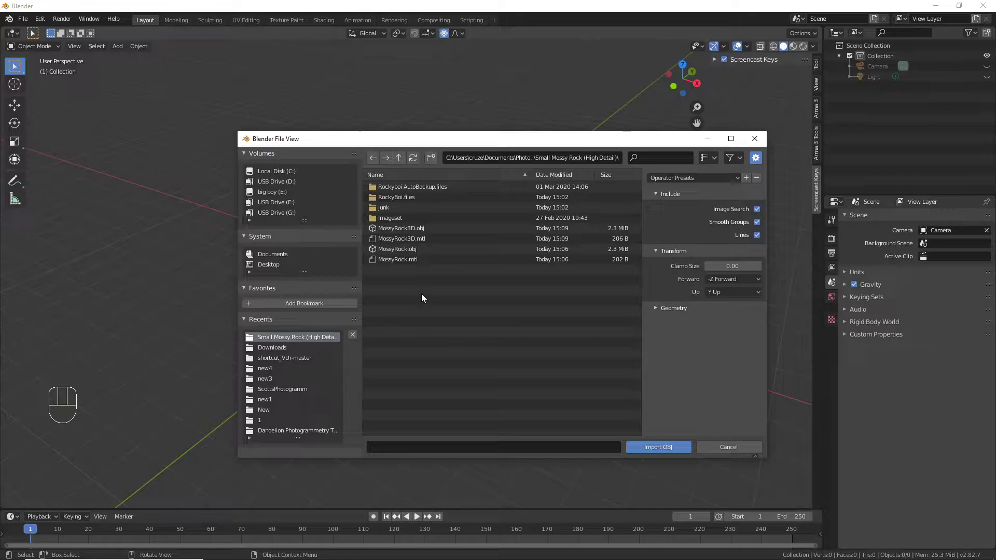
{"action": "double_click", "coordinate": [400, 228]}
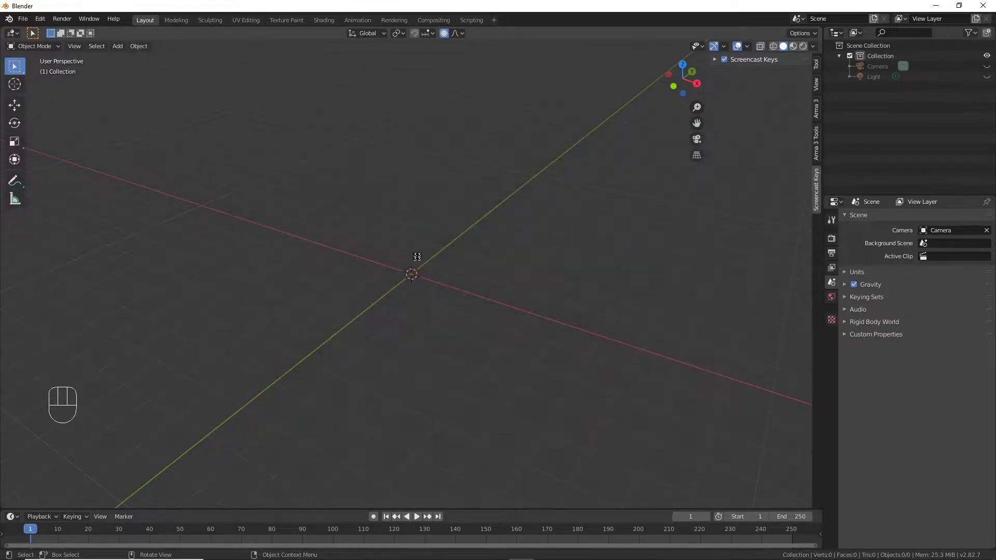
- Rotate the imported rock freehand to bring it closer to an upright orientation
{"action": "middle_click_drag", "start_coordinate": [416, 289], "coordinate": [497, 266]}
{"action": "scroll", "coordinate": [497, 265], "scroll_direction": "down", "scroll_amount": 3}
{"action": "middle_click_drag", "start_coordinate": [393, 273], "coordinate": [465, 272]}
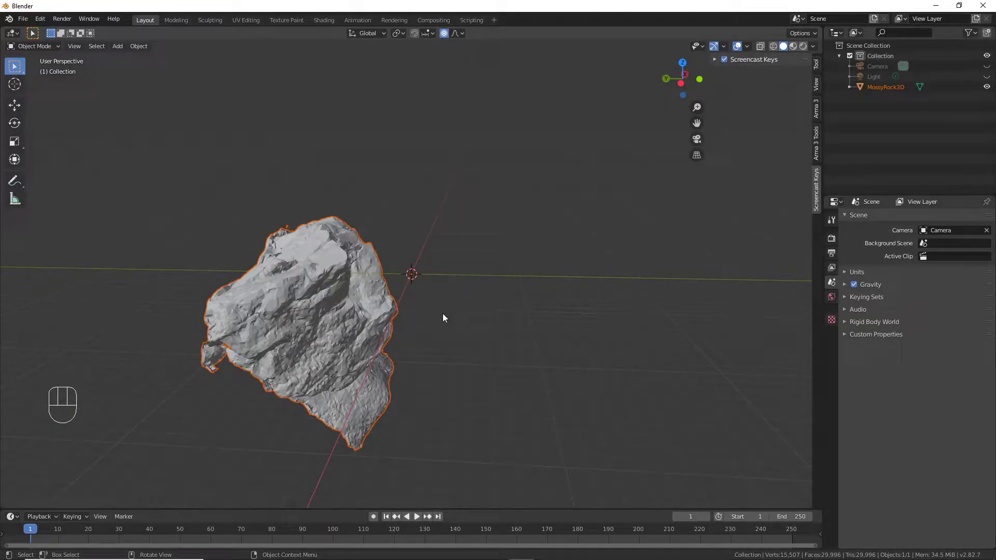
{"action": "key", "text": "r"}
{"action": "left_click", "coordinate": [502, 264]}
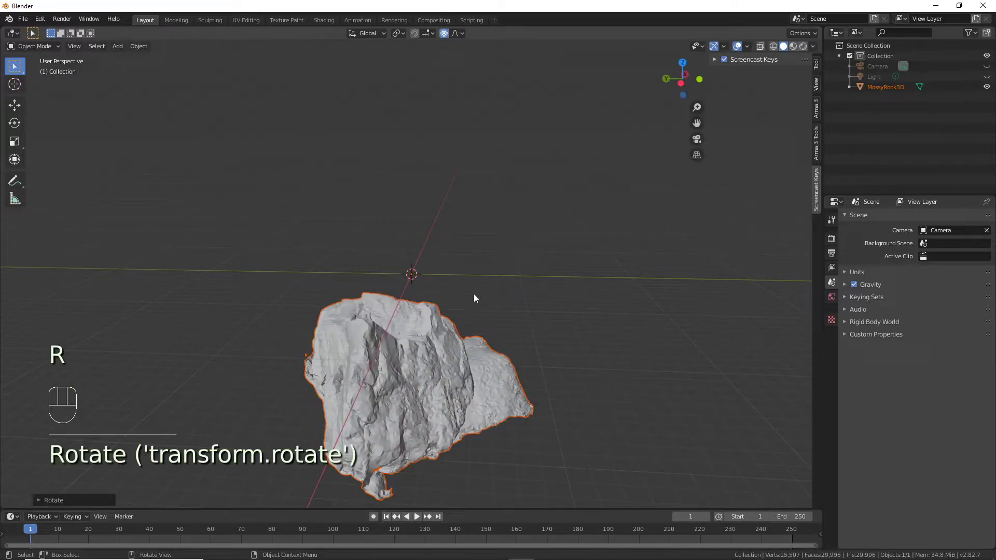
- Move the rock upward along the Z axis so it surrounds the world origin
{"action": "left_click", "coordinate": [15, 109]}
{"action": "left_click_drag", "start_coordinate": [412, 234], "coordinate": [422, 98]}
{"action": "middle_click_drag", "start_coordinate": [501, 182], "coordinate": [384, 228]}
{"action": "middle_click_drag", "start_coordinate": [450, 176], "coordinate": [593, 232]}
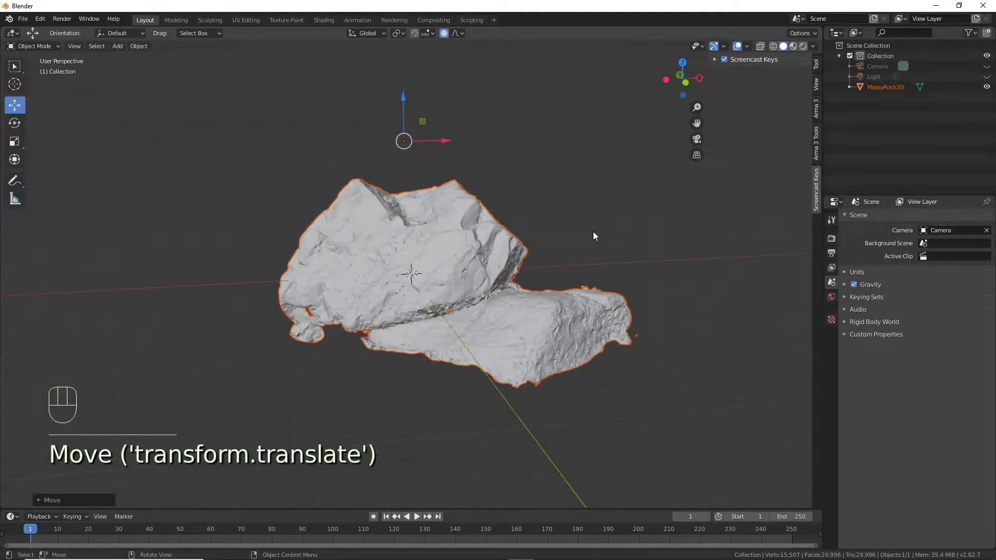
- Fine-tune the rock's rotation freehand from several sides, including about the X axis, so its base lies level with the ground grid
{"action": "key", "text": "r"}
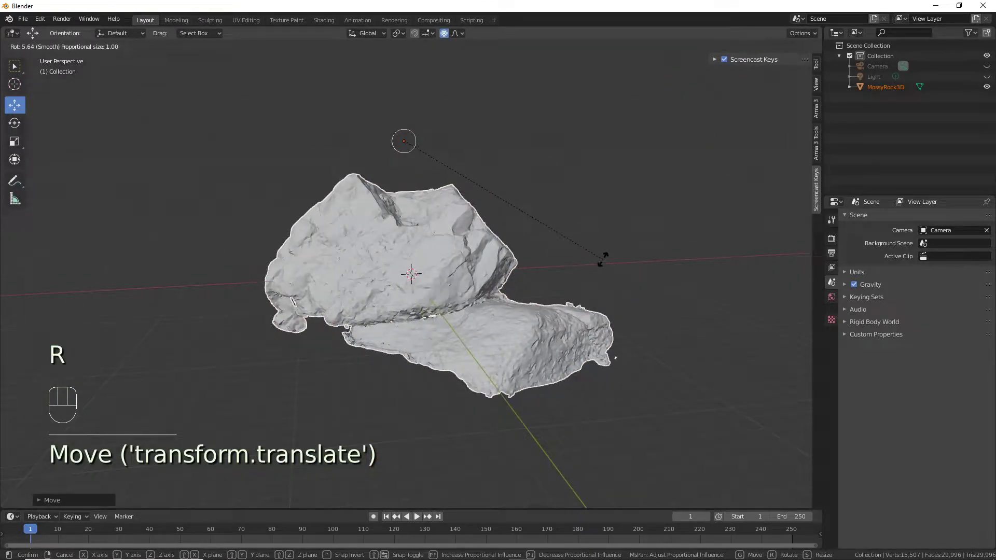
{"action": "left_click", "coordinate": [604, 262]}
{"action": "middle_click_drag", "start_coordinate": [604, 261], "coordinate": [524, 272]}
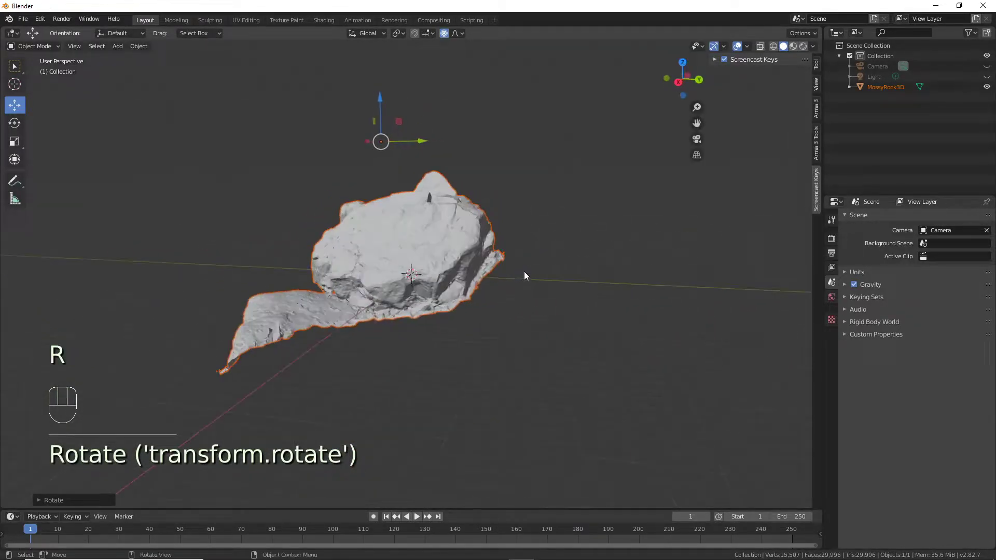
{"action": "left_click", "coordinate": [14, 123]}
{"action": "middle_click_drag", "start_coordinate": [98, 140], "coordinate": [415, 172]}
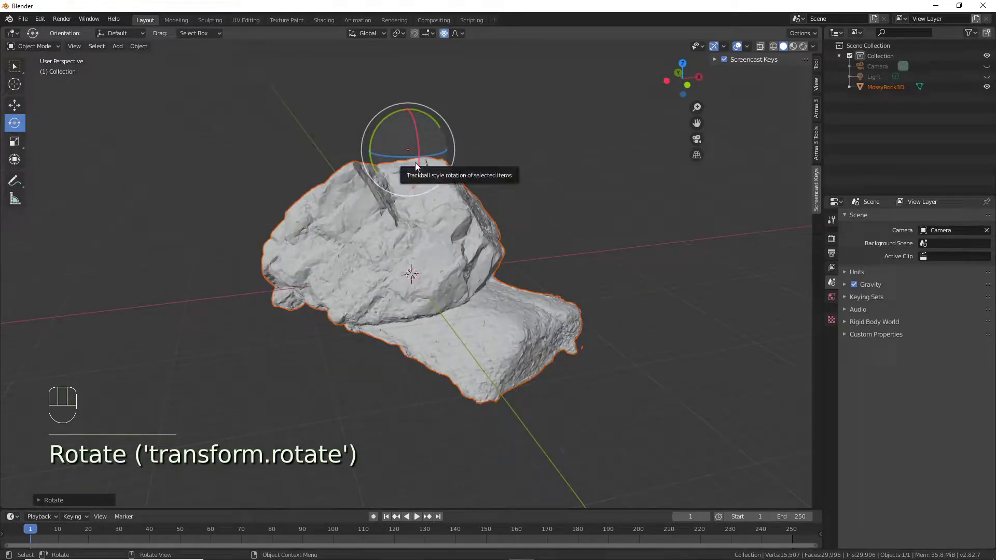
{"action": "left_click_drag", "start_coordinate": [419, 169], "coordinate": [421, 148]}
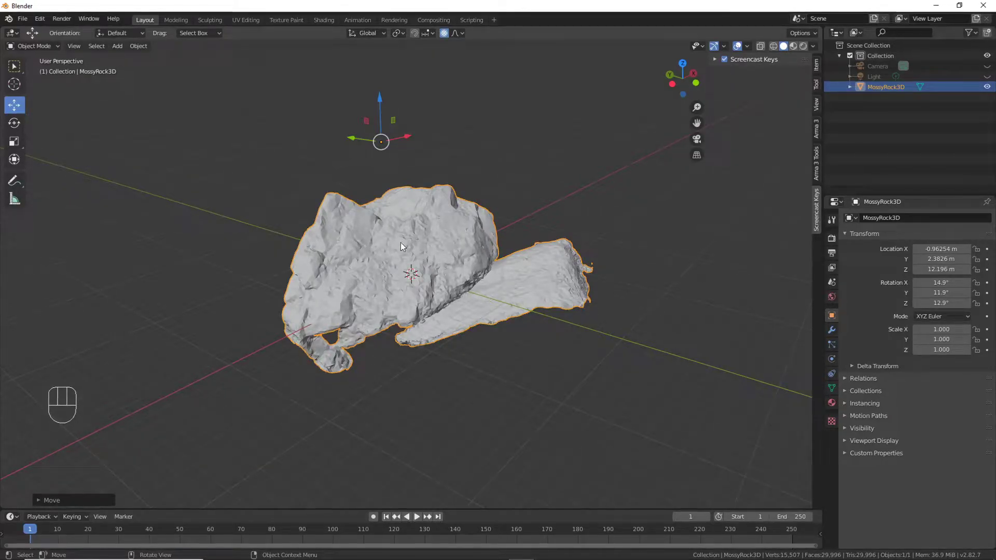
- Open the scene's render properties and set the render engine to Eevee
{"action": "left_click", "coordinate": [832, 239]}
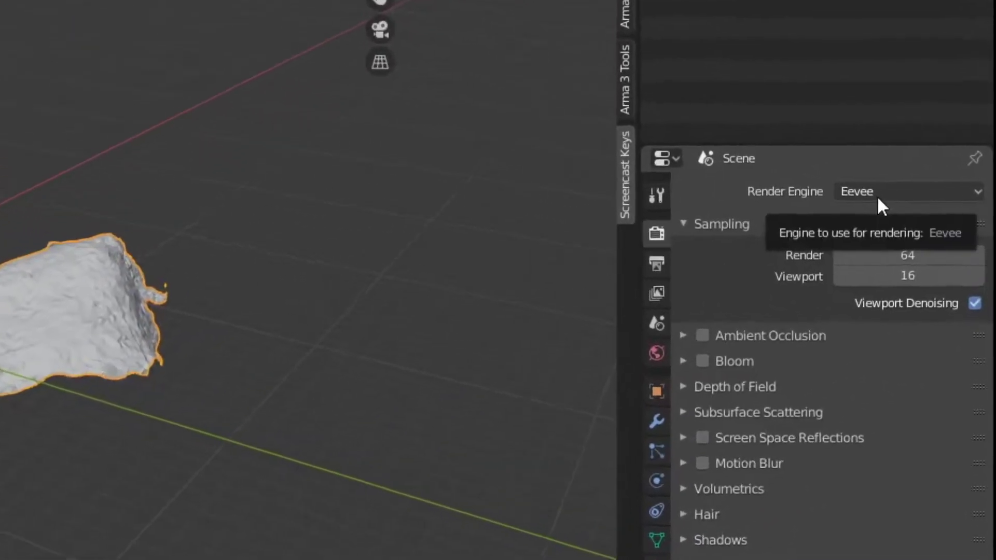
{"action": "left_click", "coordinate": [900, 206]}
{"action": "left_click", "coordinate": [749, 148]}
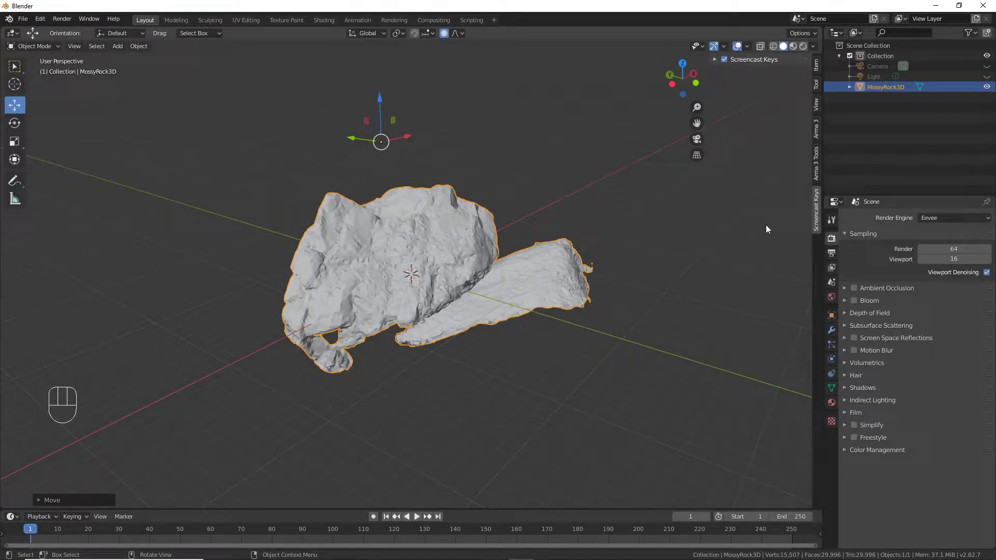
{"action": "left_click", "coordinate": [936, 219]}
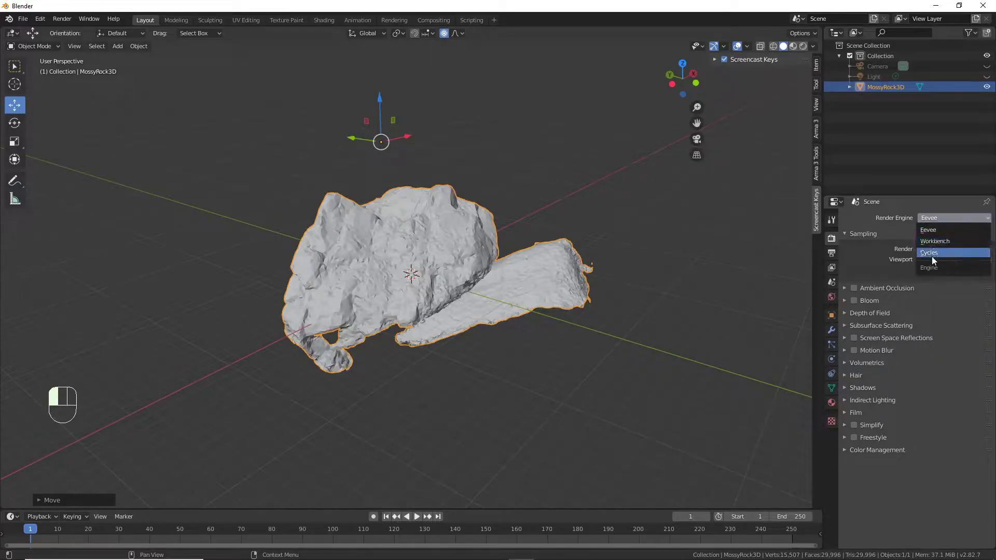
{"action": "left_click", "coordinate": [936, 241]}
{"action": "left_click", "coordinate": [938, 219]}
{"action": "left_click", "coordinate": [933, 231]}
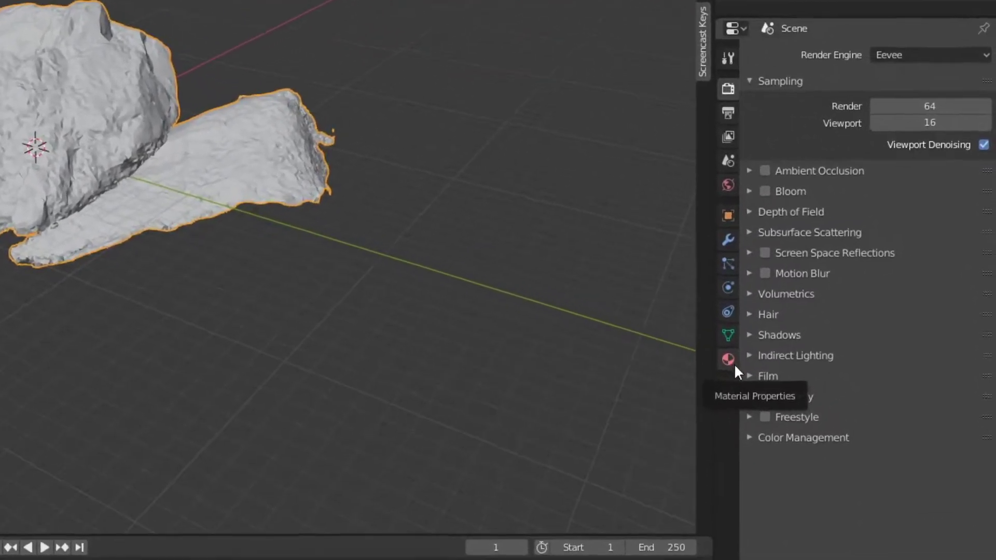
- Assign an Image Texture to the rock material's base color and load MossyRock3D.png into it
{"action": "left_click", "coordinate": [669, 337]}
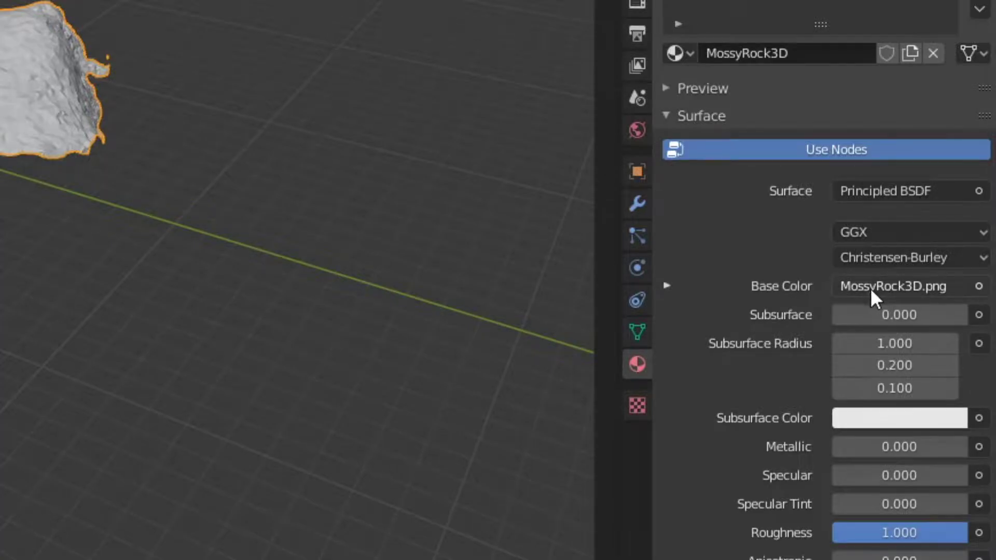
{"action": "left_click", "coordinate": [979, 286]}
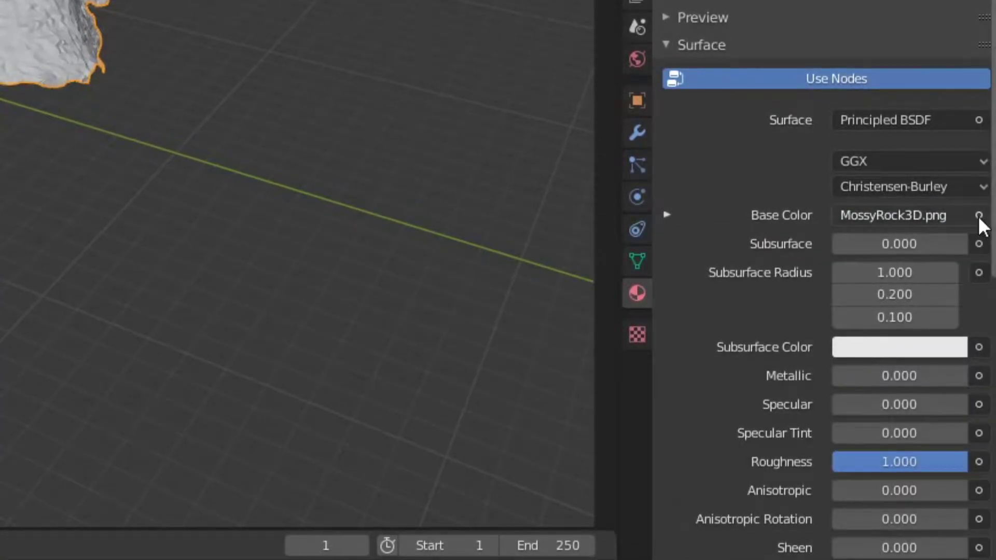
{"action": "left_click", "coordinate": [979, 216]}
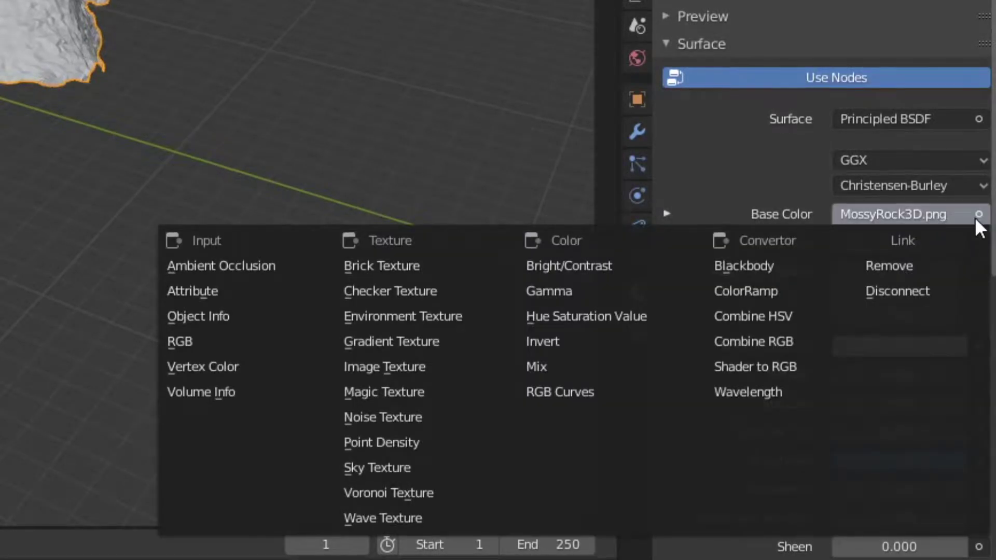
{"action": "left_click", "coordinate": [406, 358]}
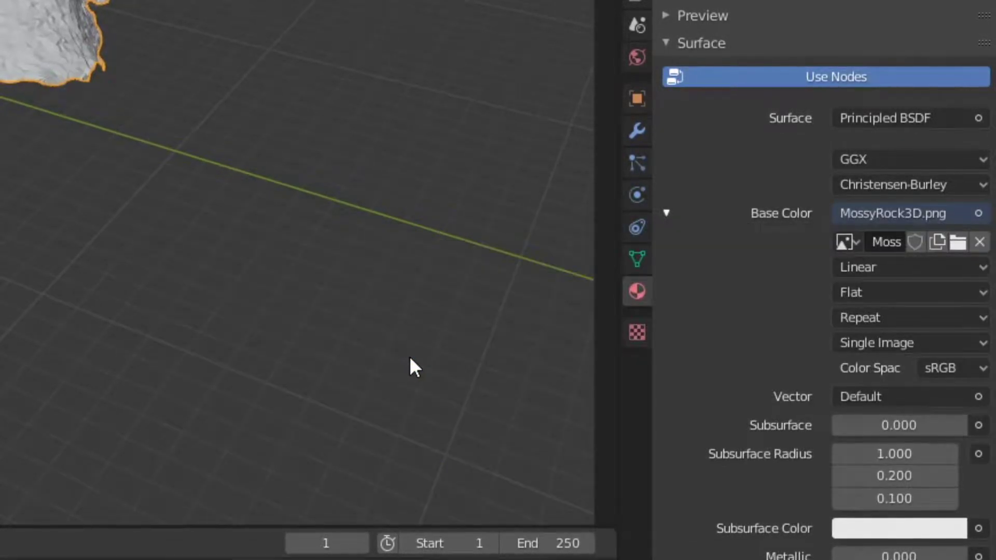
{"action": "left_click", "coordinate": [951, 242]}
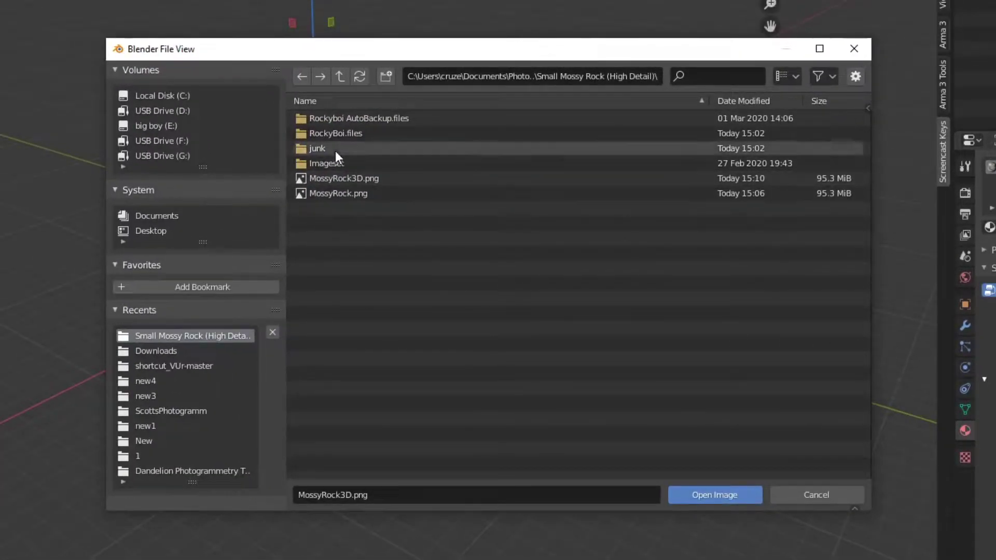
{"action": "double_click", "coordinate": [343, 179]}
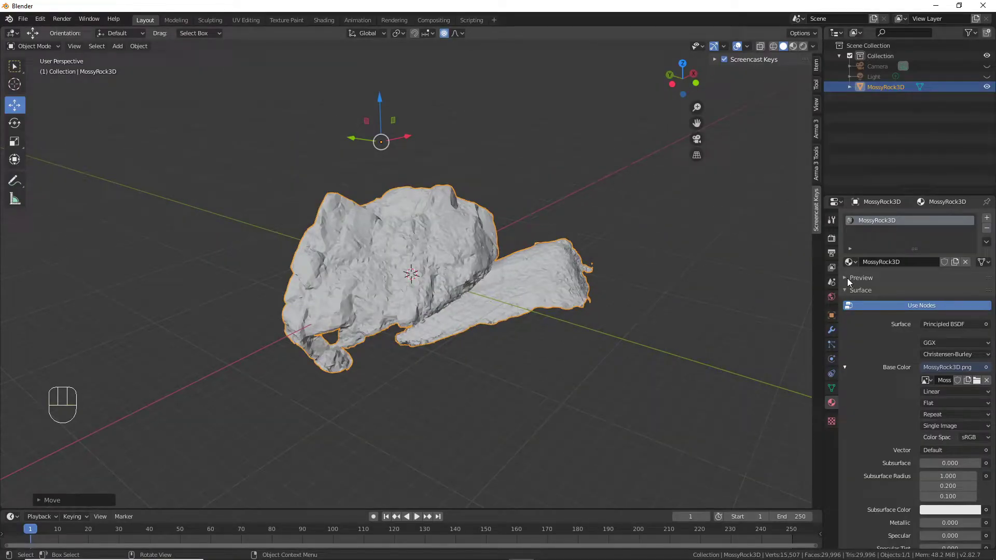
- Switch the viewport to rendered shading to preview the textured rock
{"action": "left_click", "coordinate": [804, 46]}
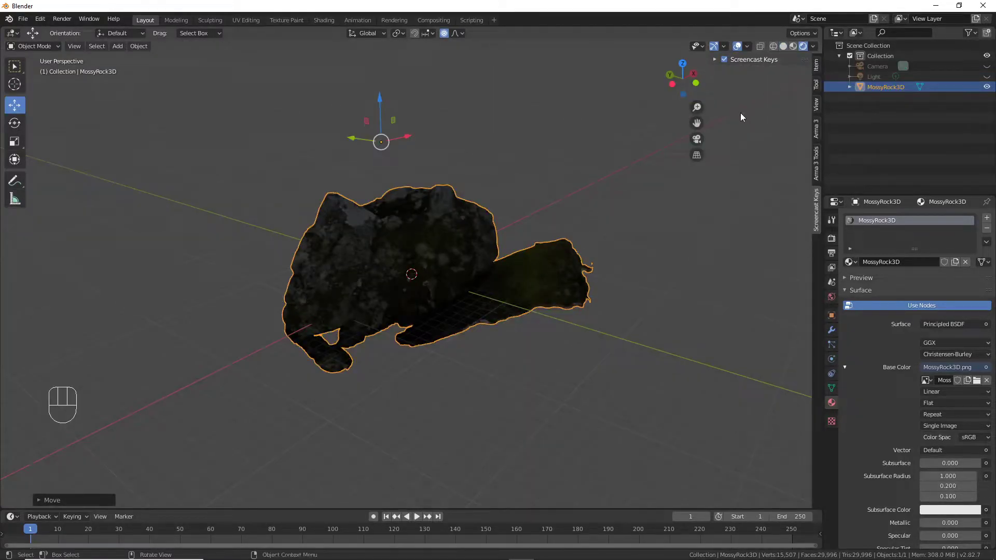
{"action": "middle_click_drag", "start_coordinate": [497, 209], "coordinate": [459, 258]}
{"action": "scroll", "coordinate": [481, 223], "scroll_direction": "up", "scroll_amount": 3}
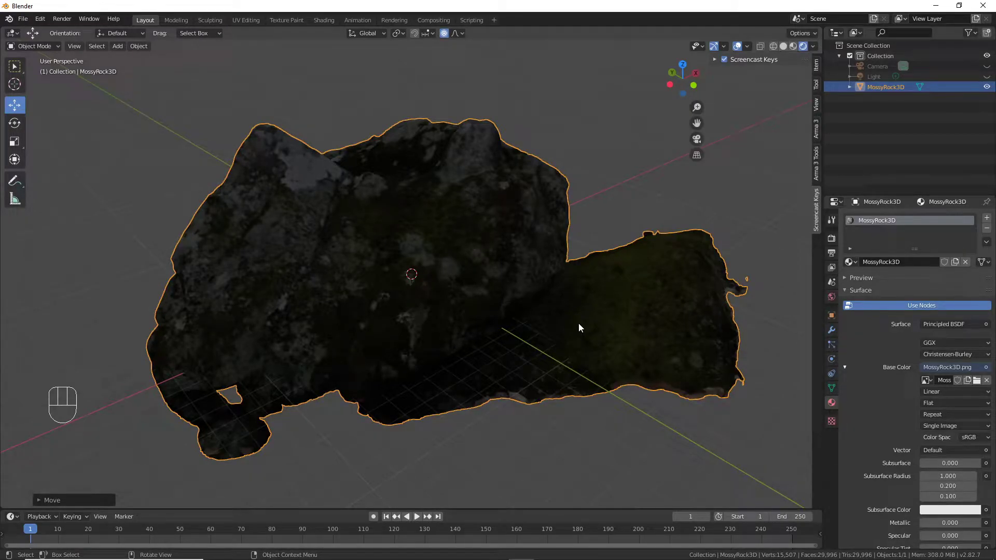
- Delete the Light object from the scene
{"action": "left_click", "coordinate": [877, 76]}
{"action": "right_click", "coordinate": [876, 77]}
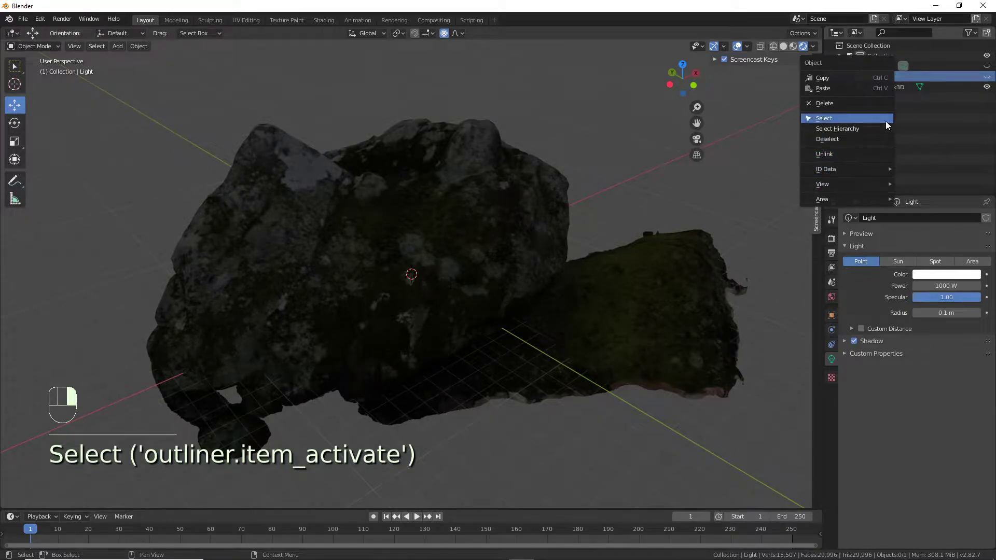
{"action": "left_click", "coordinate": [839, 104]}
- Select the MossyRock3D object and change its material's surface shader to Emission
{"action": "left_click", "coordinate": [877, 76]}
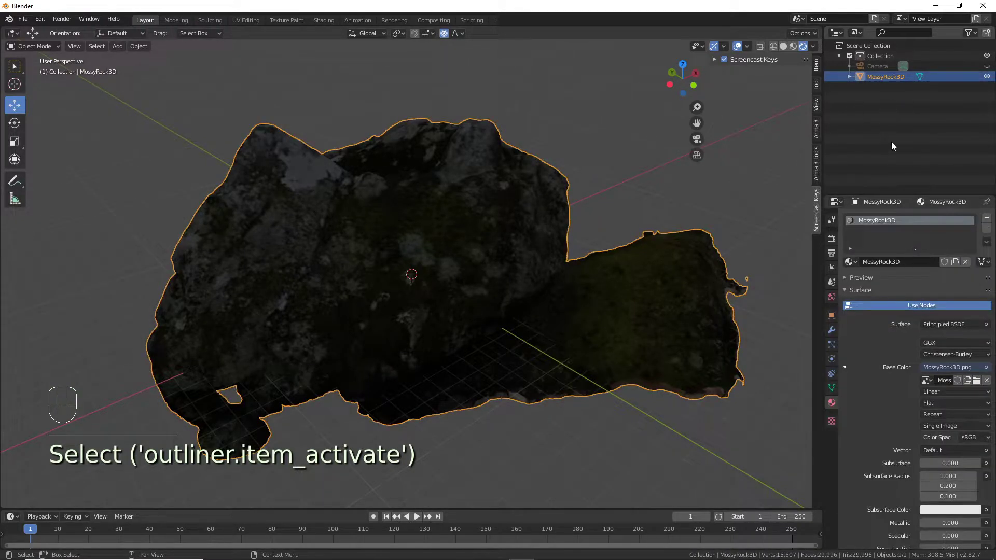
{"action": "left_click", "coordinate": [948, 325]}
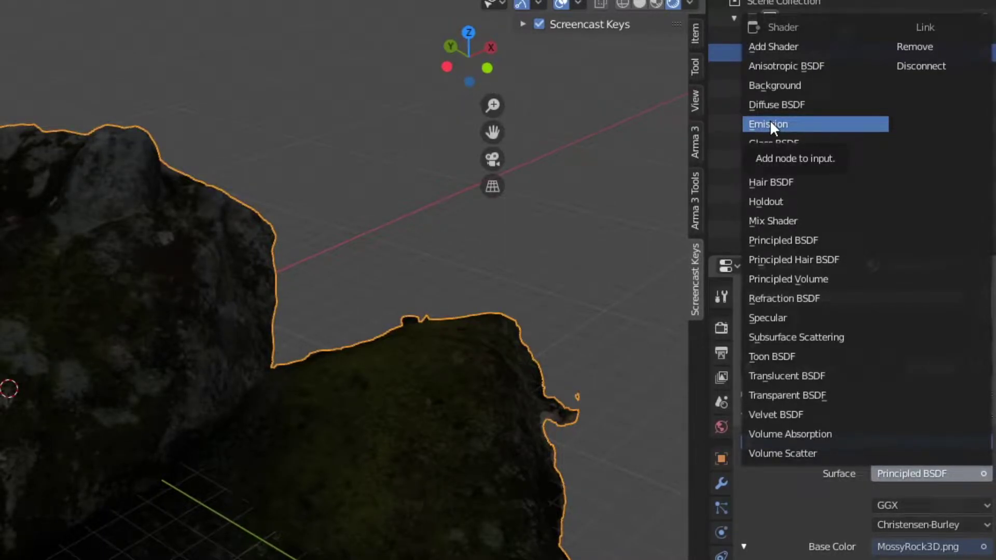
{"action": "left_click", "coordinate": [770, 124]}
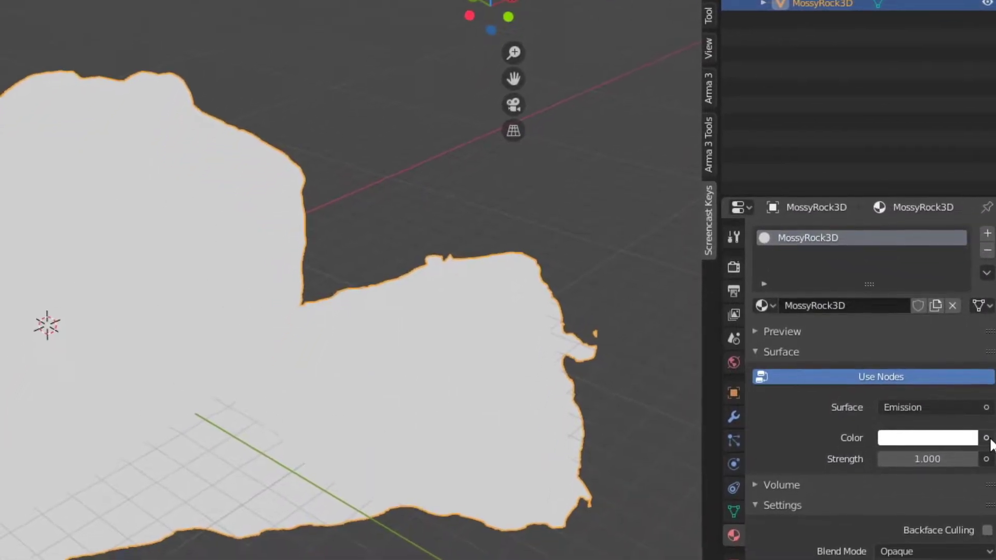
- Assign an Image Texture to the emission color and load MossyRock3D.png from the Small Mossy Rock (High Detail) folder
{"action": "left_click", "coordinate": [993, 327]}
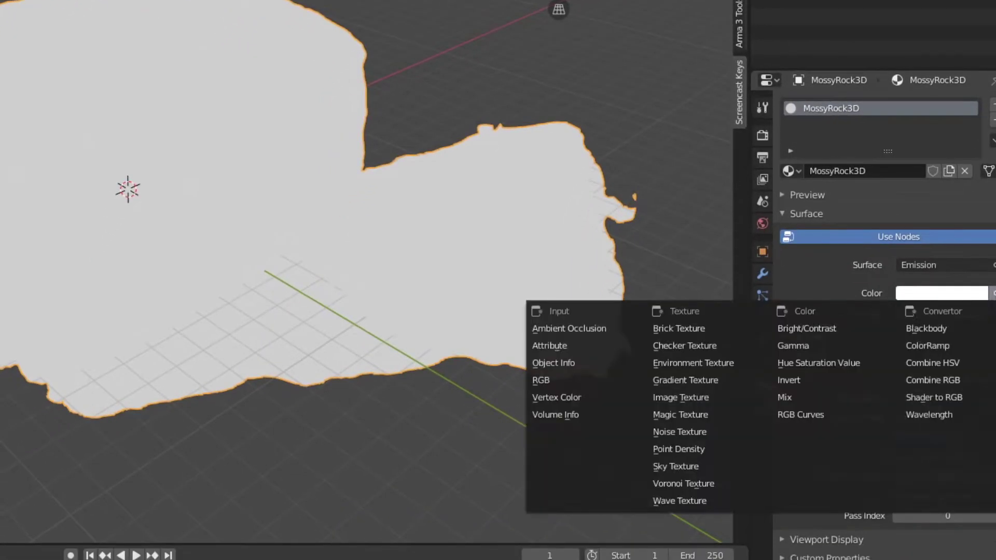
{"action": "left_click", "coordinate": [673, 395]}
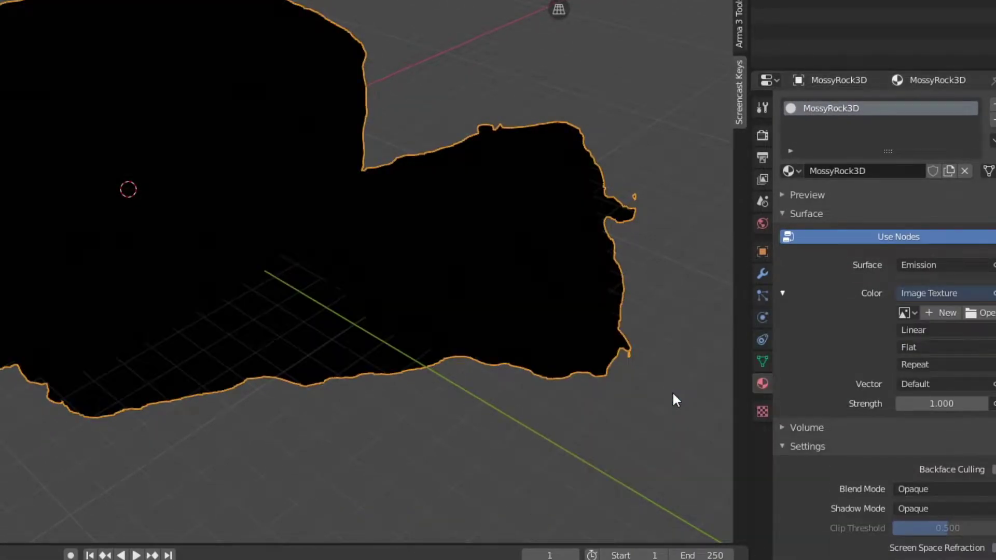
{"action": "left_click", "coordinate": [986, 319]}
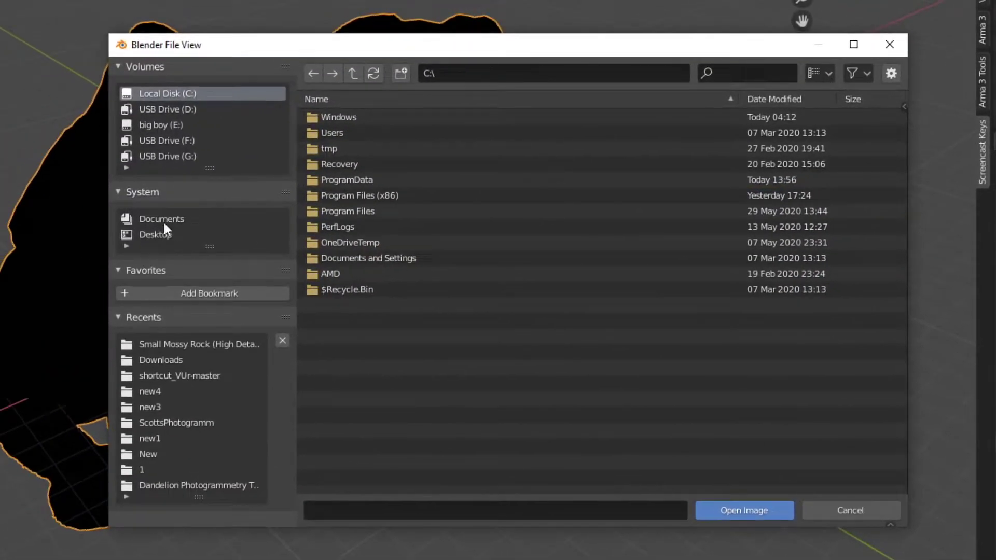
{"action": "left_click", "coordinate": [201, 344]}
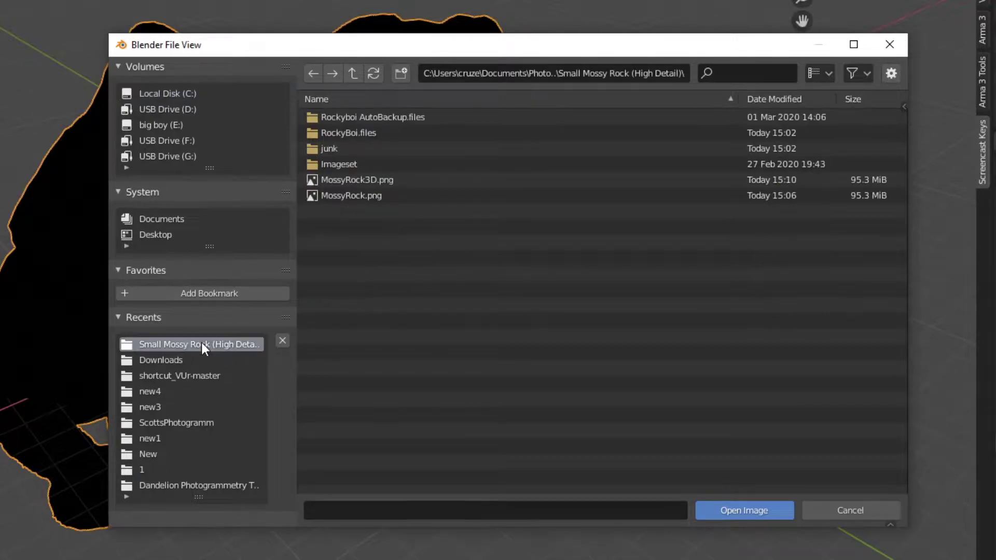
{"action": "left_click", "coordinate": [353, 180]}
{"action": "double_click", "coordinate": [353, 179]}
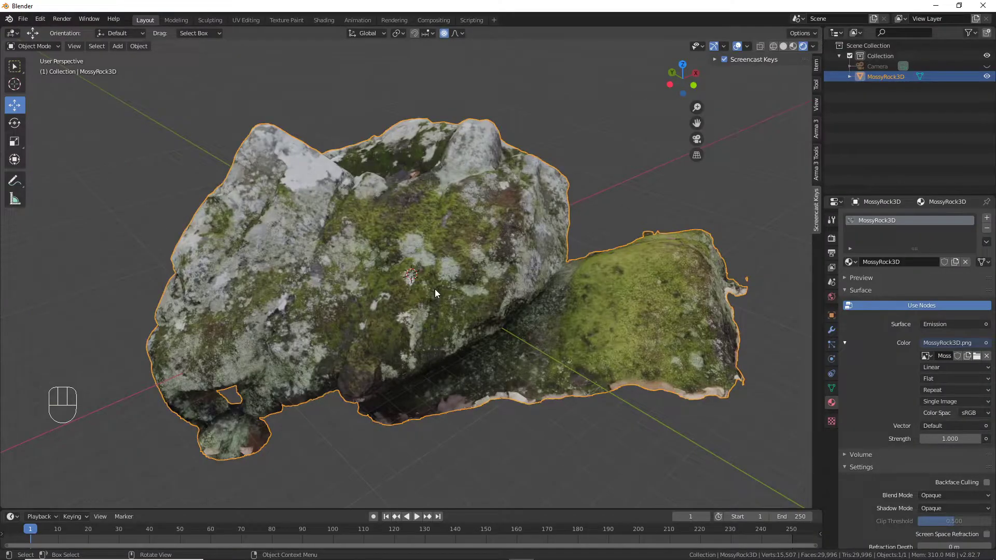
- Place the 3D cursor on the rock's surface, in the hollow near its top
{"action": "middle_click_drag", "start_coordinate": [435, 294], "coordinate": [392, 307]}
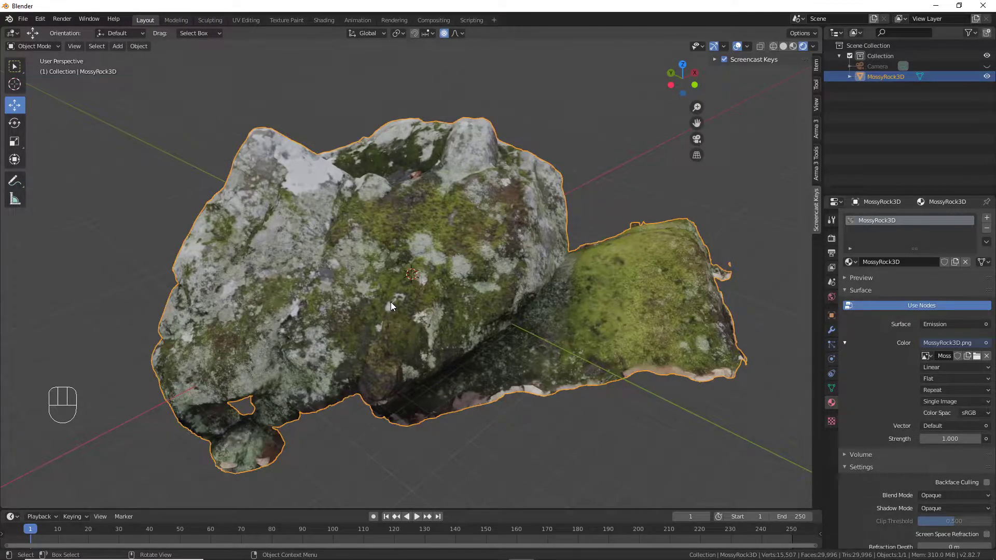
{"action": "middle_click_drag", "start_coordinate": [397, 301], "coordinate": [450, 322]}
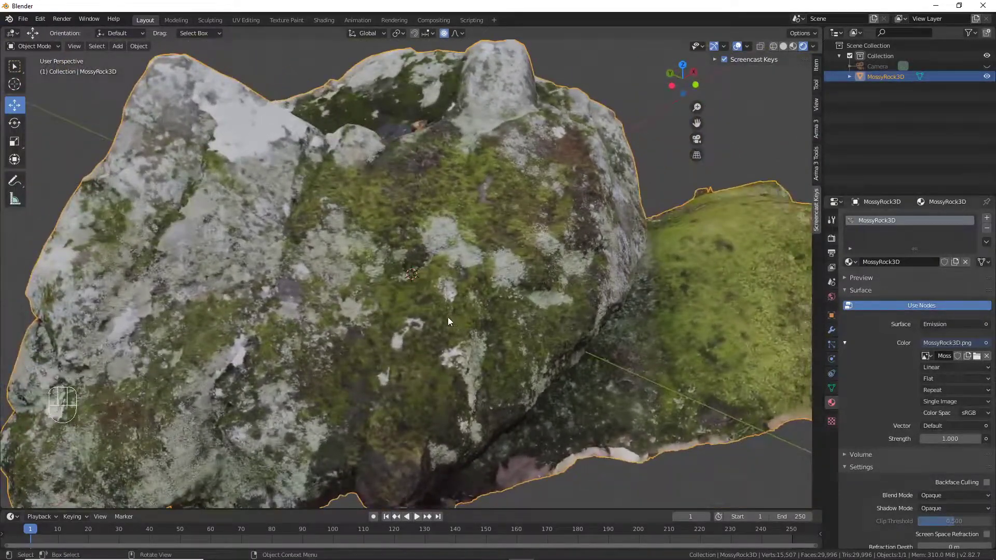
{"action": "scroll", "coordinate": [449, 321], "scroll_direction": "down", "scroll_amount": 2}
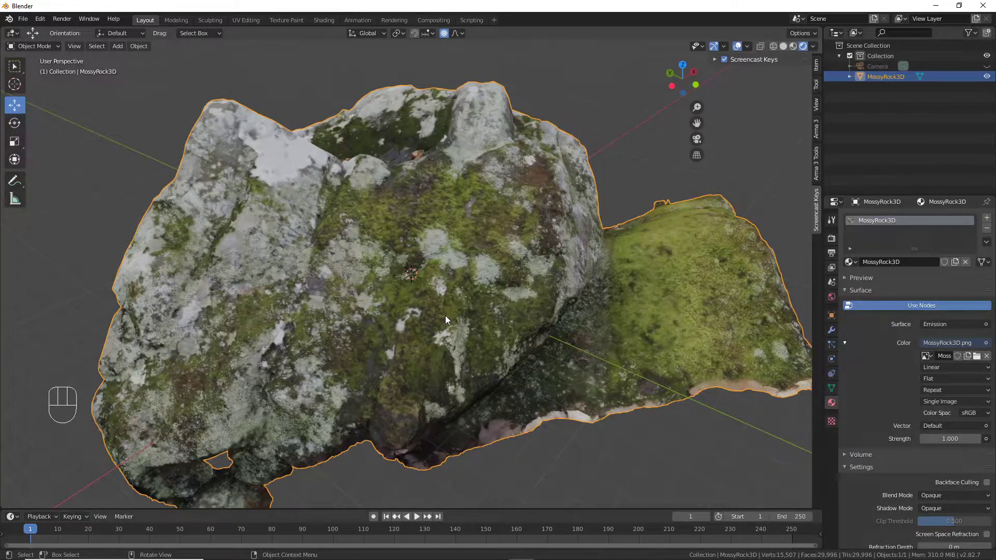
{"action": "scroll", "coordinate": [446, 315], "scroll_direction": "down", "scroll_amount": 4}
{"action": "middle_click_drag", "start_coordinate": [437, 320], "coordinate": [448, 323]}
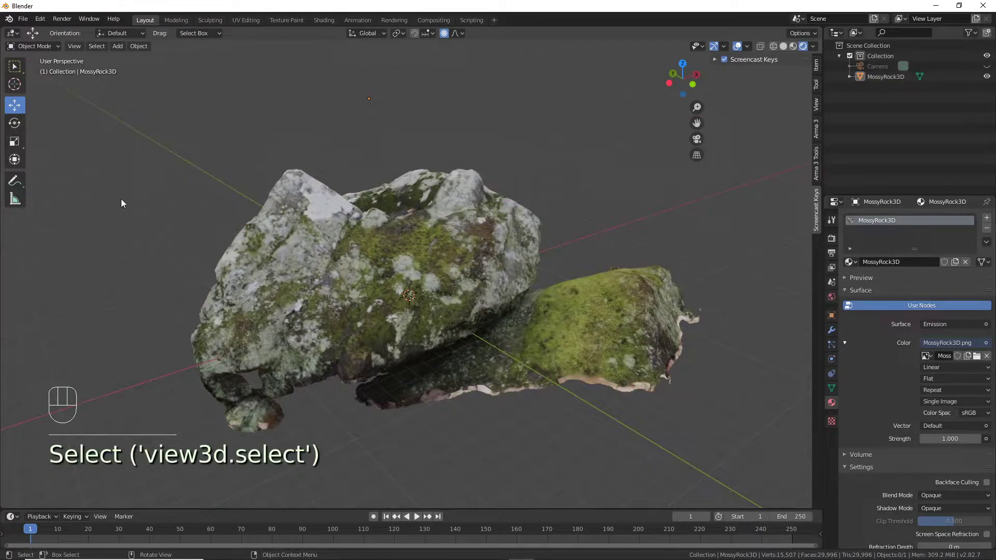
{"action": "left_click", "coordinate": [14, 86]}
{"action": "middle_click_drag", "start_coordinate": [417, 397], "coordinate": [432, 378]}
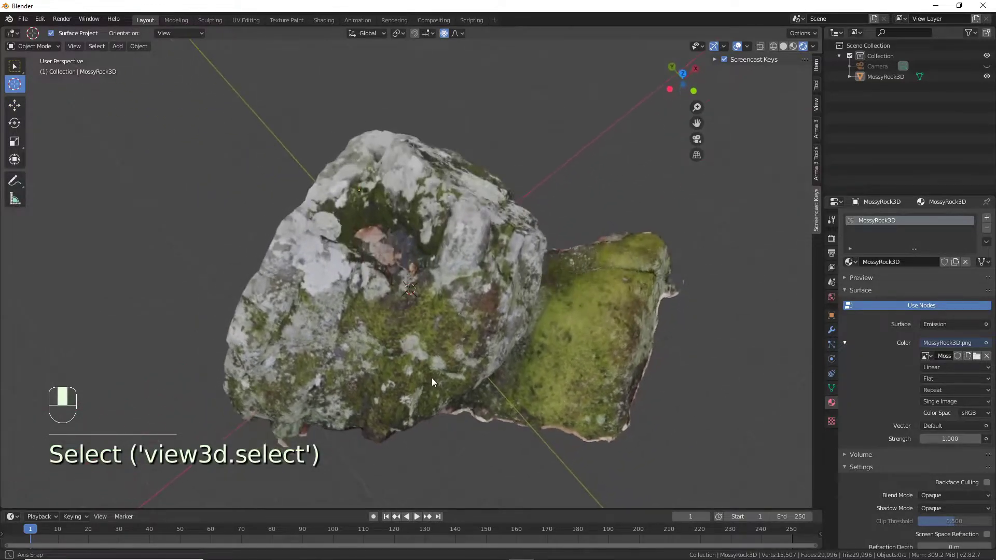
{"action": "left_click", "coordinate": [414, 260]}
- Select the rock, try rotating it about its current origin above the mesh, and undo the rotation
{"action": "left_click", "coordinate": [15, 106]}
{"action": "left_click", "coordinate": [442, 300]}
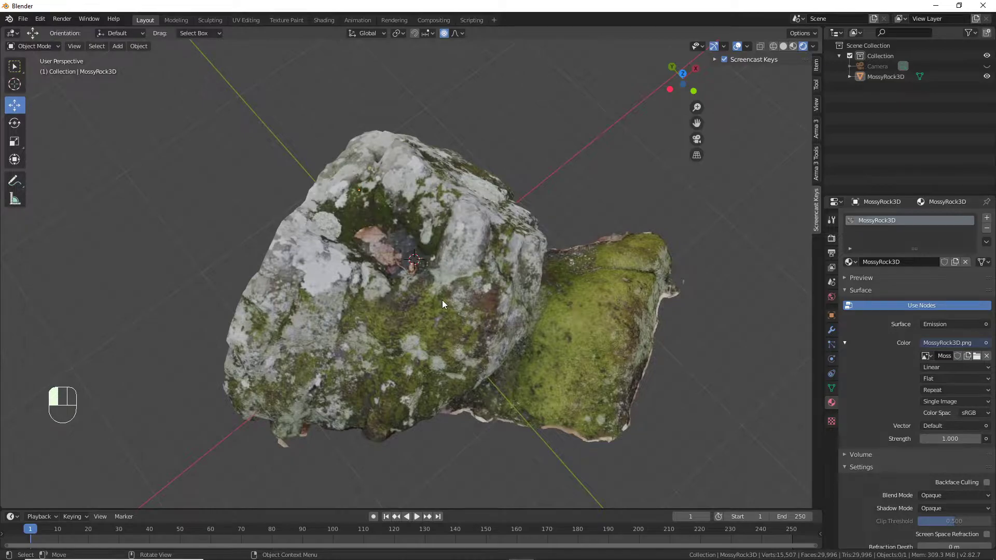
{"action": "middle_click_drag", "start_coordinate": [401, 284], "coordinate": [382, 164]}
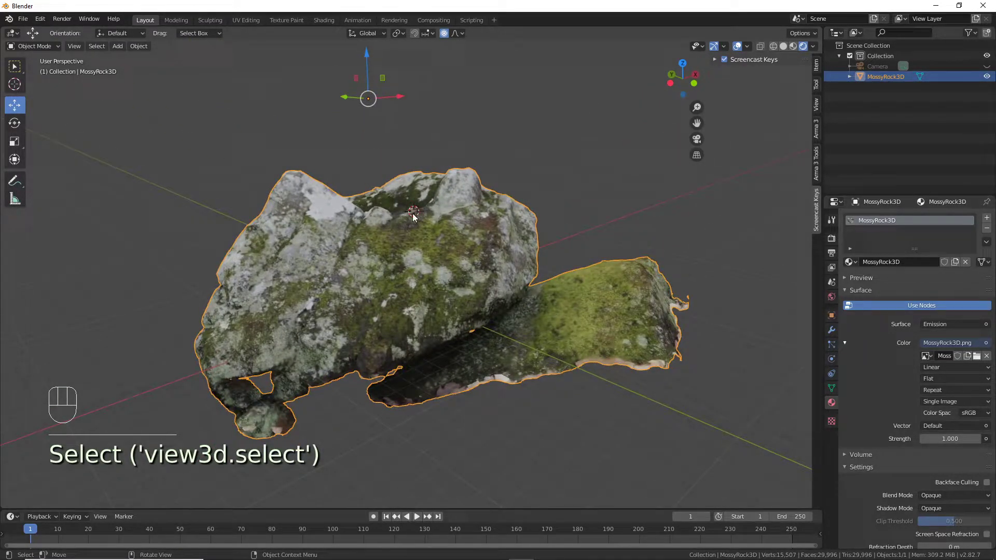
{"action": "key", "text": "r"}
{"action": "left_click", "coordinate": [377, 124]}
{"action": "key", "text": "ctrl+z"}
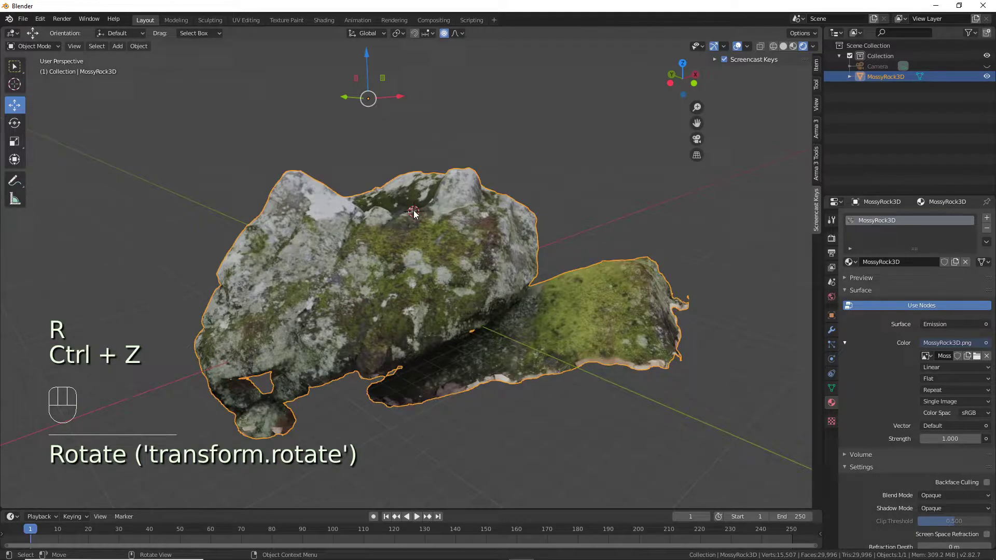
- Set the rock's origin to the 3D cursor
{"action": "left_click", "coordinate": [15, 84]}
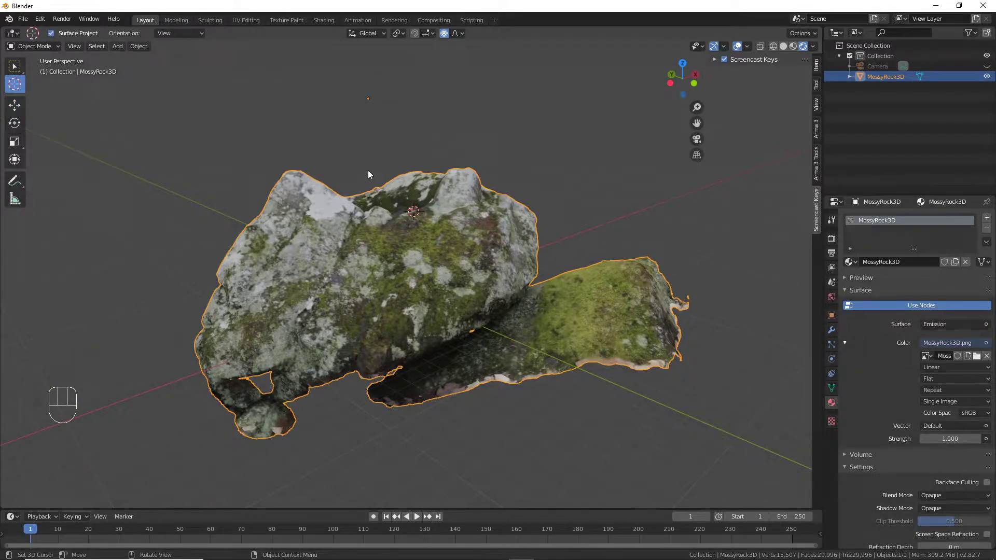
{"action": "middle_click_drag", "start_coordinate": [368, 172], "coordinate": [380, 220]}
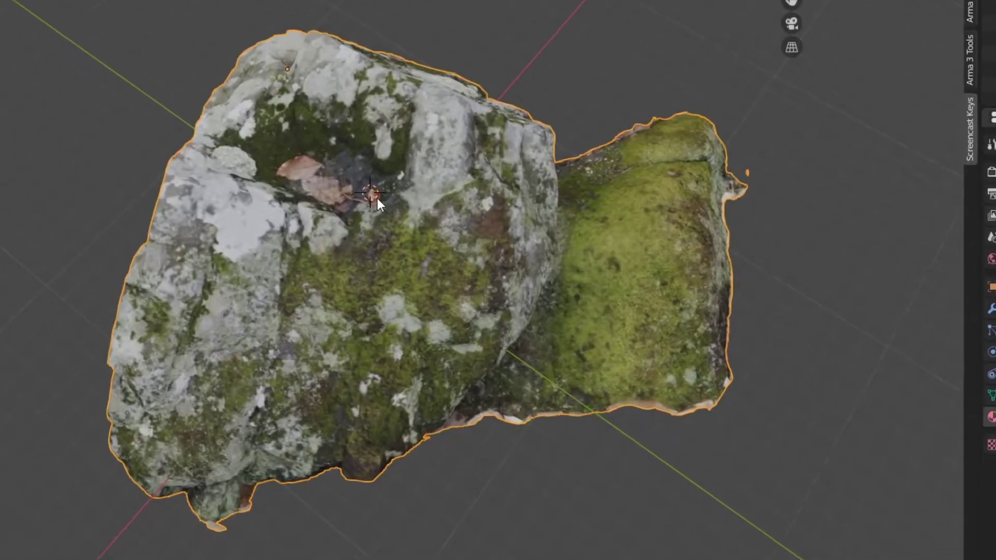
{"action": "right_click", "coordinate": [420, 257]}
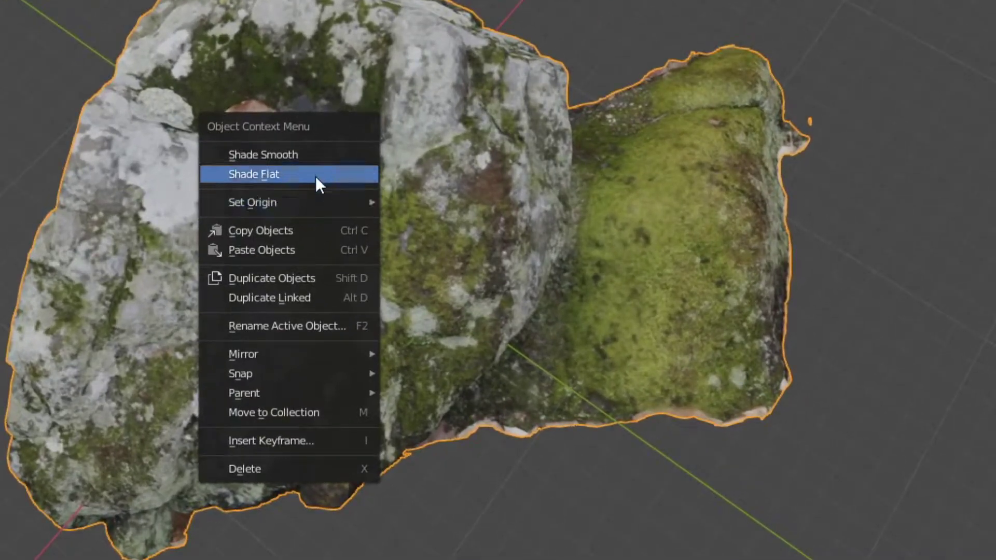
{"action": "mouse_move", "coordinate": [403, 284]}
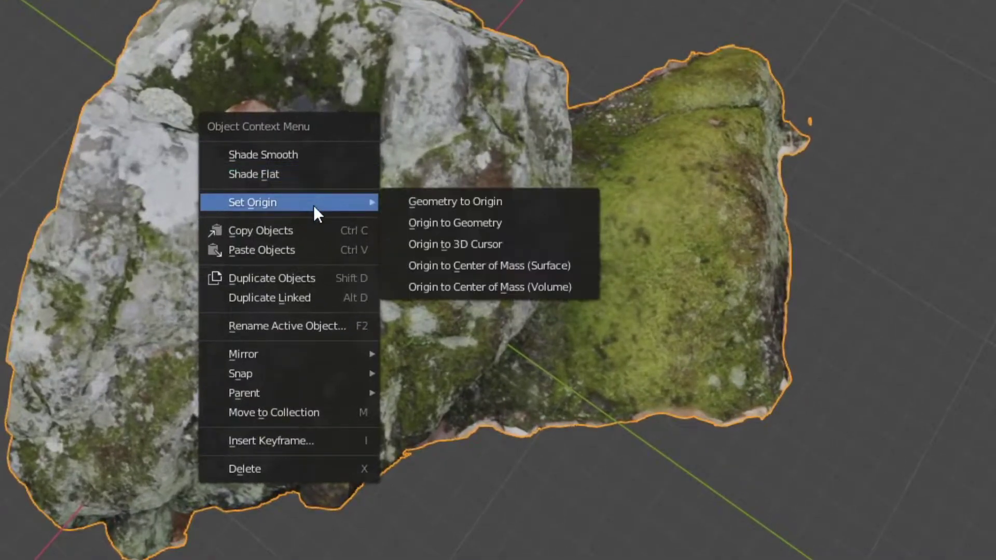
{"action": "left_click", "coordinate": [455, 244]}
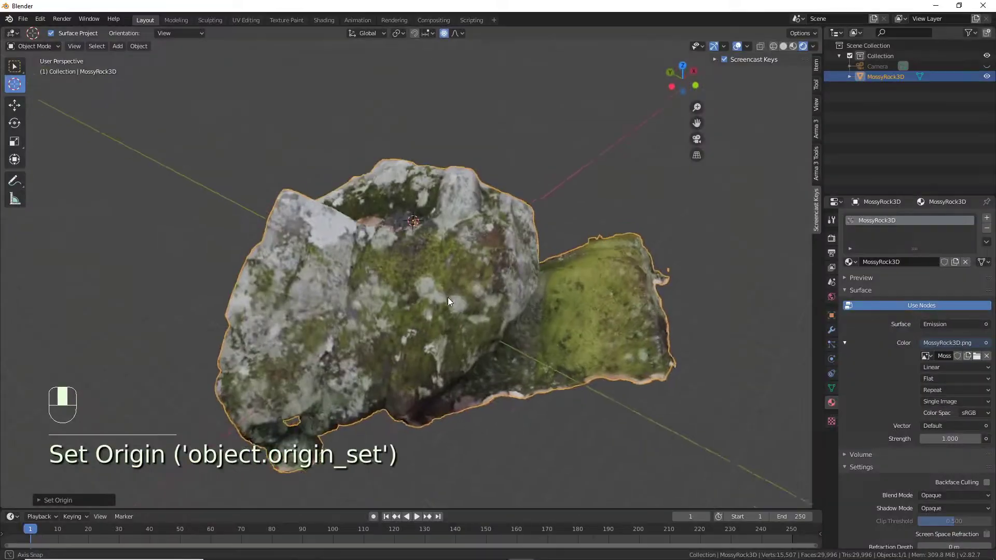
- Try rotating and moving the rock by its new origin, and undo both transforms
{"action": "middle_click_drag", "start_coordinate": [451, 270], "coordinate": [290, 208]}
{"action": "left_click", "coordinate": [15, 105]}
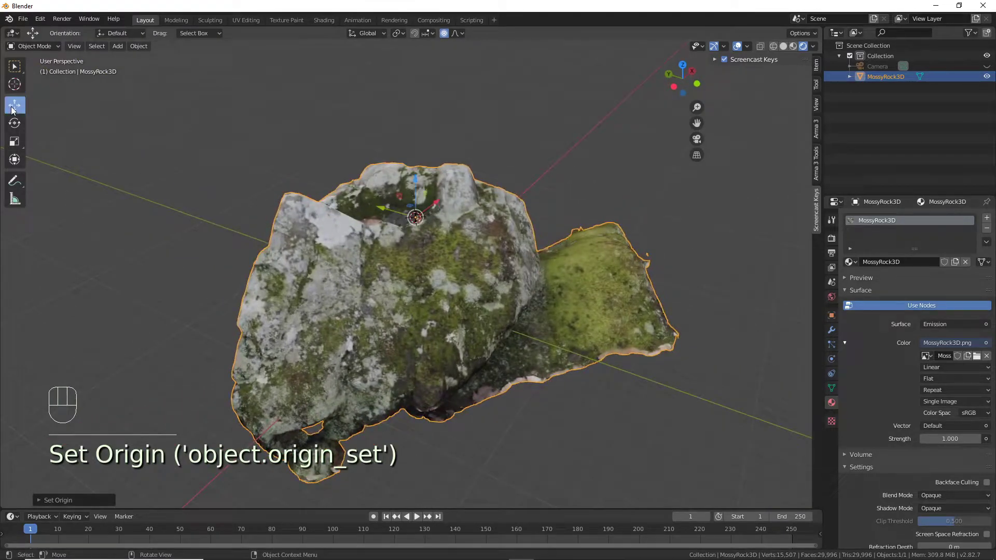
{"action": "key", "text": "r"}
{"action": "left_click", "coordinate": [447, 284]}
{"action": "key", "text": "ctrl+z"}
{"action": "middle_click_drag", "start_coordinate": [512, 272], "coordinate": [500, 301]}
{"action": "key", "text": "ctrl+z"}
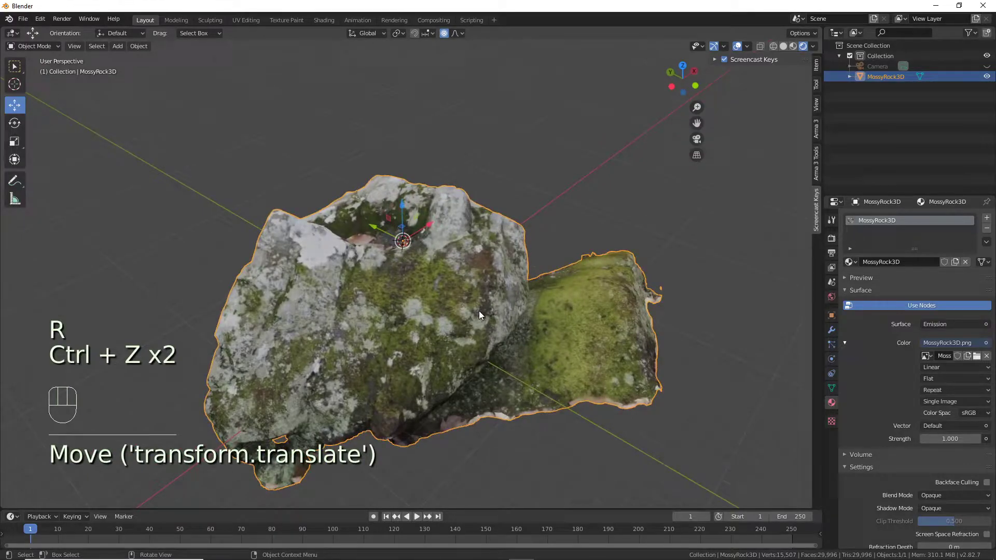
- Place the 3D cursor on the rock's surface near the base of its front side
{"action": "left_click", "coordinate": [14, 84]}
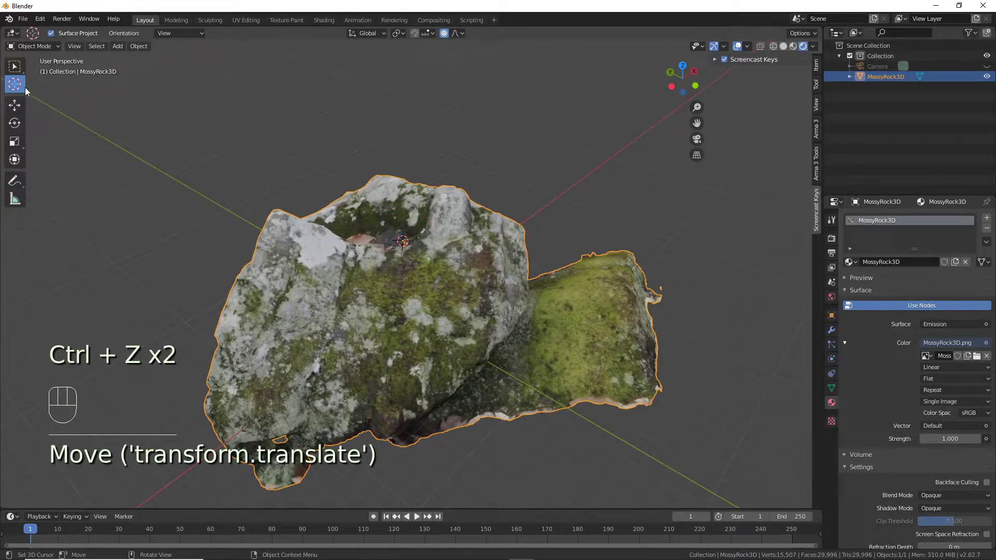
{"action": "scroll", "coordinate": [270, 267], "scroll_direction": "up", "scroll_amount": 2}
{"action": "middle_click_drag", "start_coordinate": [268, 264], "coordinate": [403, 372]}
{"action": "scroll", "coordinate": [432, 383], "scroll_direction": "down", "scroll_amount": 2}
{"action": "left_click", "coordinate": [464, 358]}
- Add a mesh plane at the 3D cursor and scale it up uniformly until it extends far beyond the rock on all sides
{"action": "key", "text": "shift+a"}
{"action": "mouse_move", "coordinate": [379, 379]}
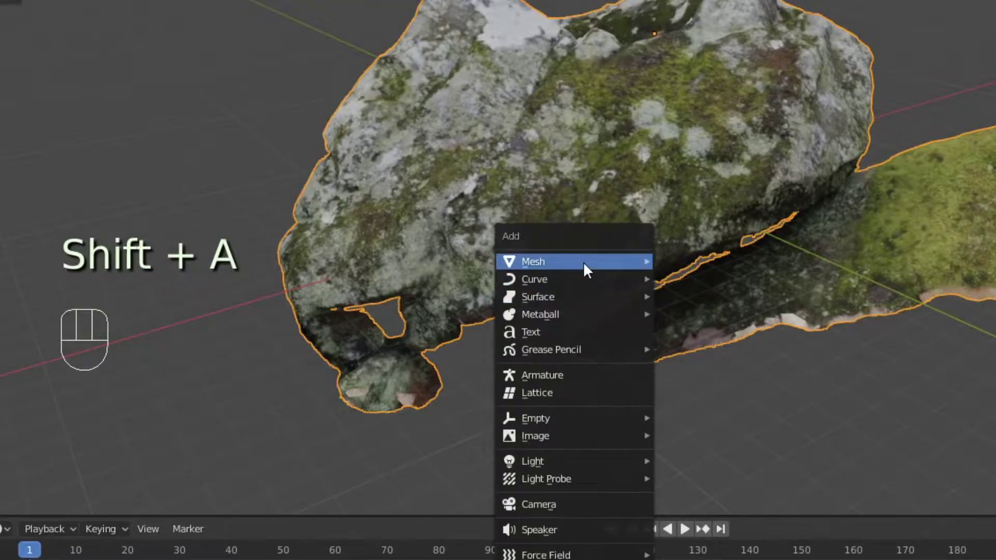
{"action": "mouse_move", "coordinate": [593, 263]}
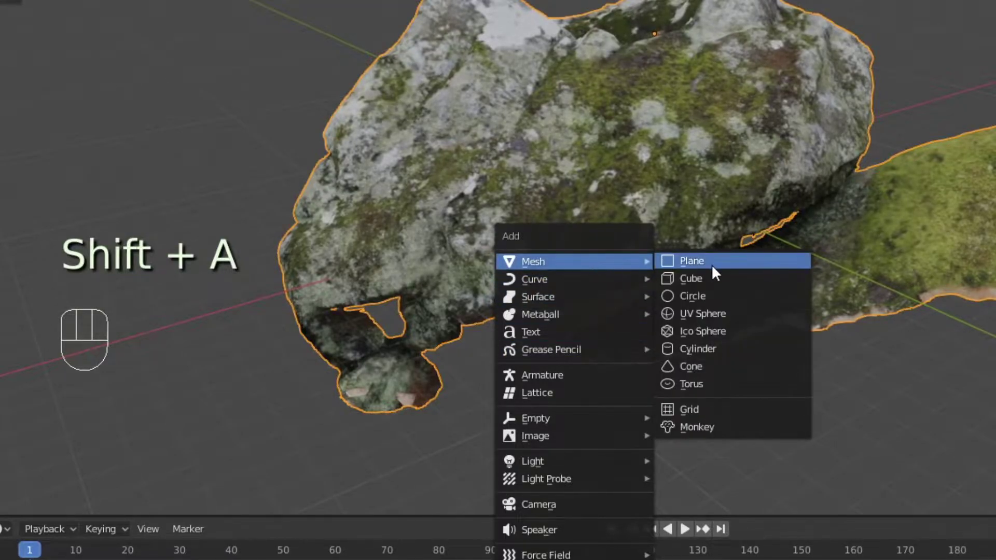
{"action": "left_click", "coordinate": [712, 265]}
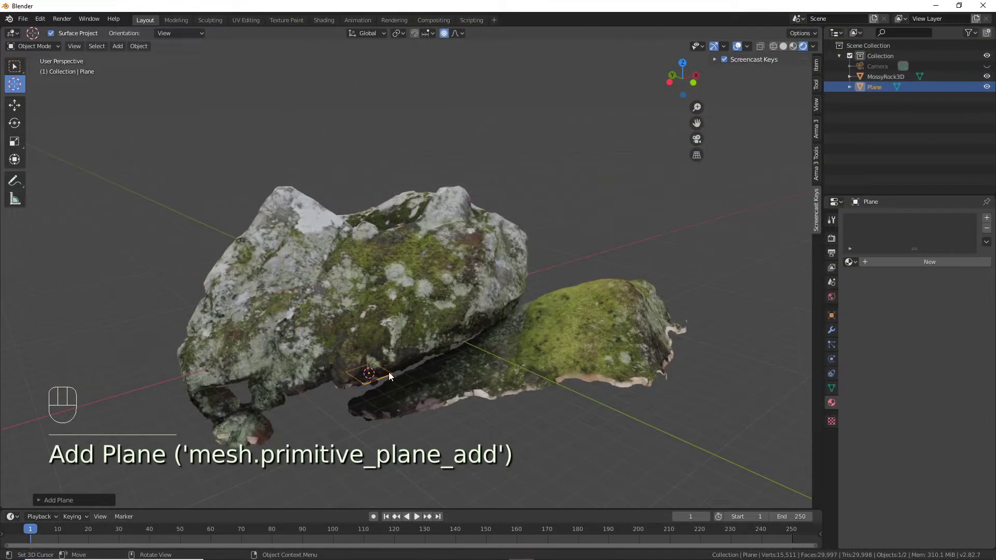
{"action": "mouse_move", "coordinate": [388, 372]}
{"action": "middle_mouse_down"}
{"action": "mouse_move", "coordinate": [372, 372]}
{"action": "mouse_move", "coordinate": [394, 381]}
{"action": "mouse_move", "coordinate": [384, 384]}
{"action": "middle_mouse_up"}
{"action": "key", "text": "s"}
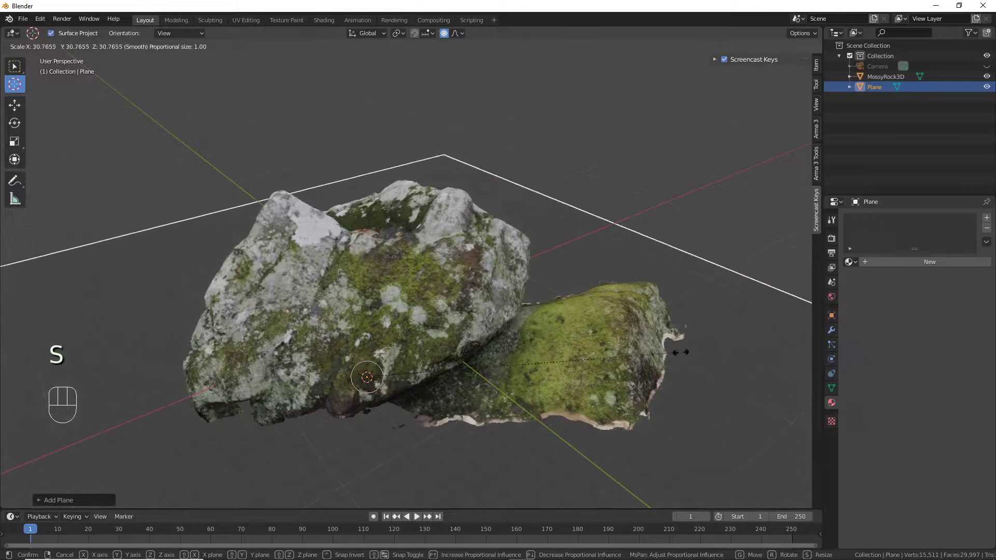
{"action": "left_click", "coordinate": [348, 335]}
{"action": "mouse_move", "coordinate": [363, 348]}
{"action": "middle_mouse_down"}
{"action": "mouse_move", "coordinate": [393, 320]}
{"action": "mouse_move", "coordinate": [373, 315]}
{"action": "mouse_move", "coordinate": [375, 344]}
{"action": "middle_mouse_up"}
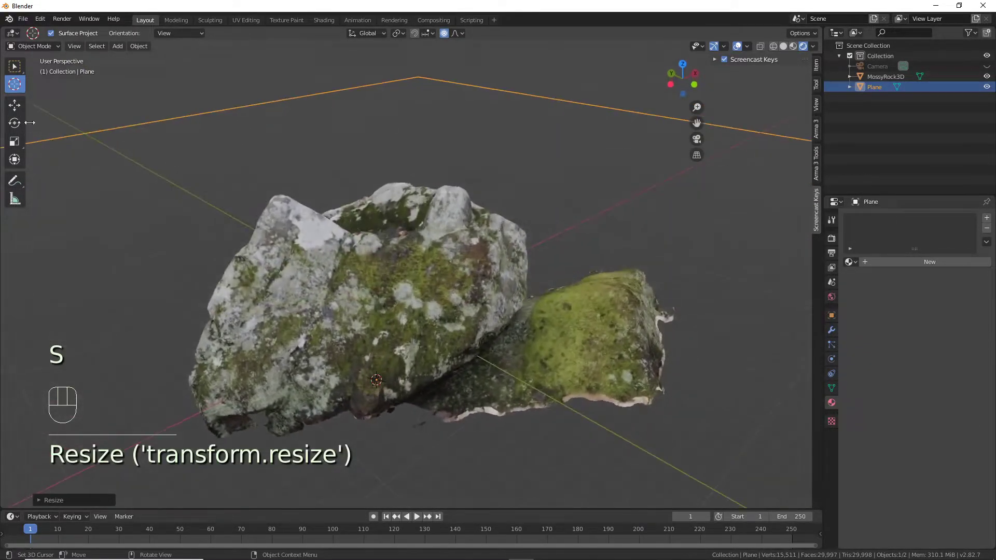
- Raise the plane slightly along the Z axis so it serves as ground under the rock
{"action": "left_click", "coordinate": [15, 105]}
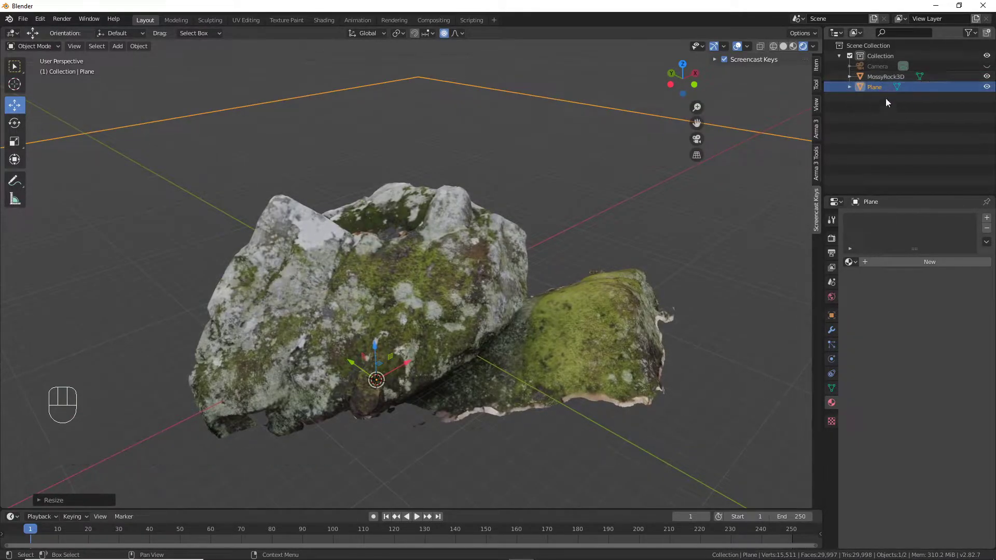
{"action": "scroll", "coordinate": [664, 161], "scroll_direction": "down", "scroll_amount": 3}
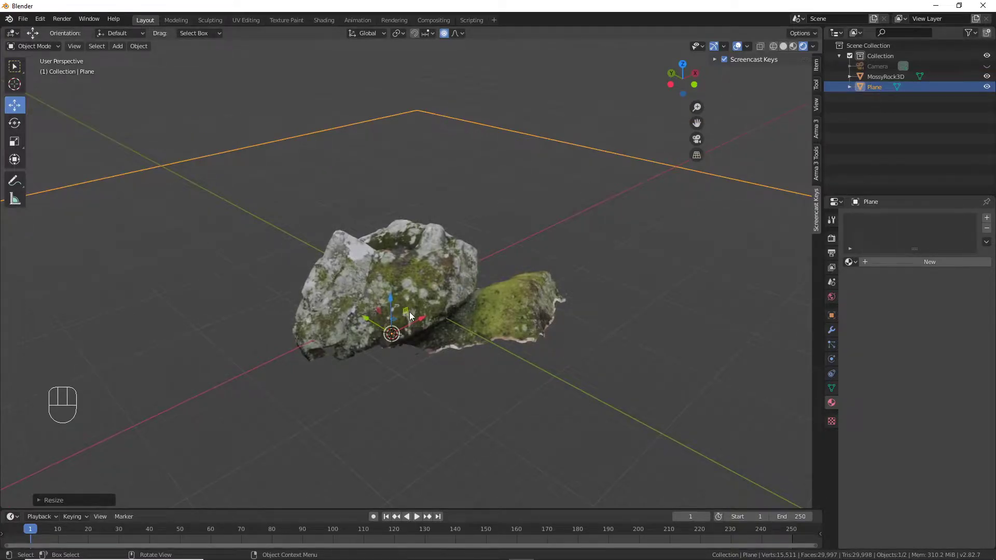
{"action": "left_click_drag", "start_coordinate": [389, 300], "coordinate": [431, 306]}
{"action": "middle_click_drag", "start_coordinate": [468, 306], "coordinate": [456, 287]}
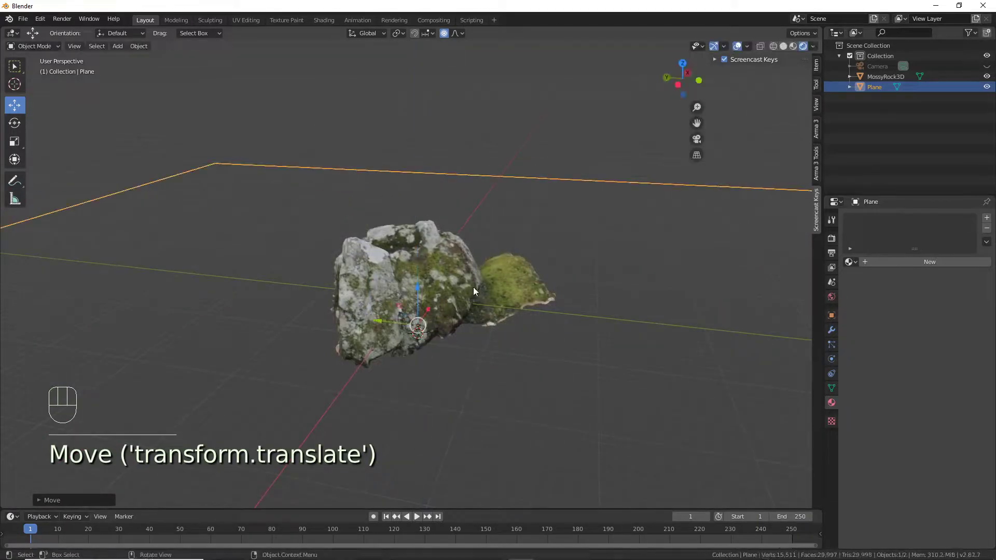
- Select the rock and rotate it from two different view angles to level it against the ground plane
{"action": "left_click", "coordinate": [545, 297]}
{"action": "key", "text": "r"}
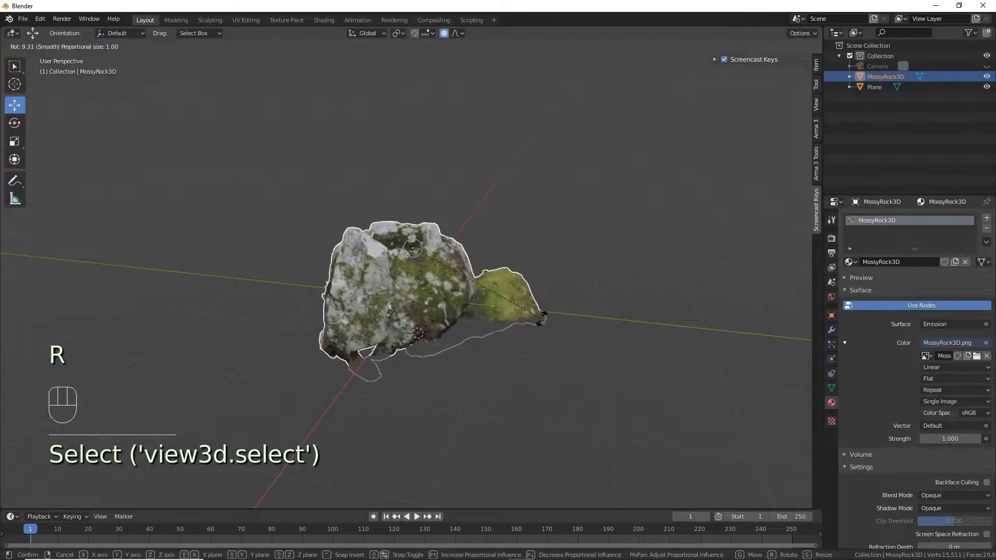
{"action": "left_click", "coordinate": [454, 300]}
{"action": "middle_click_drag", "start_coordinate": [455, 301], "coordinate": [658, 313]}
{"action": "key", "text": "r"}
{"action": "left_click", "coordinate": [674, 327]}
- Adjust the rock's height along Z and fine-tune its rotation from several sides so its base sits on the plane
{"action": "left_click_drag", "start_coordinate": [418, 207], "coordinate": [471, 190]}
{"action": "middle_click_drag", "start_coordinate": [510, 233], "coordinate": [391, 226]}
{"action": "key", "text": "r"}
{"action": "left_click", "coordinate": [580, 214]}
{"action": "key", "text": "r"}
{"action": "left_click", "coordinate": [556, 240]}
{"action": "middle_click_drag", "start_coordinate": [556, 241], "coordinate": [512, 290]}
{"action": "key", "text": "r"}
{"action": "left_click", "coordinate": [676, 262]}
{"action": "scroll", "coordinate": [512, 290], "scroll_direction": "up", "scroll_amount": 2}
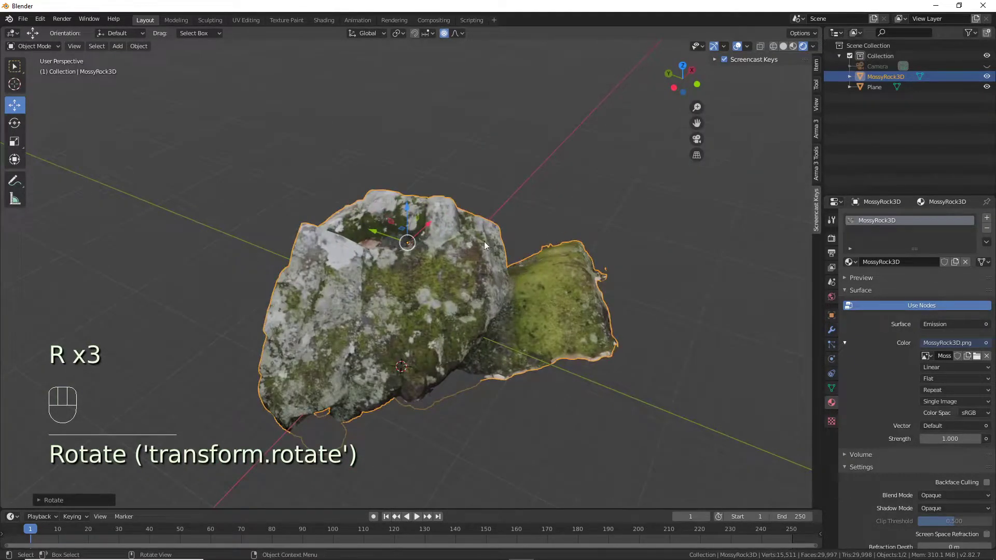
- Give the ground plane a new material and set its base color to pure white with a value of 1.000
{"action": "left_click", "coordinate": [551, 205]}
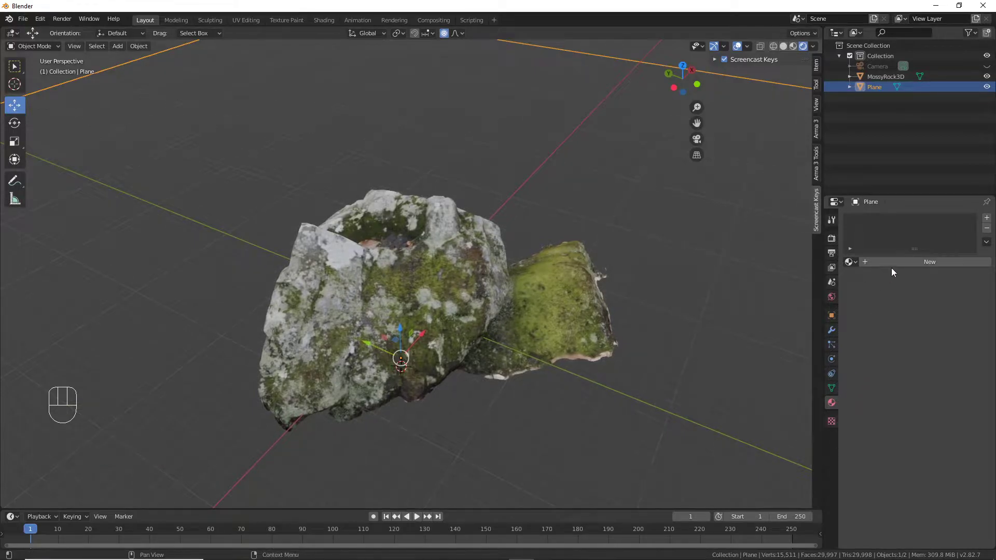
{"action": "left_click", "coordinate": [912, 264]}
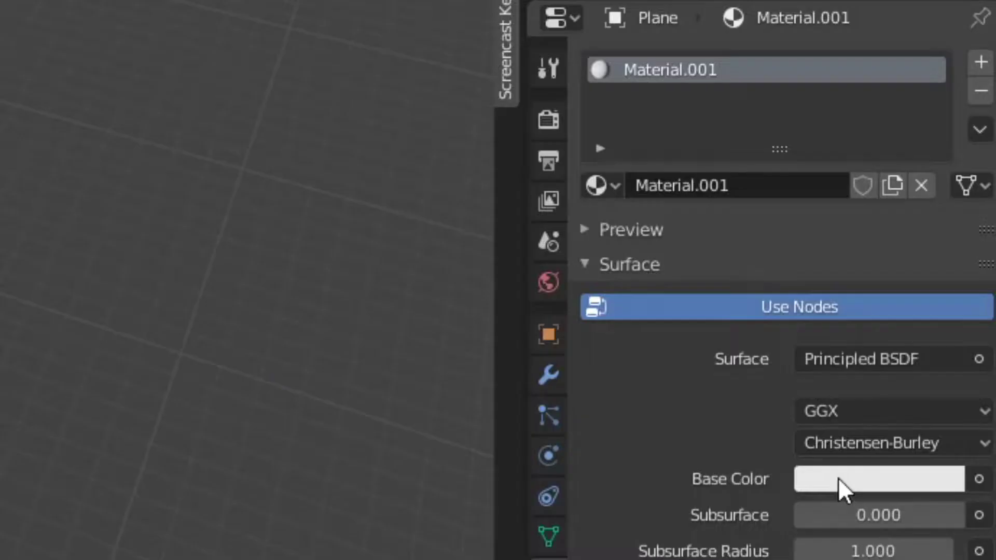
{"action": "left_click", "coordinate": [842, 489]}
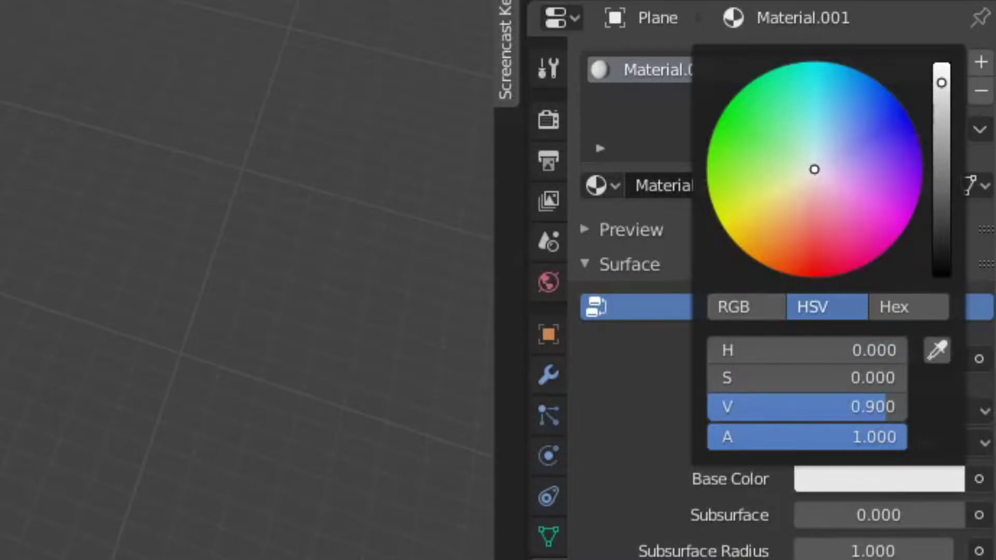
{"action": "left_click_drag", "start_coordinate": [877, 407], "coordinate": [905, 407]}
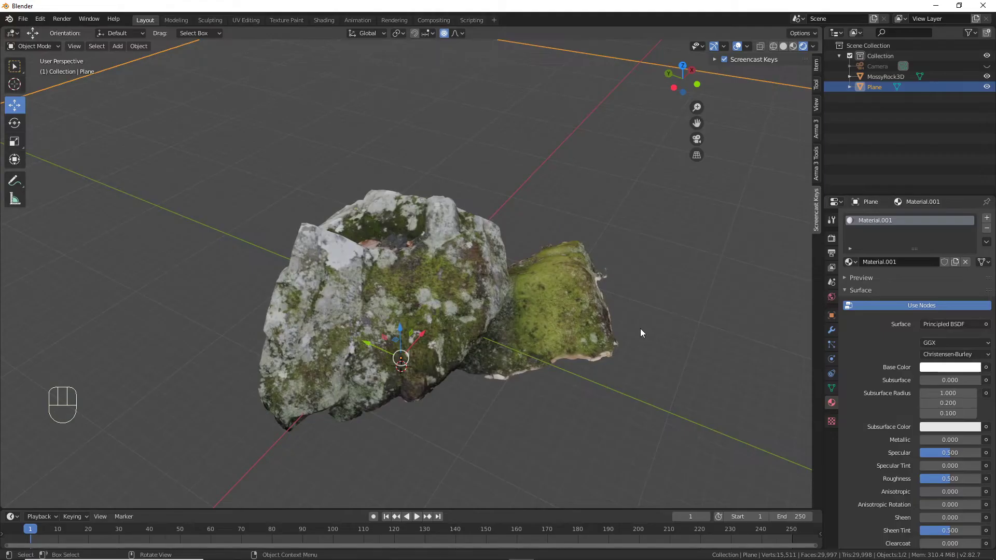
{"action": "mouse_move", "coordinate": [640, 328]}
{"action": "middle_mouse_down"}
{"action": "mouse_move", "coordinate": [617, 310]}
{"action": "mouse_move", "coordinate": [627, 325]}
{"action": "middle_mouse_up"}
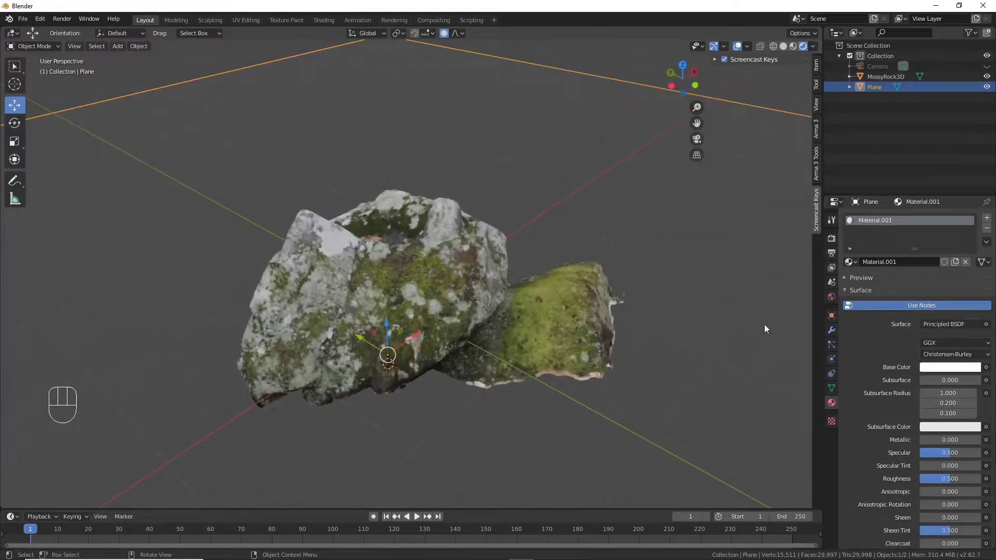
- Set the world background color to white with a value of 1.000, and deselect the plane
{"action": "left_click", "coordinate": [832, 297]}
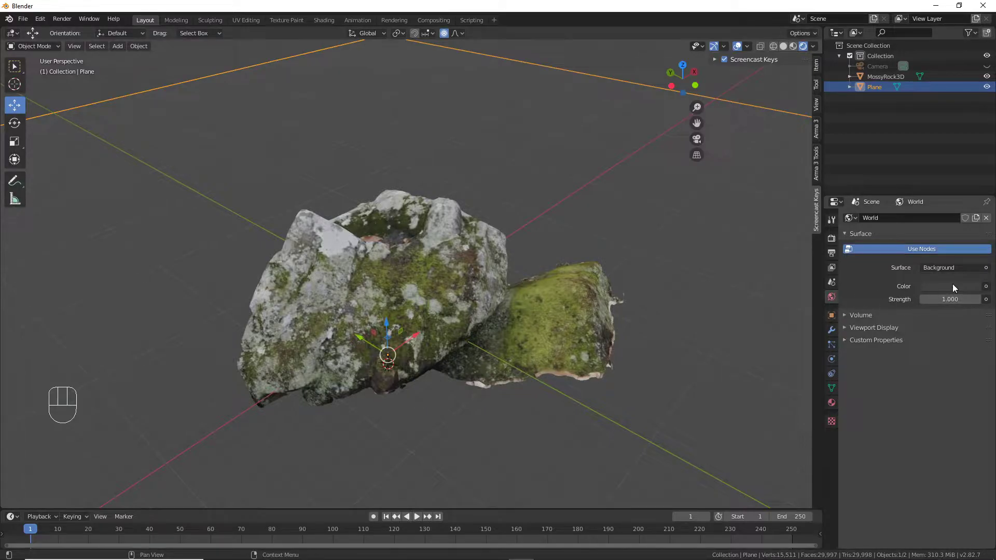
{"action": "left_click", "coordinate": [937, 291]}
{"action": "left_click_drag", "start_coordinate": [948, 261], "coordinate": [960, 260]}
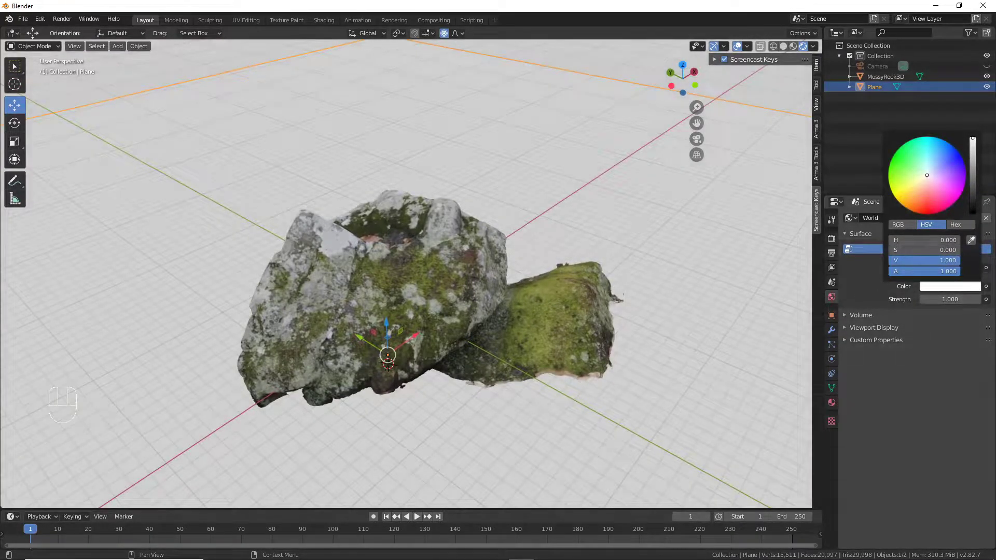
{"action": "middle_click_drag", "start_coordinate": [678, 310], "coordinate": [640, 289]}
{"action": "left_click", "coordinate": [640, 289]}
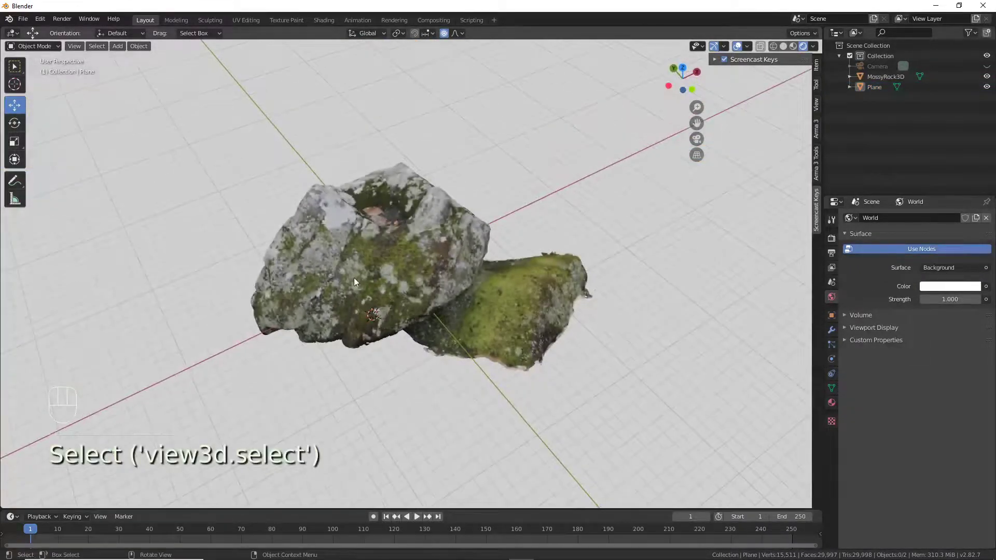
- Undo the rock's last rotation, rotate the rock again about its origin, and deselect it
{"action": "middle_click_drag", "start_coordinate": [314, 353], "coordinate": [341, 329]}
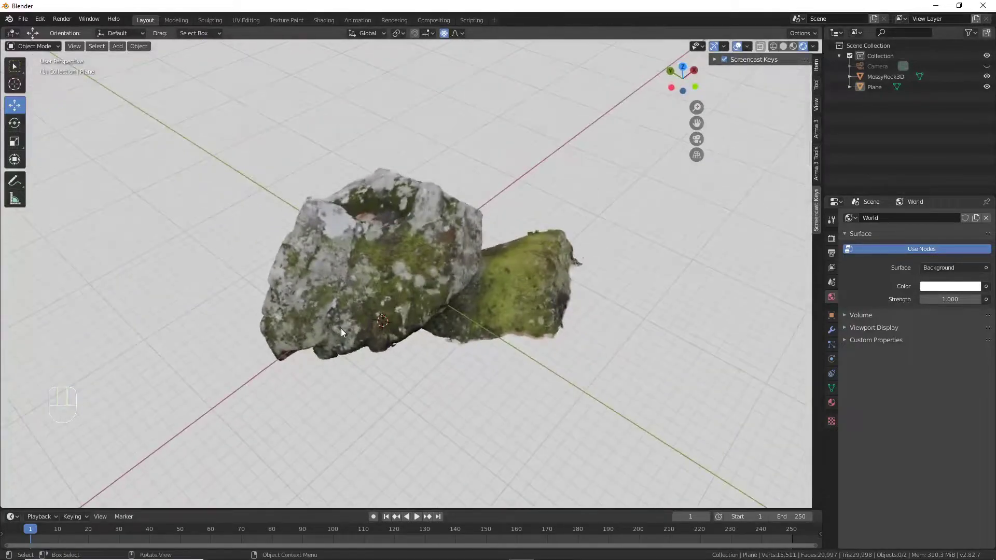
{"action": "scroll", "coordinate": [341, 329], "scroll_direction": "up", "scroll_amount": 4}
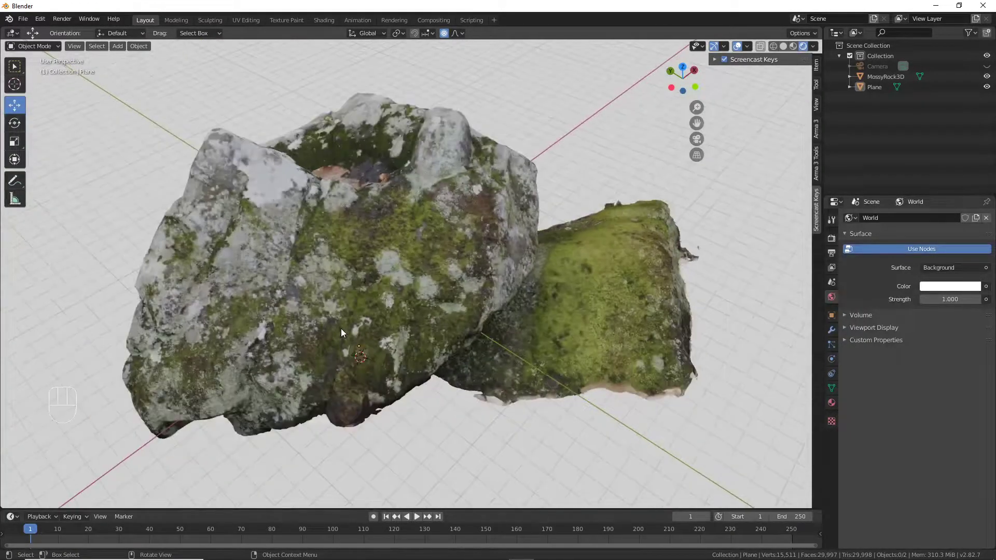
{"action": "middle_click_drag", "start_coordinate": [341, 329], "coordinate": [454, 304]}
{"action": "scroll", "coordinate": [468, 304], "scroll_direction": "down", "scroll_amount": 4}
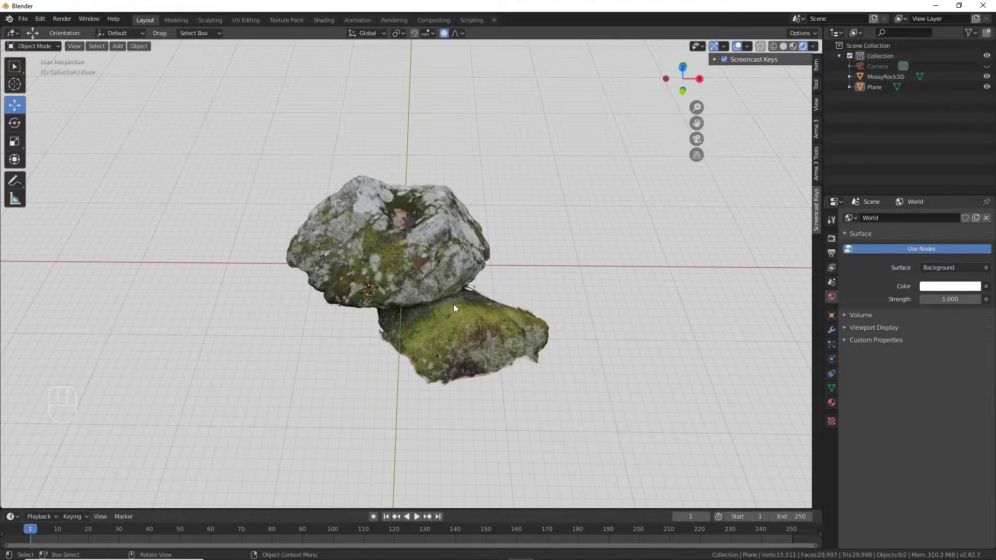
{"action": "key", "text": "ctrl+z"}
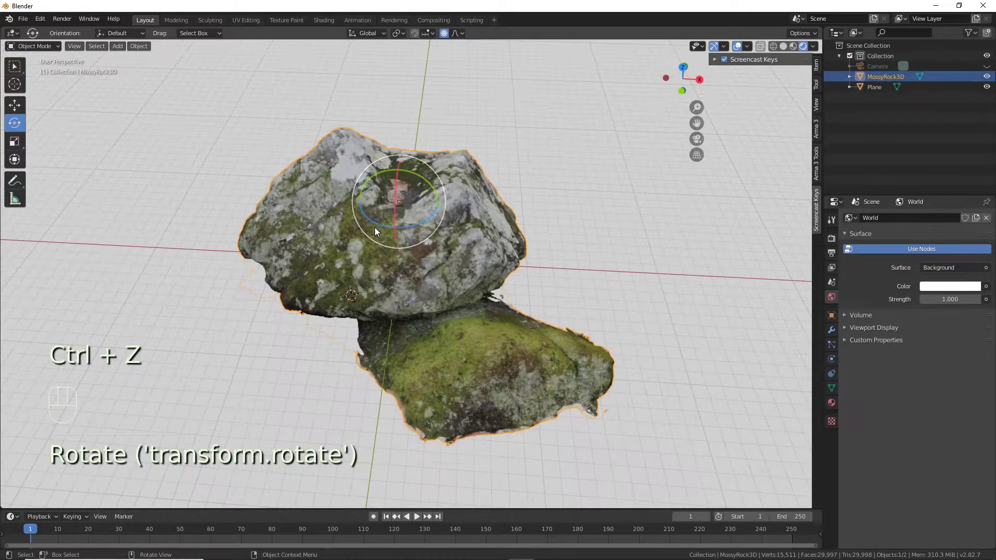
{"action": "left_click_drag", "start_coordinate": [378, 227], "coordinate": [424, 235]}
{"action": "middle_click_drag", "start_coordinate": [424, 235], "coordinate": [435, 273]}
{"action": "left_click", "coordinate": [535, 206]}
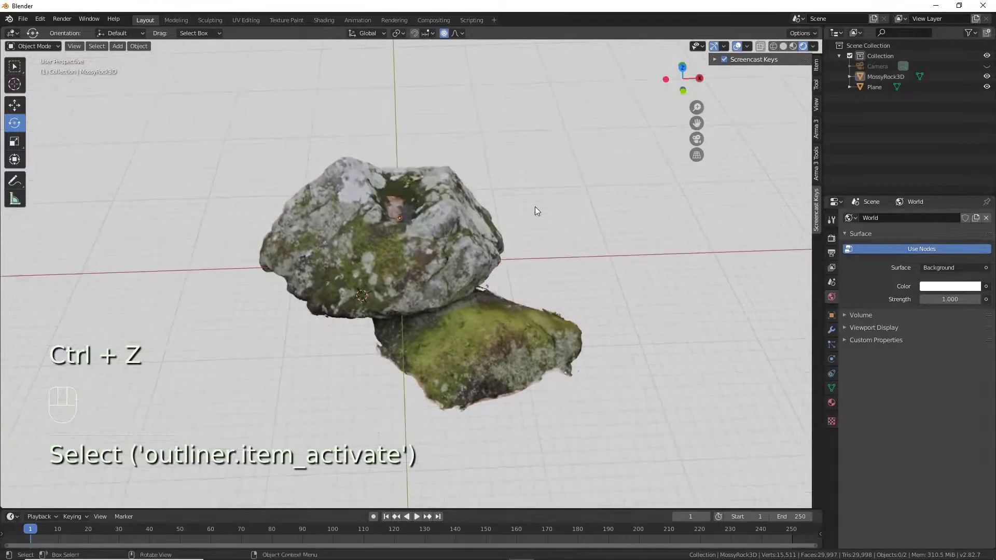
- Add a Plain Axes empty at the 3D cursor
{"action": "middle_click_drag", "start_coordinate": [534, 206], "coordinate": [518, 208]}
{"action": "key", "text": "shift+a"}
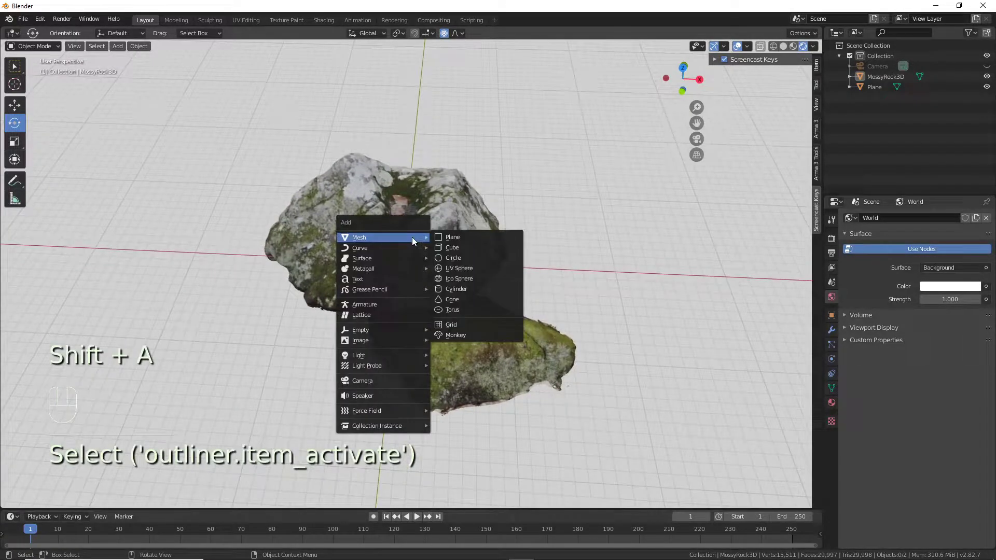
{"action": "mouse_move", "coordinate": [397, 332]}
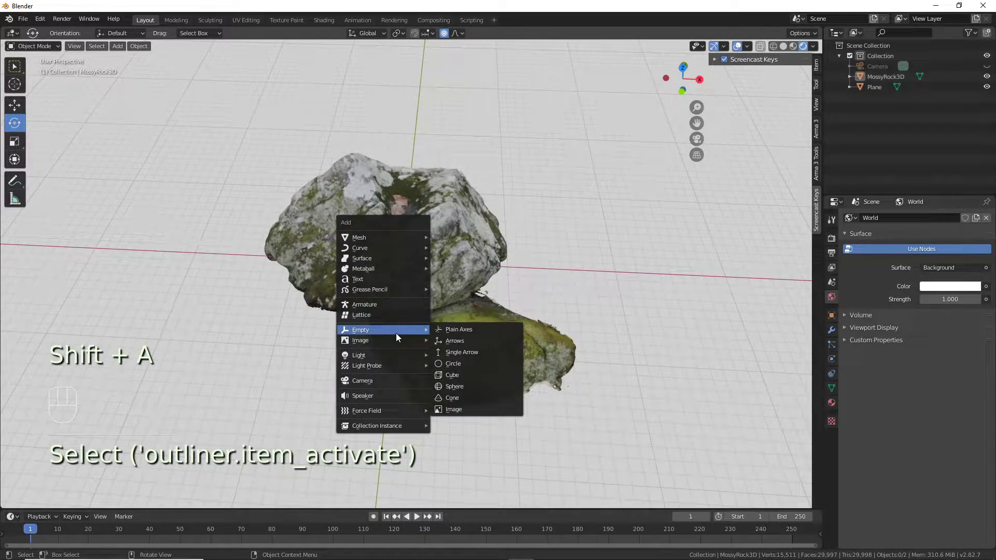
{"action": "left_click", "coordinate": [455, 333]}
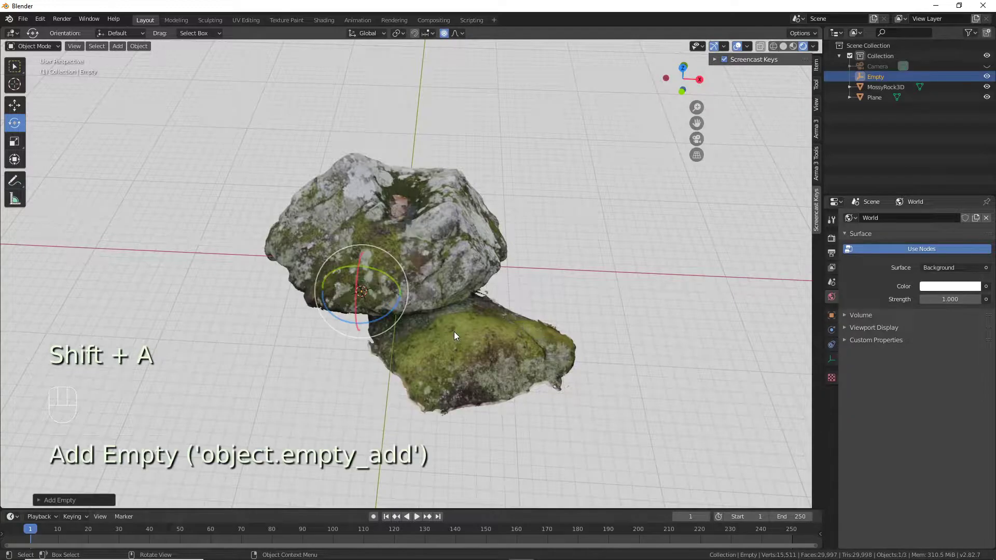
- Move the empty along the X and Z axes from the 3D cursor toward the rock's center
{"action": "middle_click_drag", "start_coordinate": [407, 328], "coordinate": [232, 332]}
{"action": "key", "text": "shift+space"}
{"action": "key", "text": "g"}
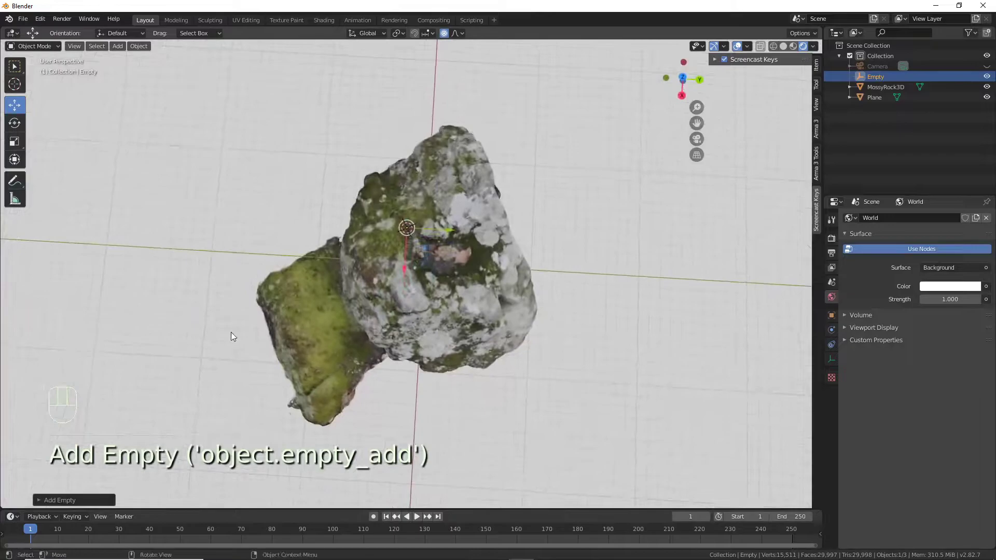
{"action": "key", "text": "g"}
{"action": "left_click", "coordinate": [403, 306]}
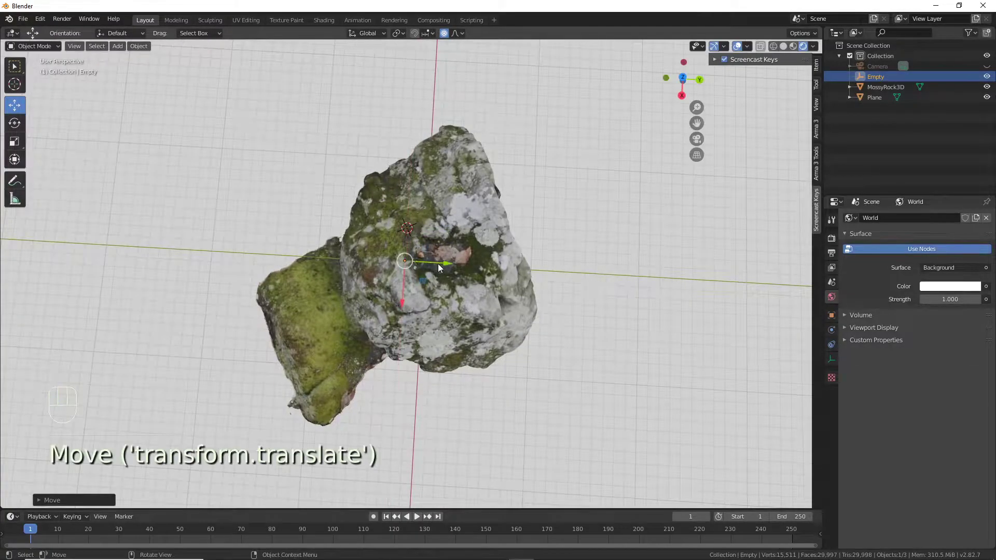
{"action": "middle_click_drag", "start_coordinate": [403, 306], "coordinate": [549, 202]}
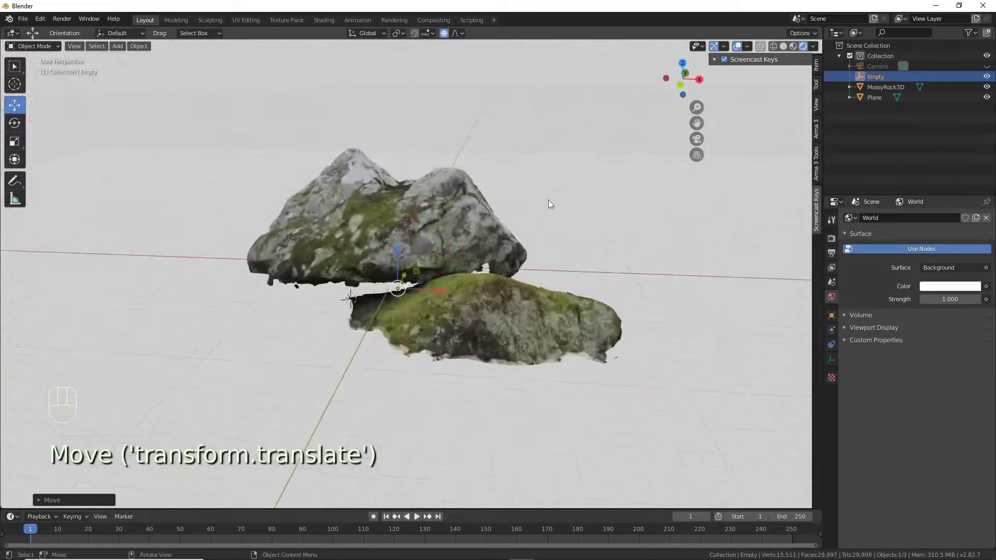
{"action": "middle_click_drag", "start_coordinate": [397, 199], "coordinate": [265, 264]}
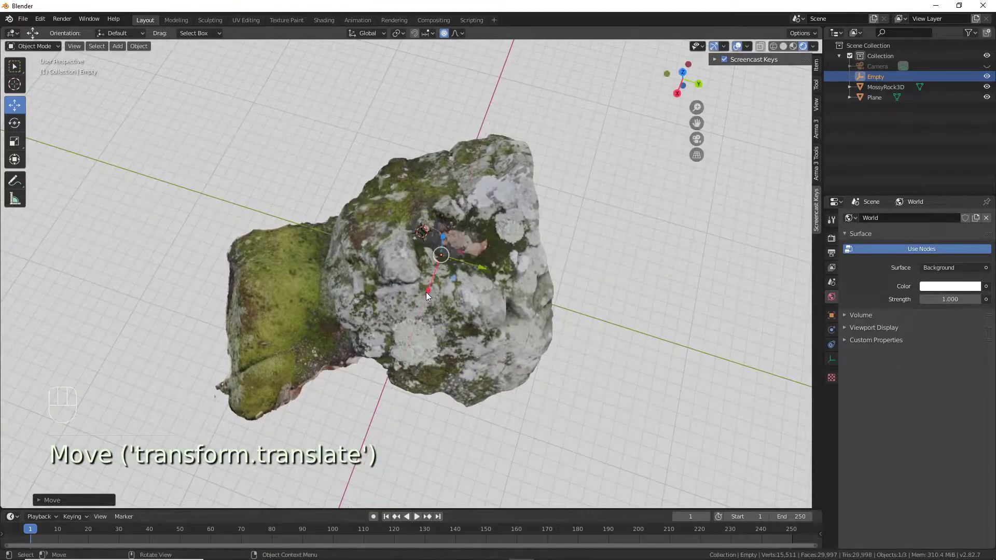
{"action": "middle_click_drag", "start_coordinate": [425, 291], "coordinate": [472, 244]}
- Switch to wireframe shading and fine-tune the empty's position inside the large rock
{"action": "key", "text": "z"}
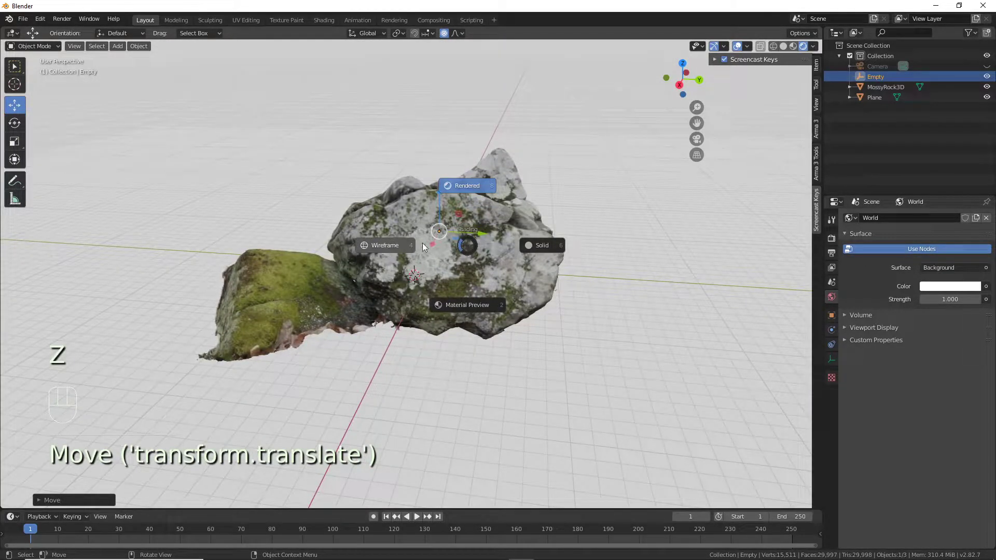
{"action": "left_click", "coordinate": [382, 250]}
{"action": "mouse_move", "coordinate": [436, 260]}
{"action": "middle_mouse_down"}
{"action": "mouse_move", "coordinate": [425, 251]}
{"action": "mouse_move", "coordinate": [445, 285]}
{"action": "mouse_move", "coordinate": [440, 253]}
{"action": "mouse_move", "coordinate": [460, 250]}
{"action": "middle_mouse_up"}
{"action": "left_click_drag", "start_coordinate": [437, 192], "coordinate": [436, 201]}
{"action": "middle_click_drag", "start_coordinate": [481, 229], "coordinate": [459, 265]}
{"action": "middle_click_drag", "start_coordinate": [445, 220], "coordinate": [425, 254]}
{"action": "left_click_drag", "start_coordinate": [426, 254], "coordinate": [430, 260]}
{"action": "left_click_drag", "start_coordinate": [427, 210], "coordinate": [427, 214]}
{"action": "middle_click_drag", "start_coordinate": [427, 214], "coordinate": [660, 116]}
- Compare the rock and the empty inside it in wireframe and solid shading, returning to rendered shading
{"action": "key", "text": "z"}
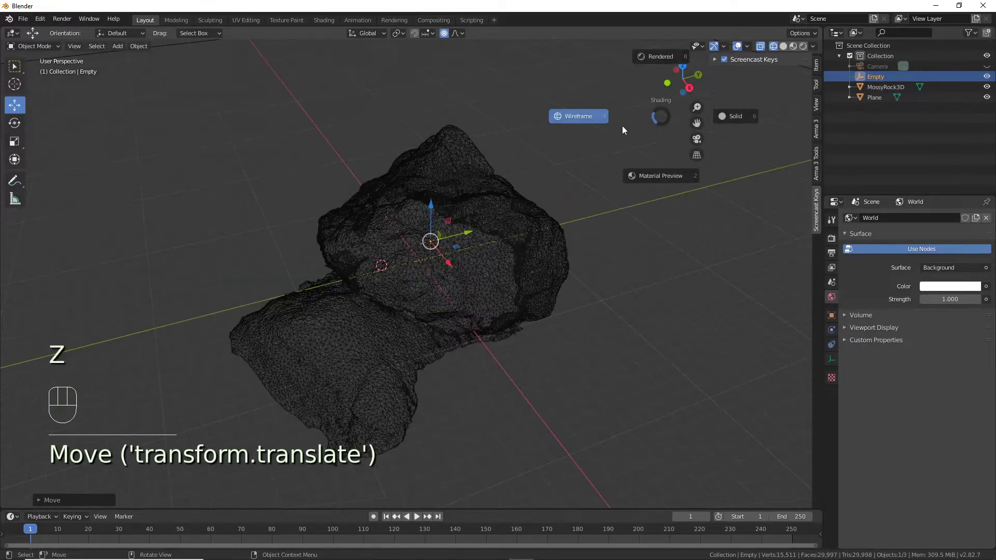
{"action": "left_click", "coordinate": [662, 61]}
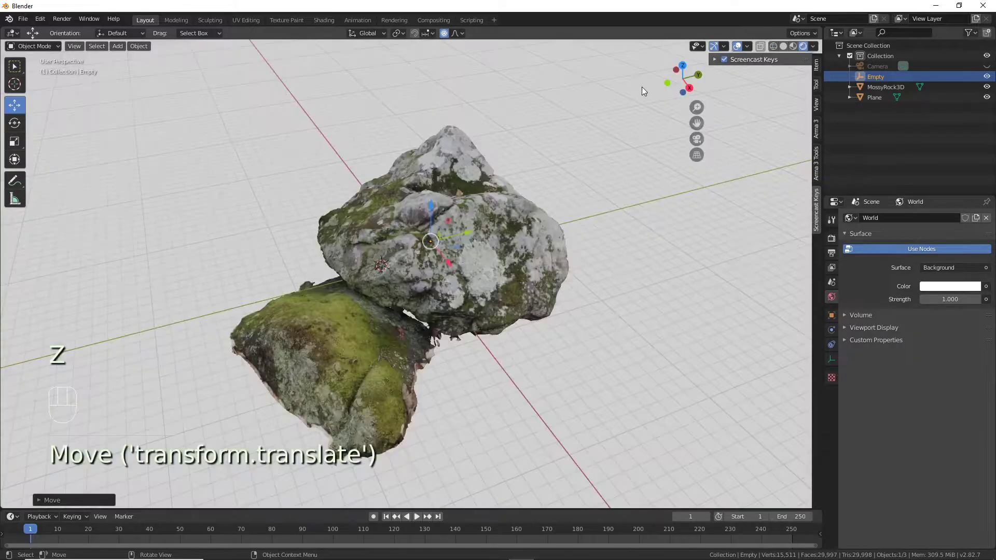
{"action": "key", "text": "z"}
{"action": "key", "text": "z"}
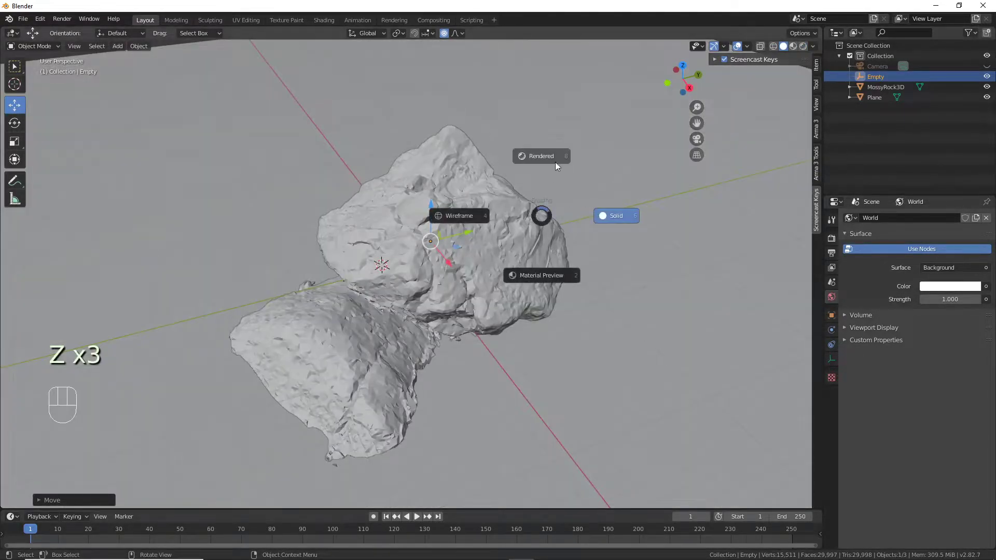
{"action": "left_click", "coordinate": [555, 156]}
- Rename the empty as Turntable
{"action": "left_click", "coordinate": [876, 76]}
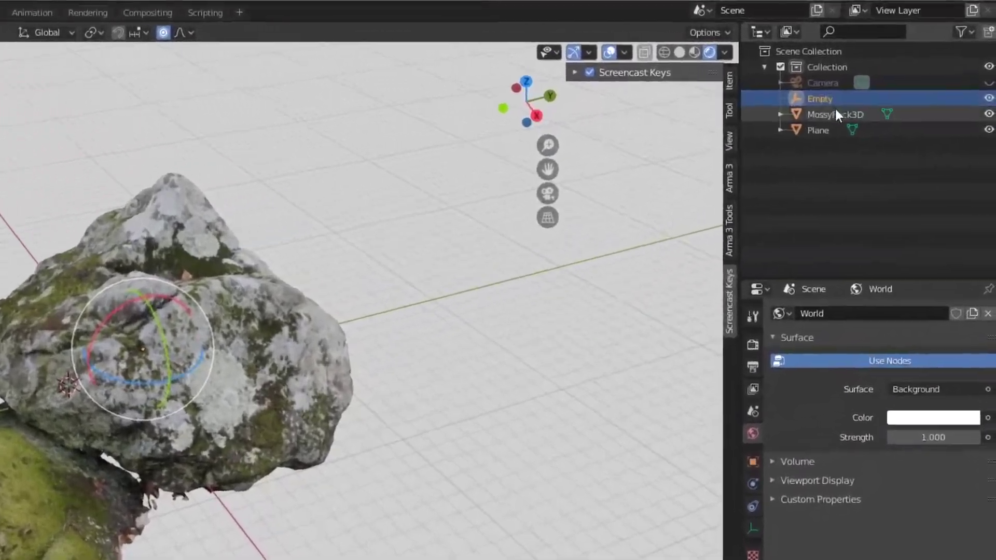
{"action": "double_click", "coordinate": [878, 75]}
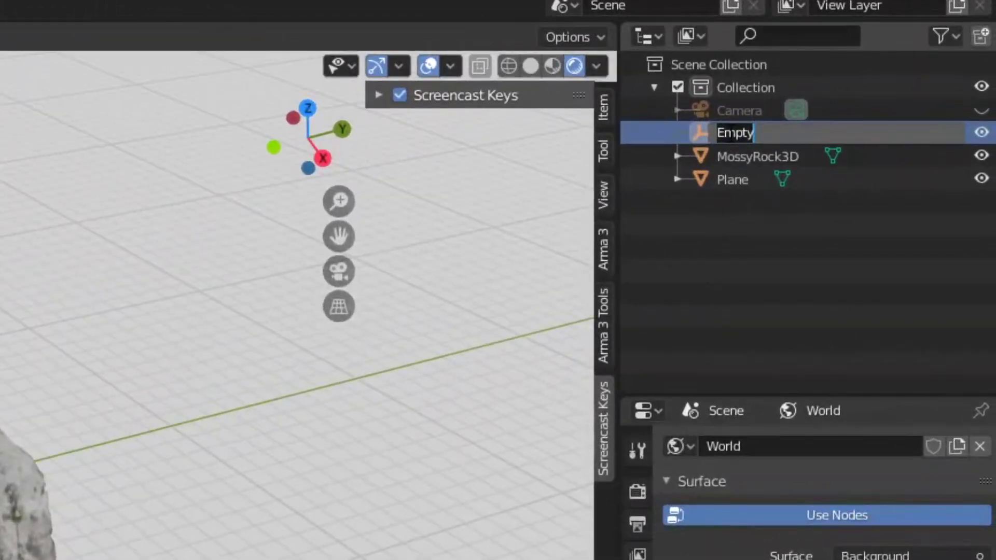
{"action": "type", "text": "Turntable"}
{"action": "key", "text": "Return"}
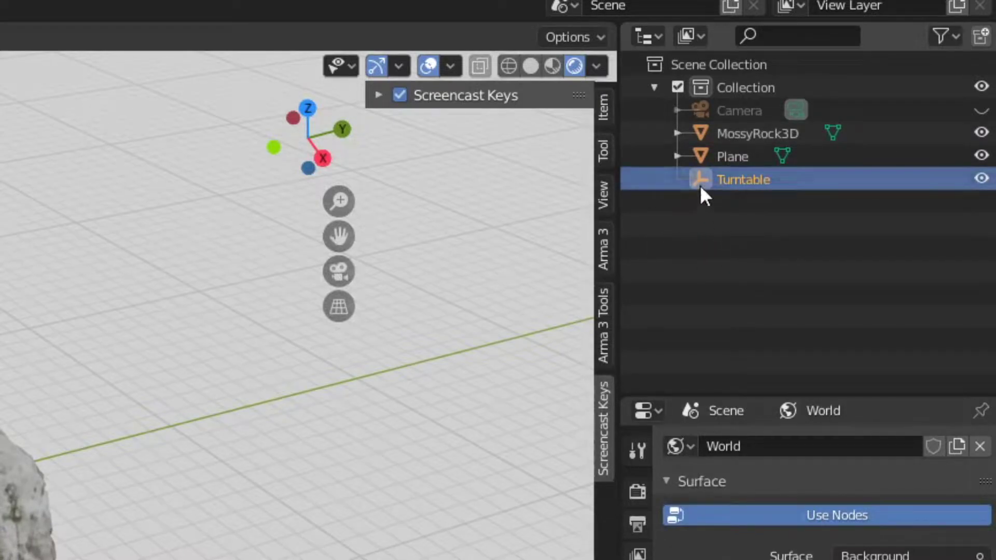
- Parent MossyRock3D to the Turntable empty and check the rock's place in its hierarchy
{"action": "left_click_drag", "start_coordinate": [718, 130], "coordinate": [722, 182]}
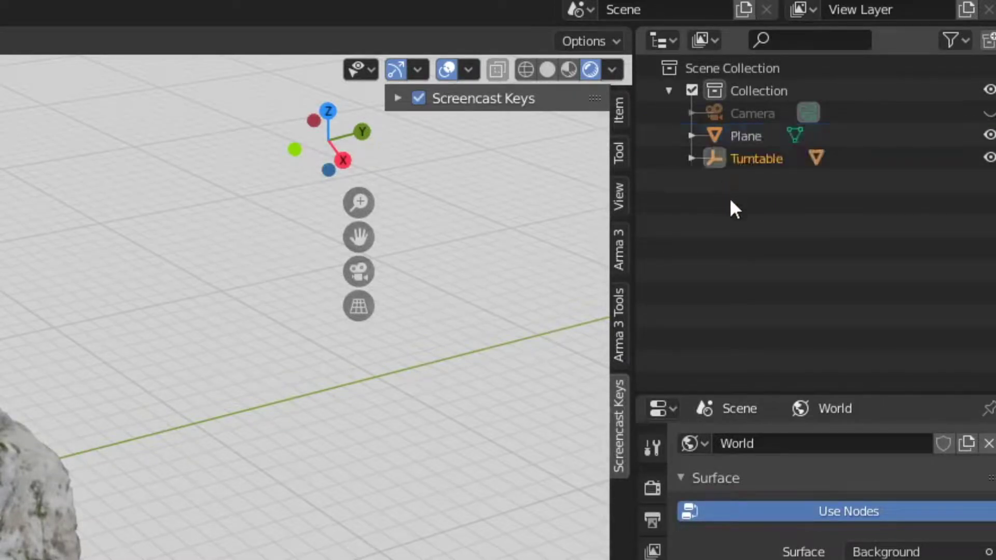
{"action": "left_click", "coordinate": [722, 168]}
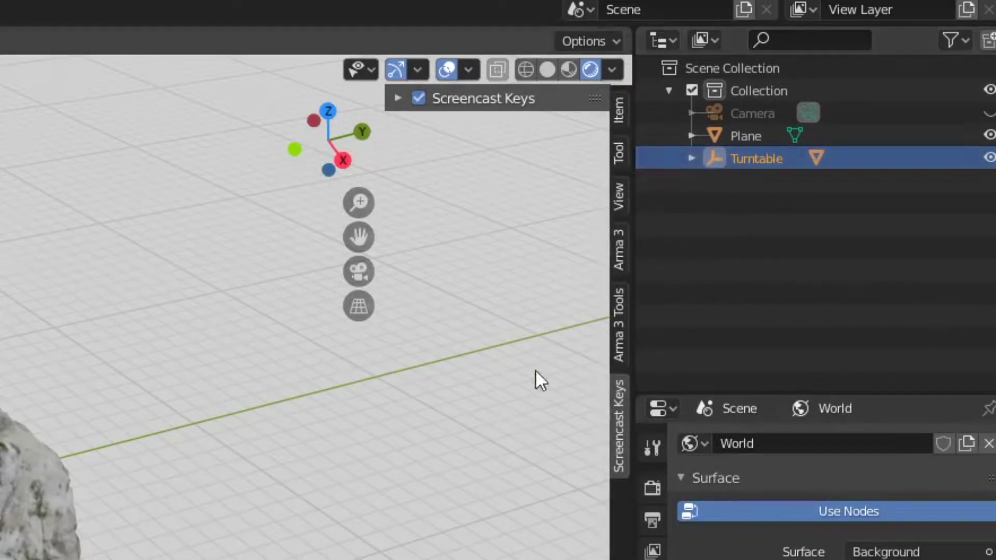
{"action": "left_click", "coordinate": [692, 158]}
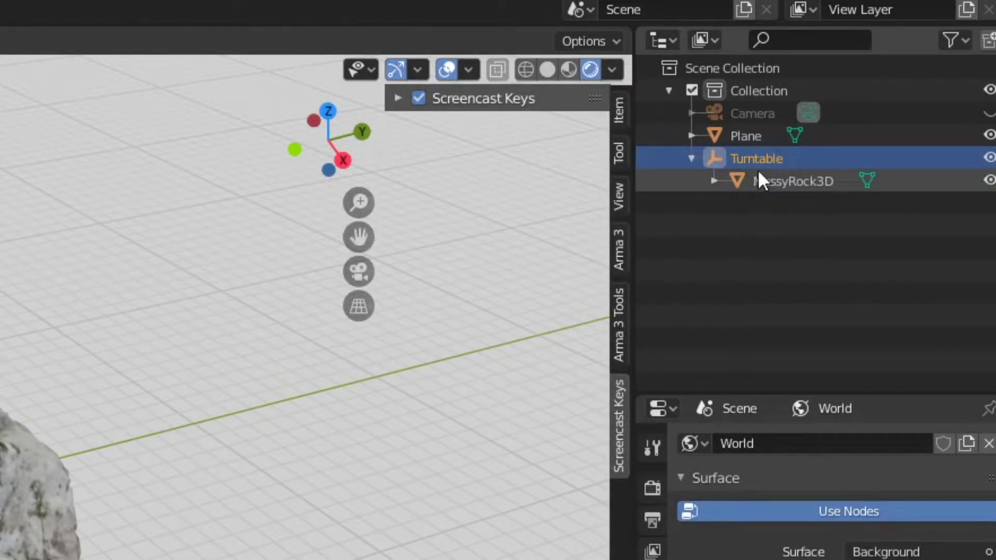
{"action": "left_click", "coordinate": [693, 159]}
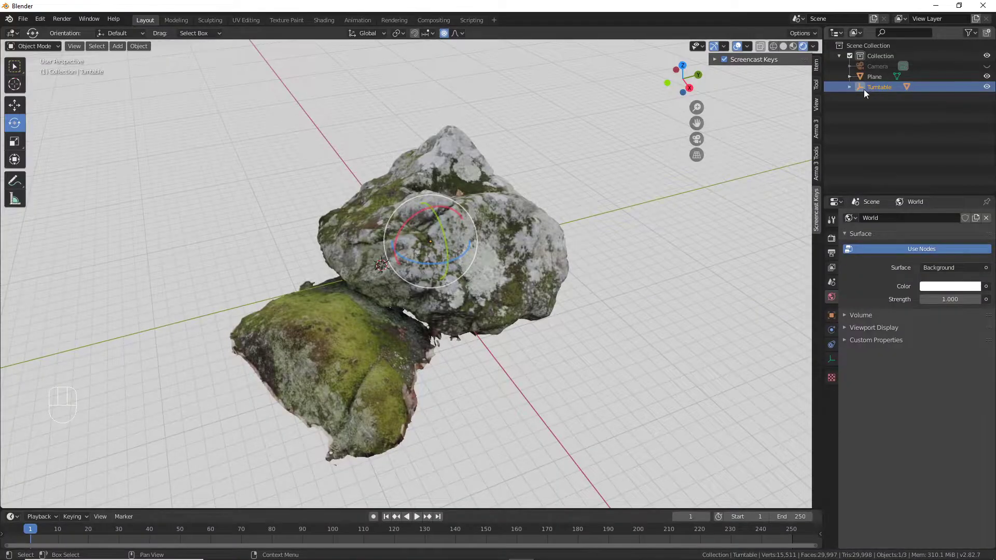
- Try rotating the Turntable empty about Z with its rock, and undo the rotation
{"action": "left_click", "coordinate": [861, 92]}
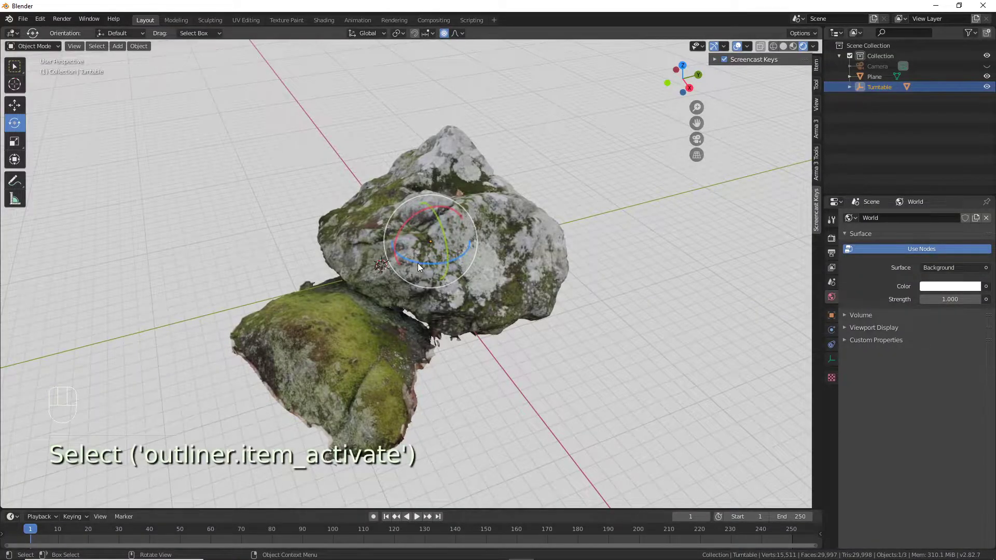
{"action": "left_click_drag", "start_coordinate": [427, 269], "coordinate": [491, 301]}
{"action": "key", "text": "ctrl+z"}
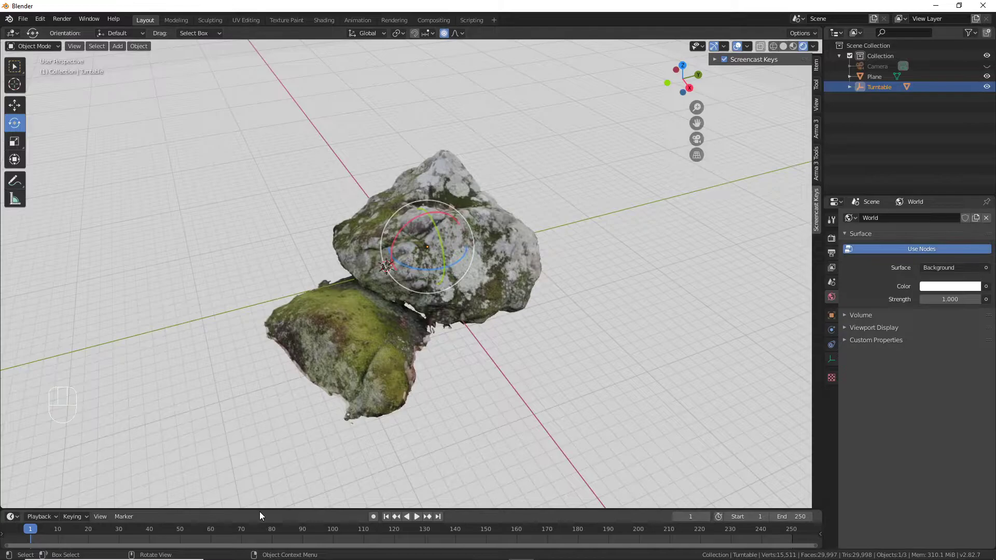
- Enlarge the timeline area and show the Turntable's object properties
{"action": "left_click_drag", "start_coordinate": [262, 510], "coordinate": [277, 453]}
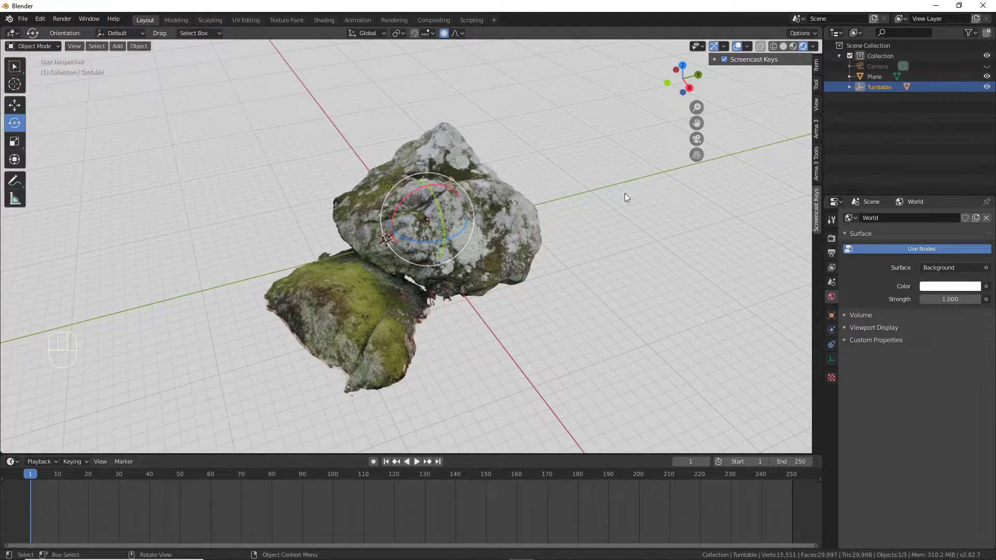
{"action": "left_click", "coordinate": [832, 316]}
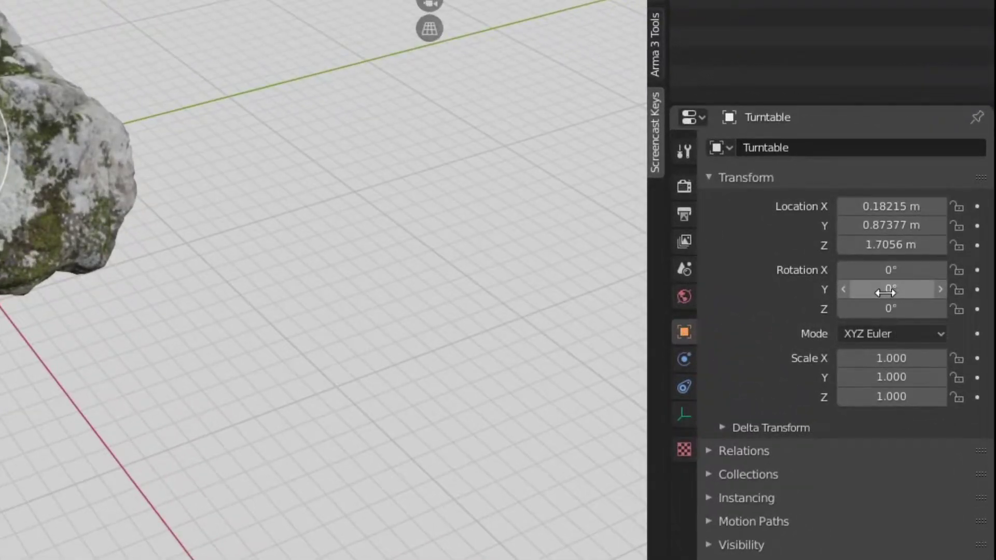
- Try out changes to the Turntable's X, Y and Z rotation values and undo them all
{"action": "left_click_drag", "start_coordinate": [891, 270], "coordinate": [851, 303]}
{"action": "key", "text": "ctrl+z"}
{"action": "key", "text": "ctrl+z"}
{"action": "key", "text": "ctrl+z"}
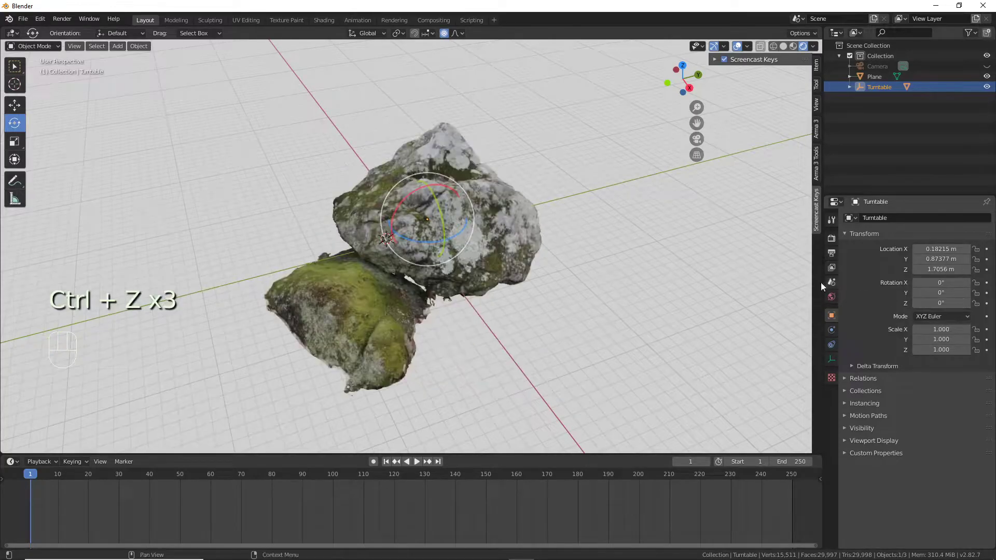
{"action": "left_click_drag", "start_coordinate": [946, 302], "coordinate": [897, 301]}
{"action": "key", "text": "ctrl+z"}
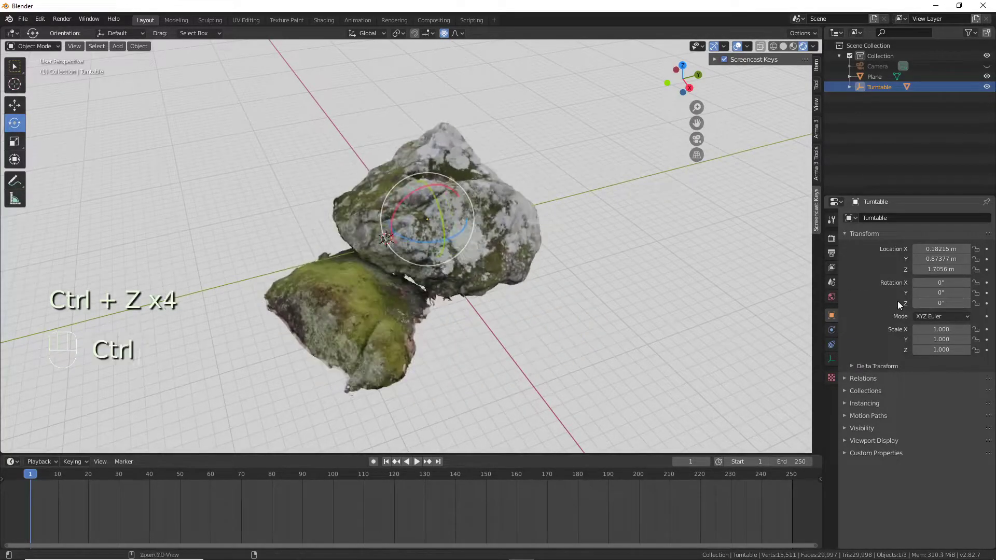
- Keyframe the Turntable's rotation at 0° on frame 1 and just under a full Z turn on frame 250
{"action": "right_click", "coordinate": [941, 303]}
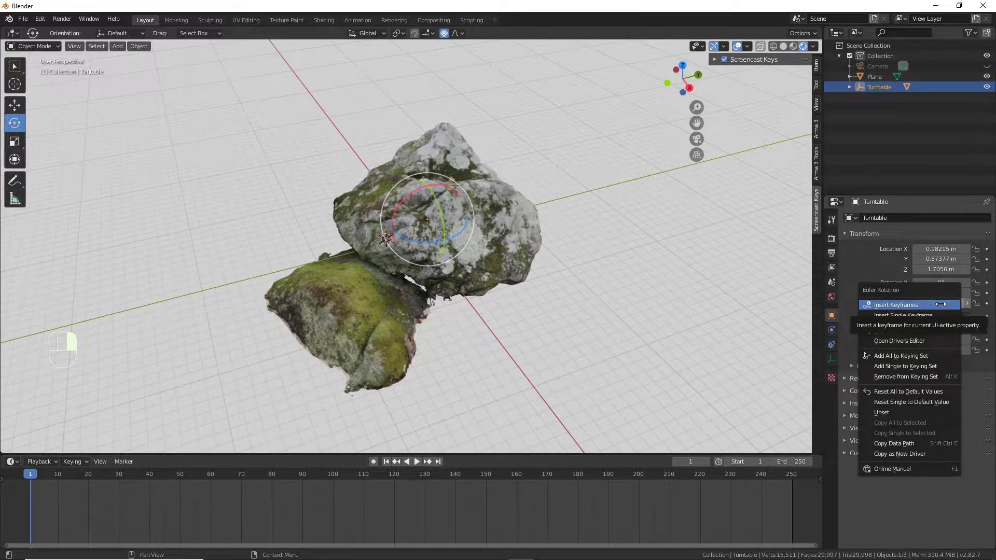
{"action": "left_click", "coordinate": [941, 304]}
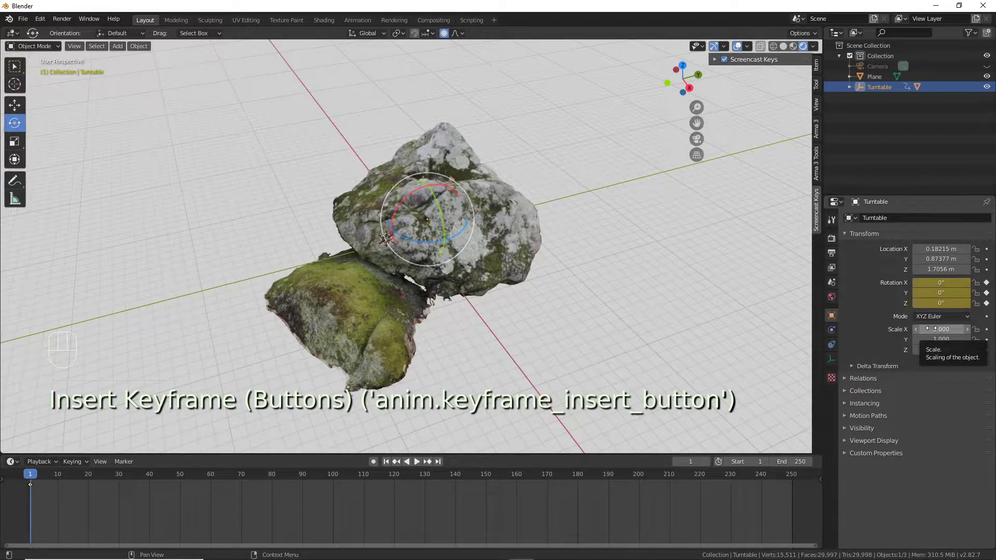
{"action": "left_click_drag", "start_coordinate": [30, 474], "coordinate": [786, 483]}
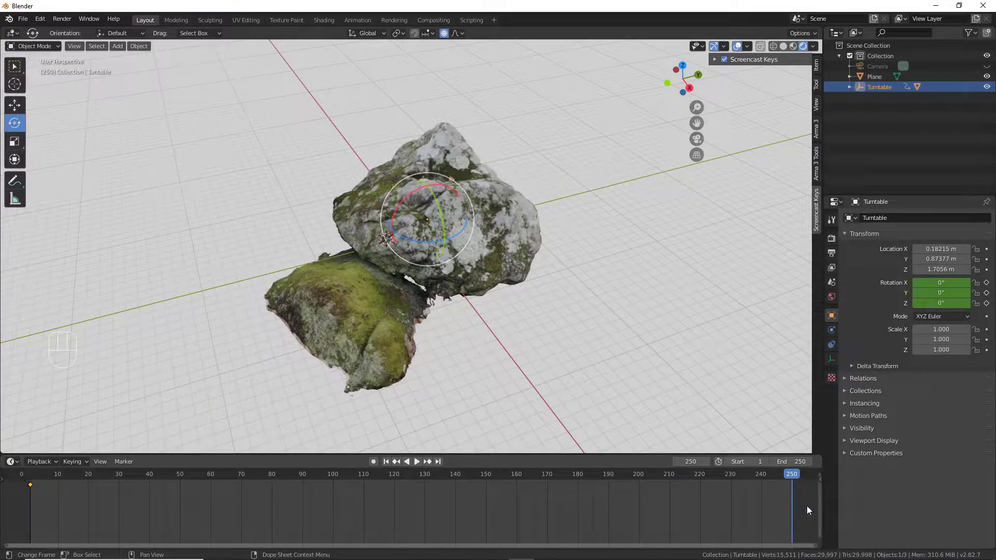
{"action": "left_click", "coordinate": [942, 303]}
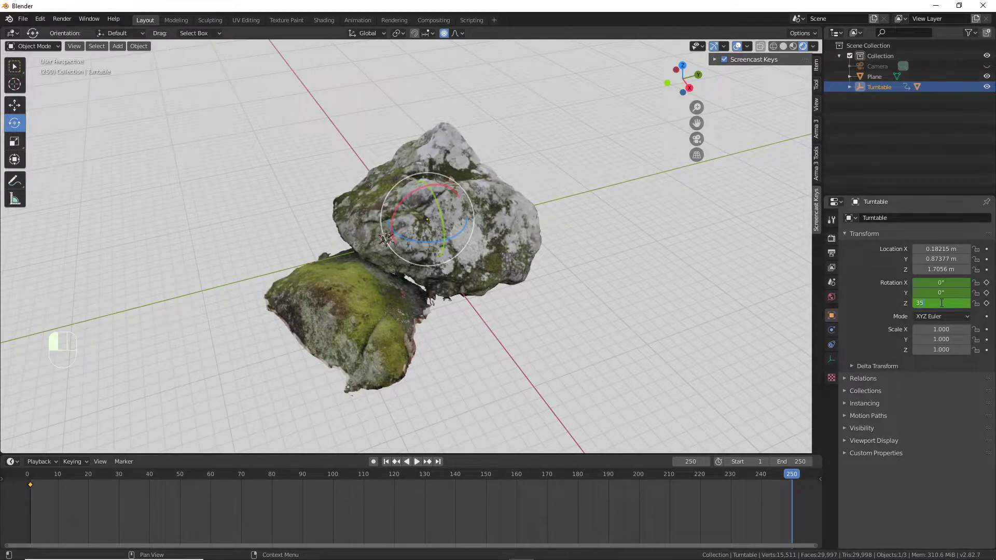
{"action": "key", "text": "Return"}
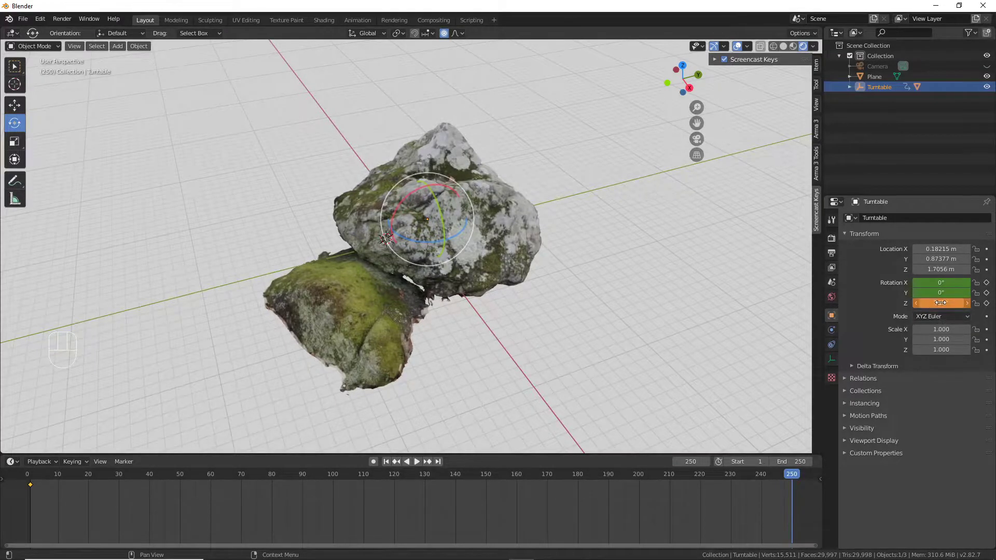
{"action": "right_click", "coordinate": [938, 304]}
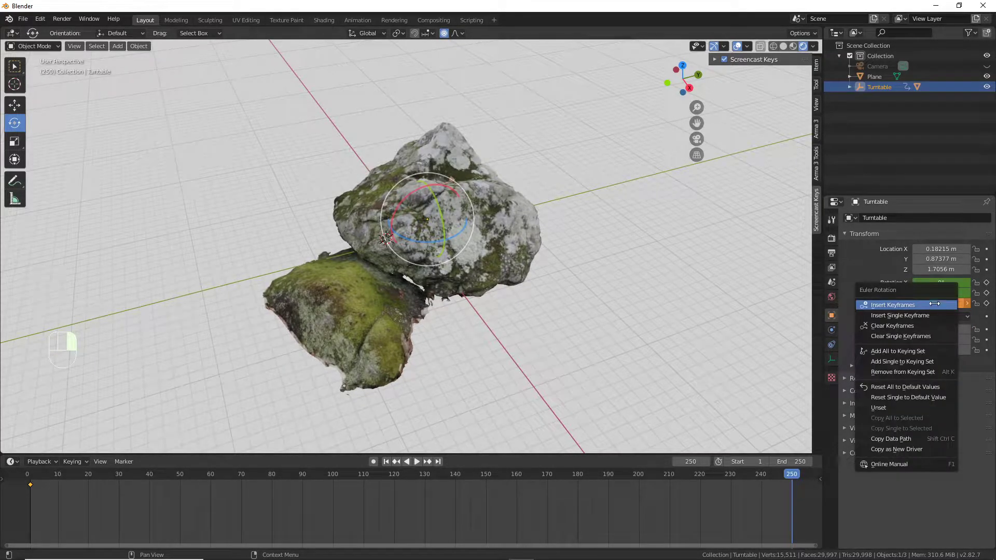
{"action": "left_click", "coordinate": [934, 304]}
- Play and scrub the turntable animation from the first frame to examine how the rotation speed behaves
{"action": "left_click_drag", "start_coordinate": [793, 479], "coordinate": [10, 476]}
{"action": "key", "text": "space"}
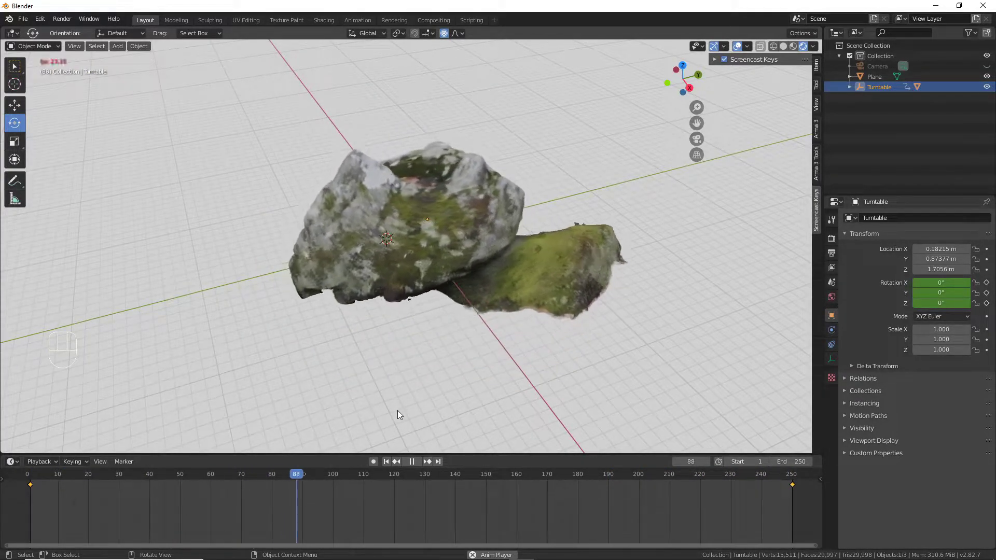
{"action": "key", "text": "space"}
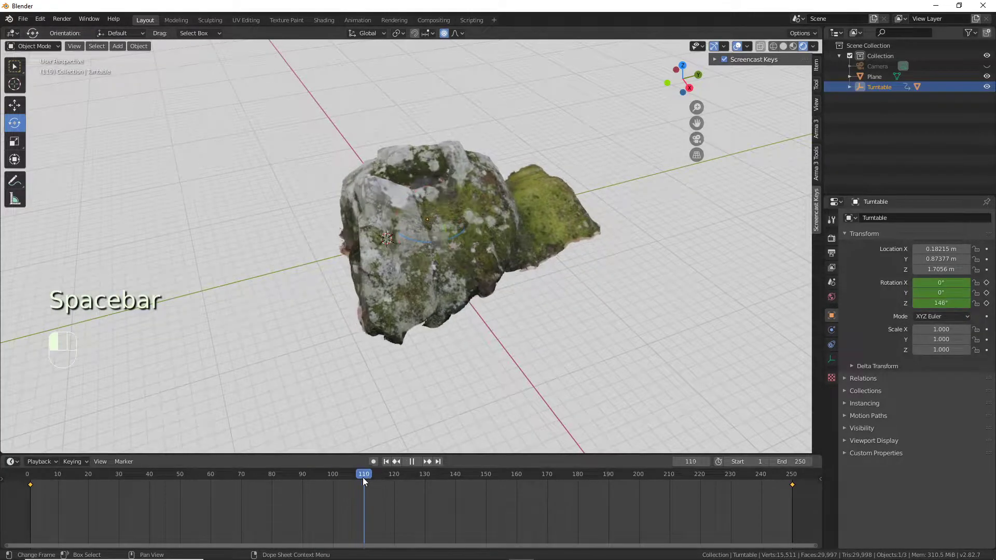
{"action": "left_click_drag", "start_coordinate": [363, 478], "coordinate": [437, 488]}
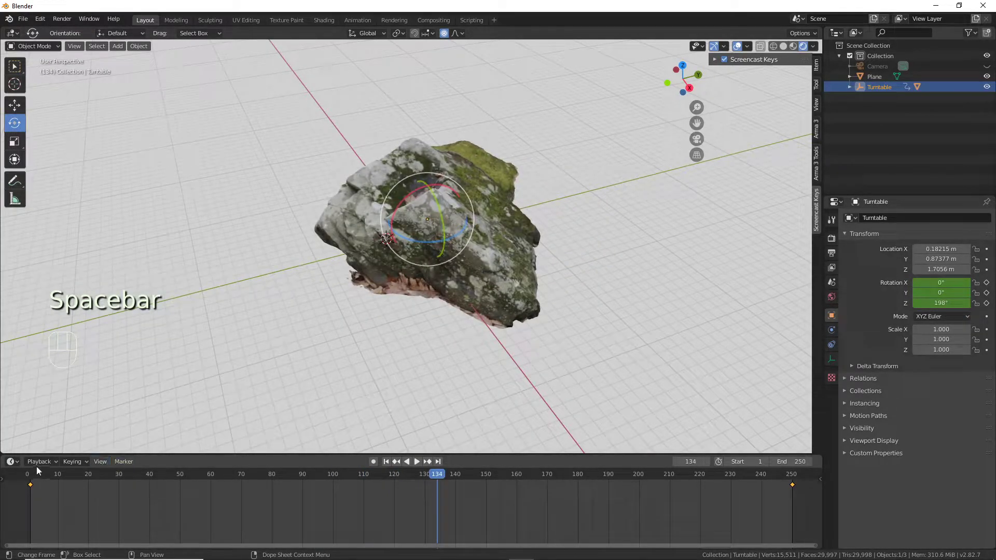
{"action": "left_click_drag", "start_coordinate": [28, 474], "coordinate": [126, 473]}
{"action": "key", "text": "space"}
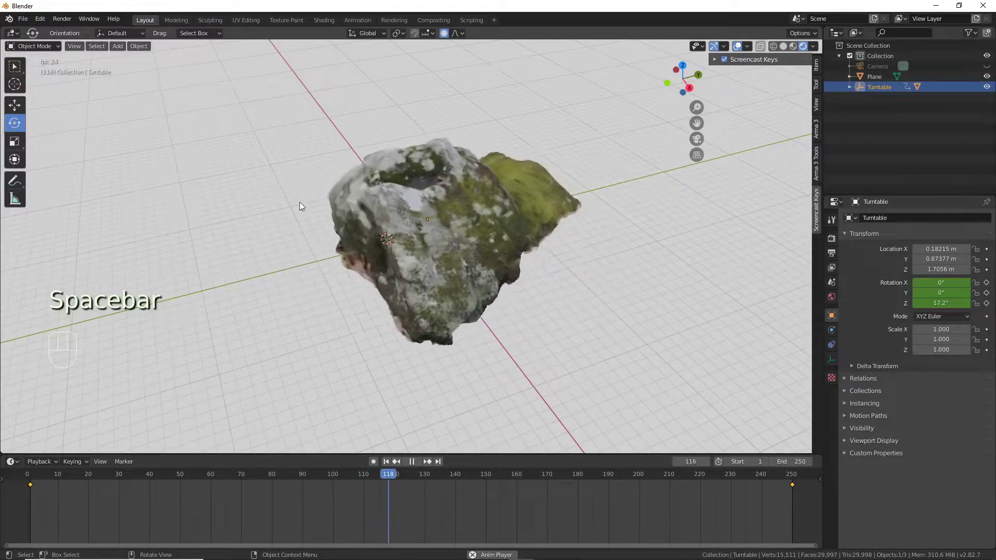
{"action": "key", "text": "space"}
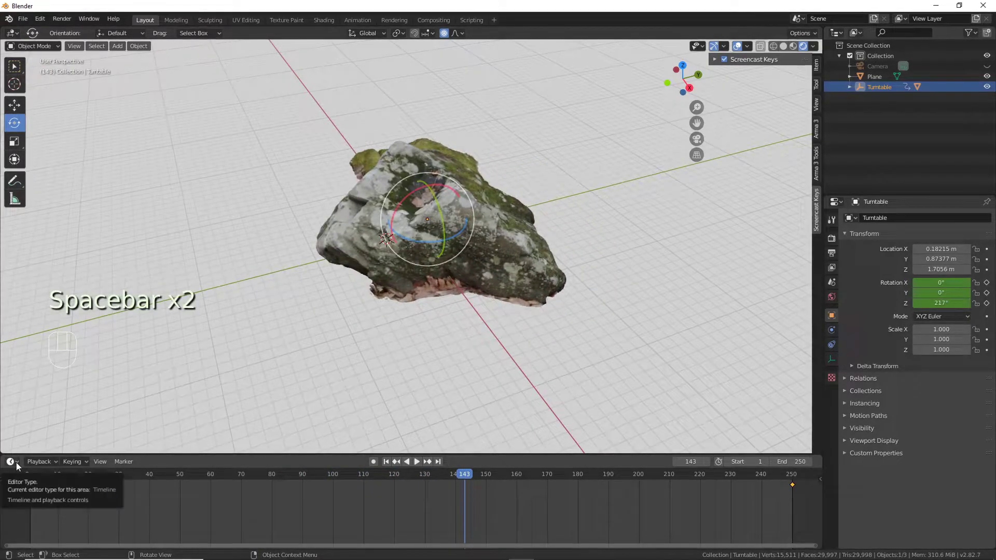
- Switch the timeline area to the Dope Sheet editor
{"action": "left_click", "coordinate": [15, 463]}
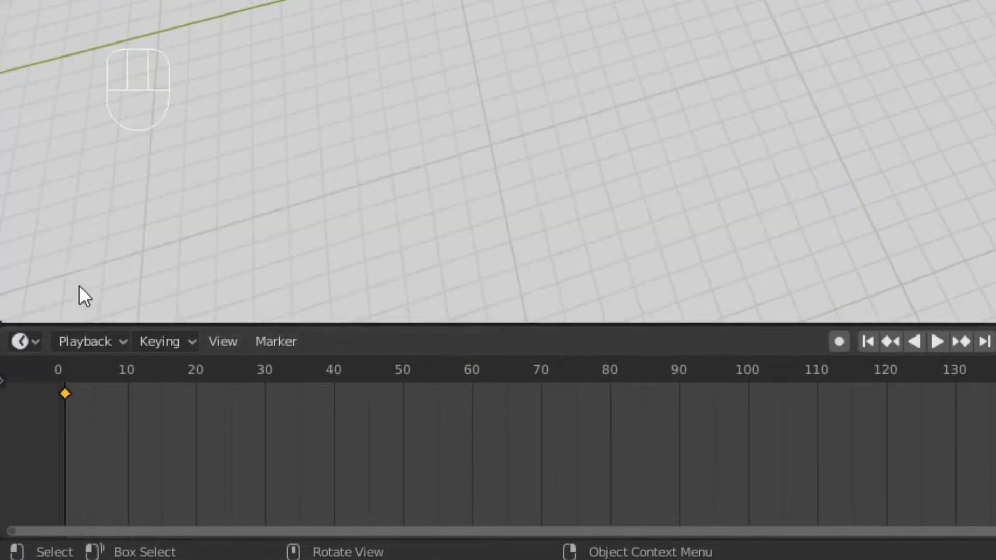
{"action": "left_click", "coordinate": [41, 340]}
{"action": "left_click", "coordinate": [33, 341]}
{"action": "left_click", "coordinate": [34, 342]}
{"action": "left_click", "coordinate": [37, 338]}
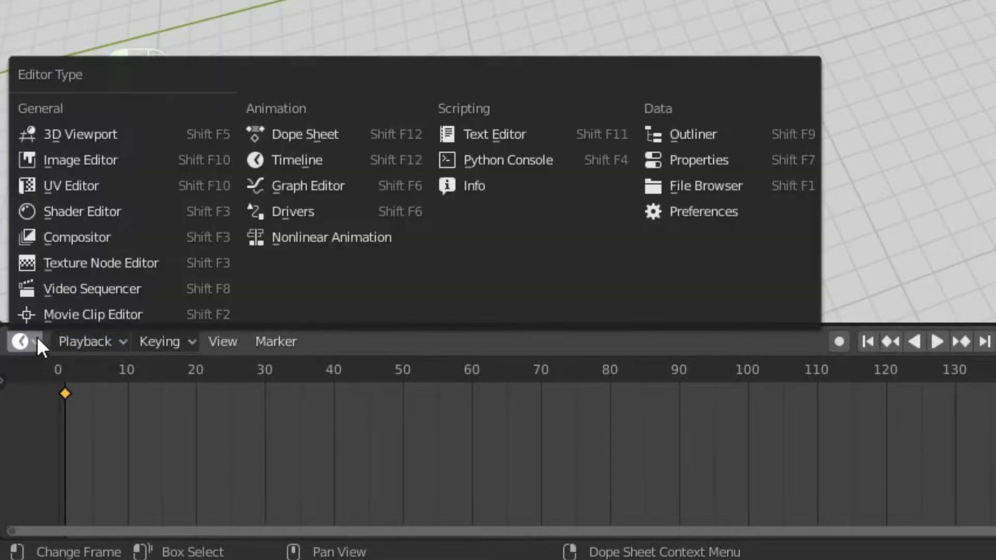
{"action": "left_click", "coordinate": [347, 139]}
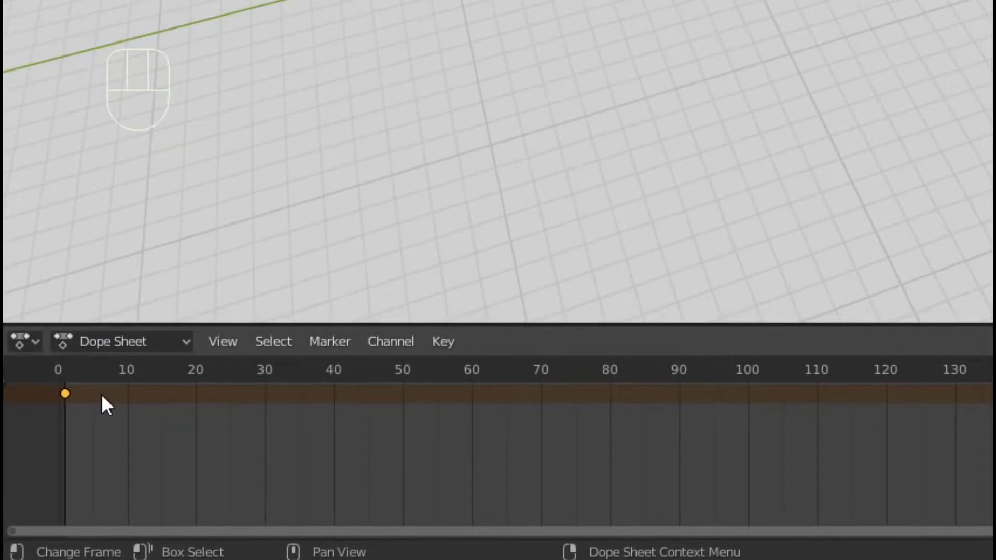
- Select all of the Turntable's keyframes and set their interpolation mode to Linear
{"action": "key", "text": "a"}
{"action": "key", "text": "ctrl+a"}
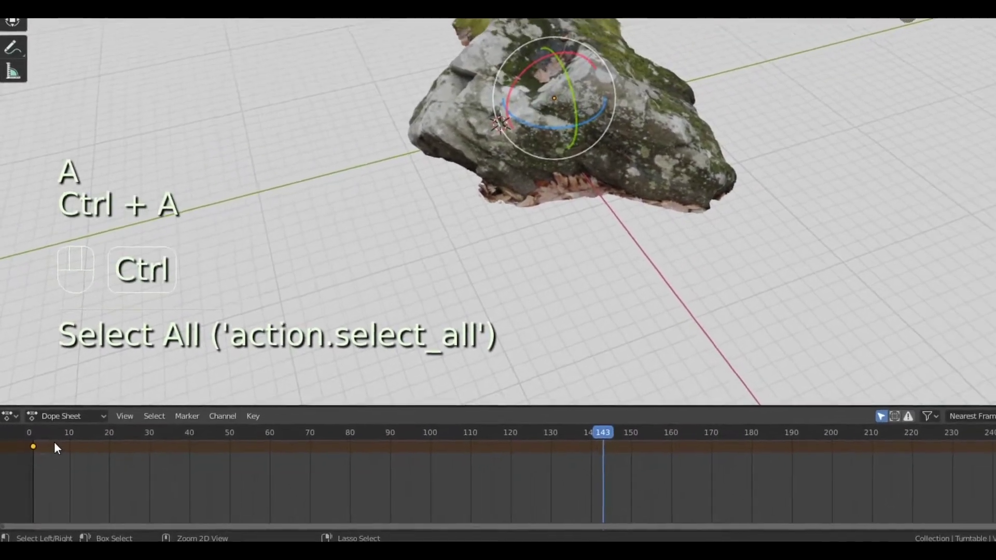
{"action": "left_click_drag", "start_coordinate": [28, 456], "coordinate": [988, 457]}
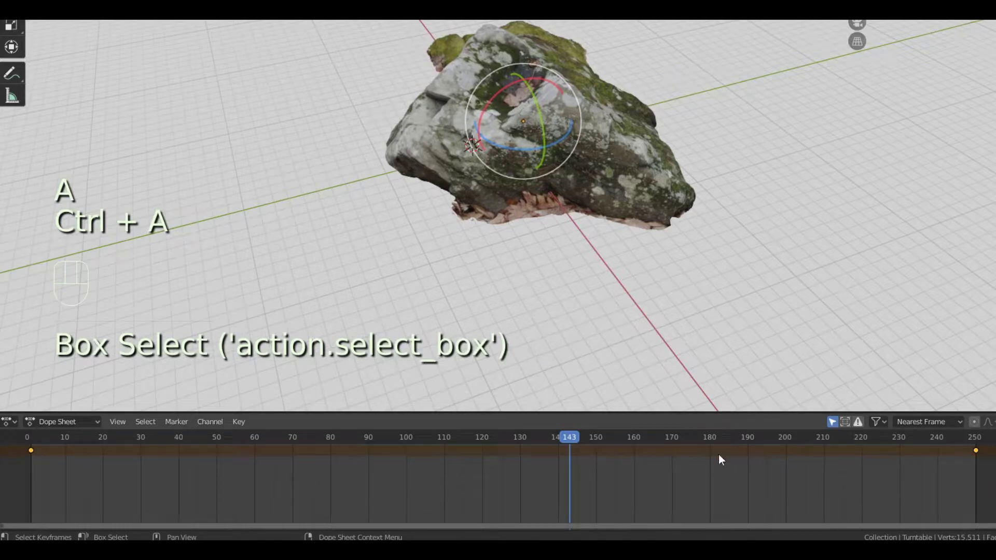
{"action": "key", "text": "ctrl+a"}
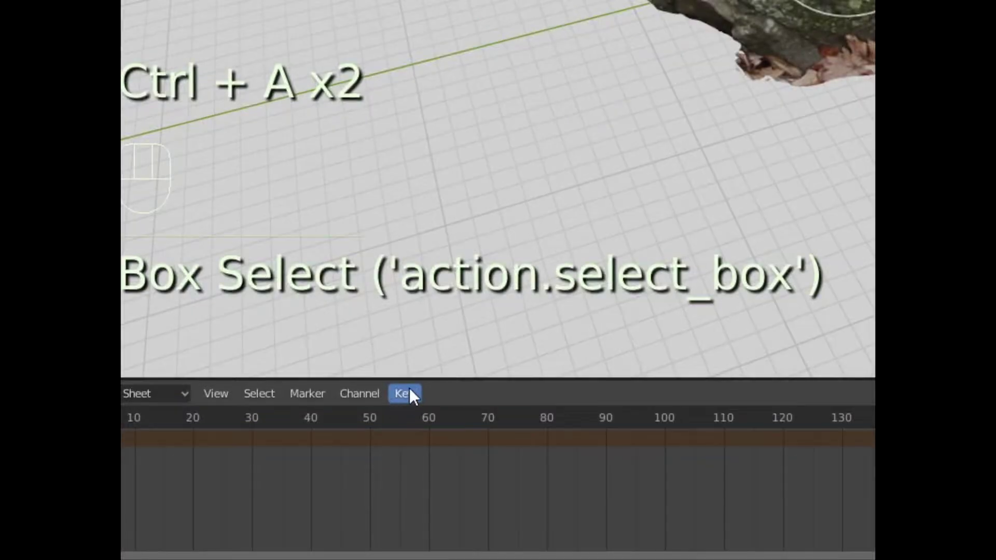
{"action": "left_click", "coordinate": [239, 422]}
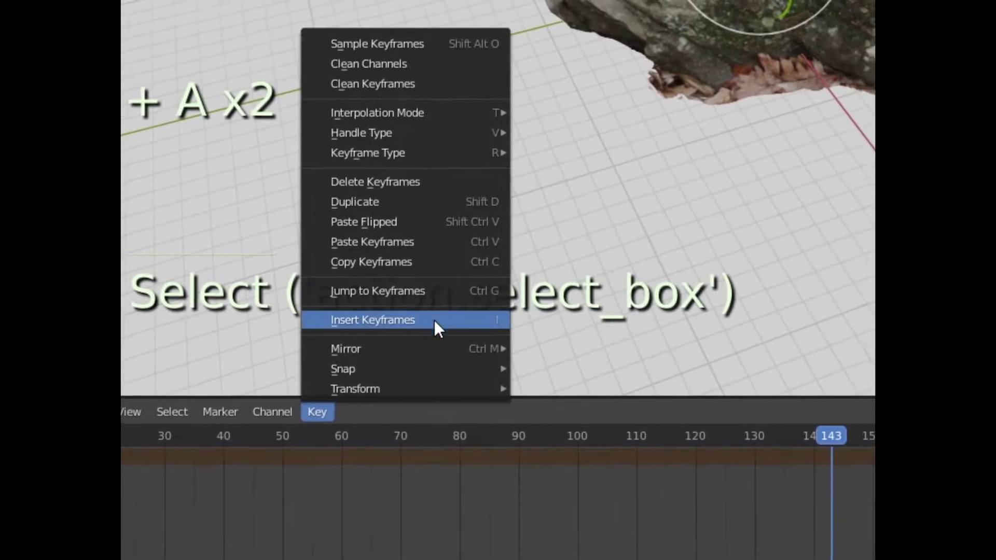
{"action": "mouse_move", "coordinate": [422, 109]}
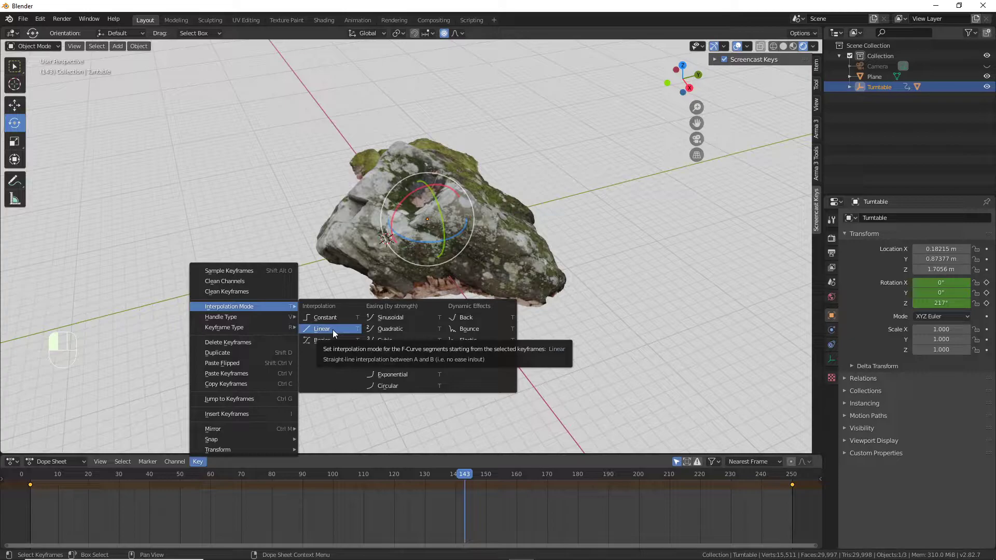
{"action": "left_click", "coordinate": [333, 331]}
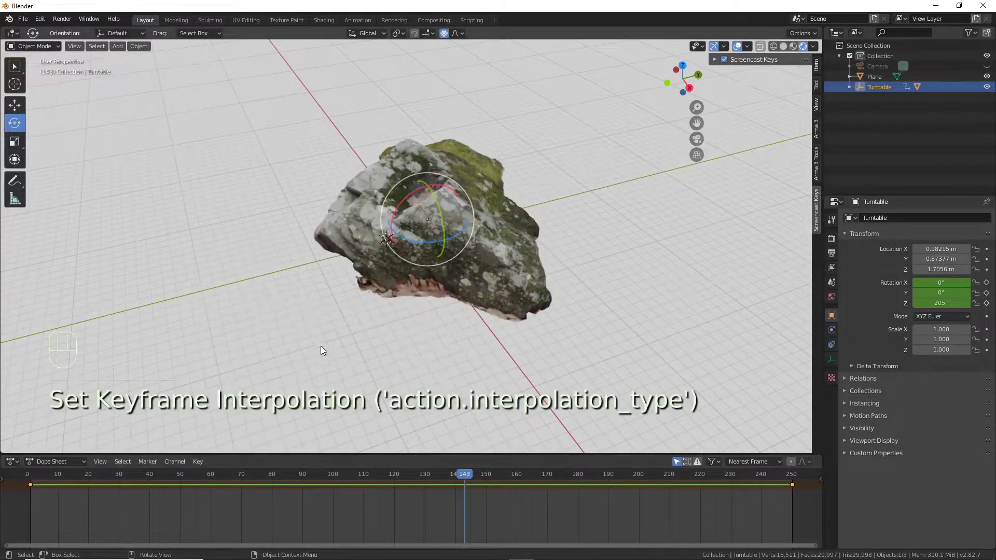
- Play the turntable animation from the first frame to examine the rotation speed with linear interpolation
{"action": "left_click_drag", "start_coordinate": [466, 478], "coordinate": [28, 480]}
{"action": "key", "text": "space"}
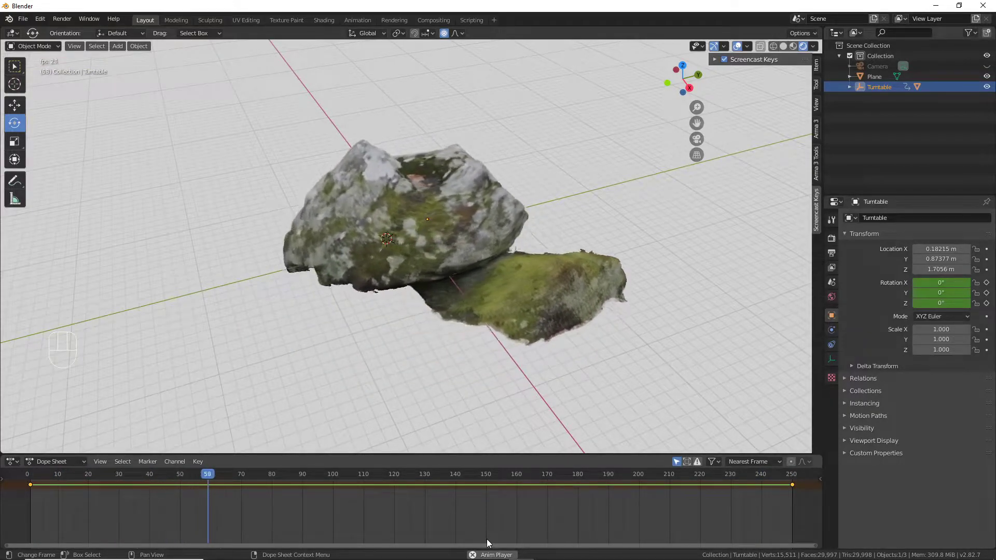
{"action": "key", "text": "space"}
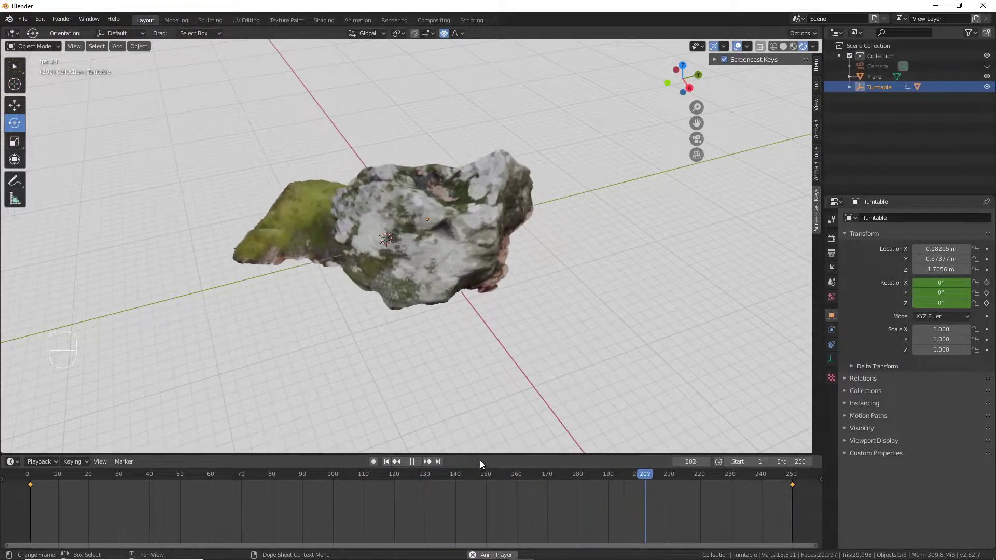
{"action": "key", "text": "space"}
- Unhide the Camera in the viewport and switch to looking through it
{"action": "left_click", "coordinate": [884, 67]}
{"action": "right_click", "coordinate": [884, 71]}
{"action": "left_click", "coordinate": [881, 65]}
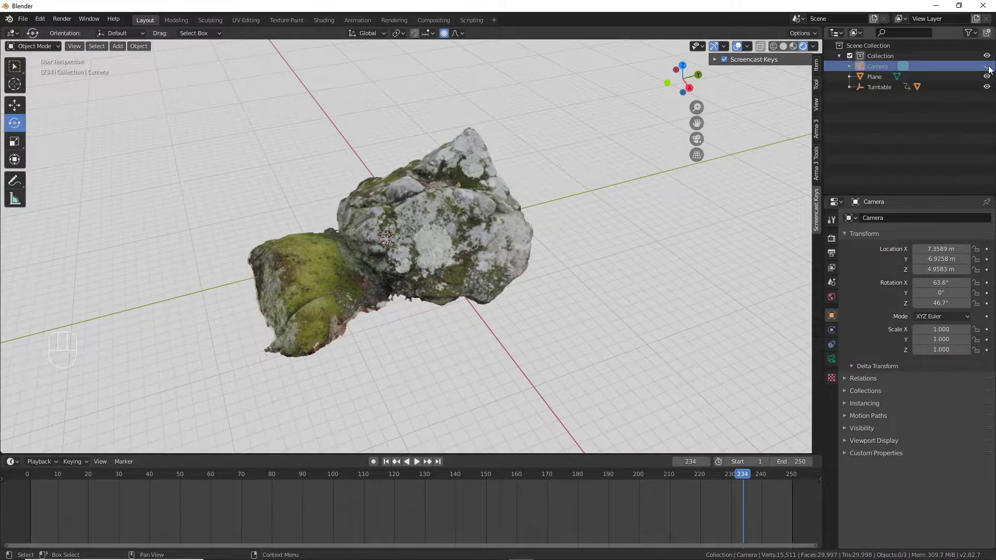
{"action": "left_click", "coordinate": [988, 67]}
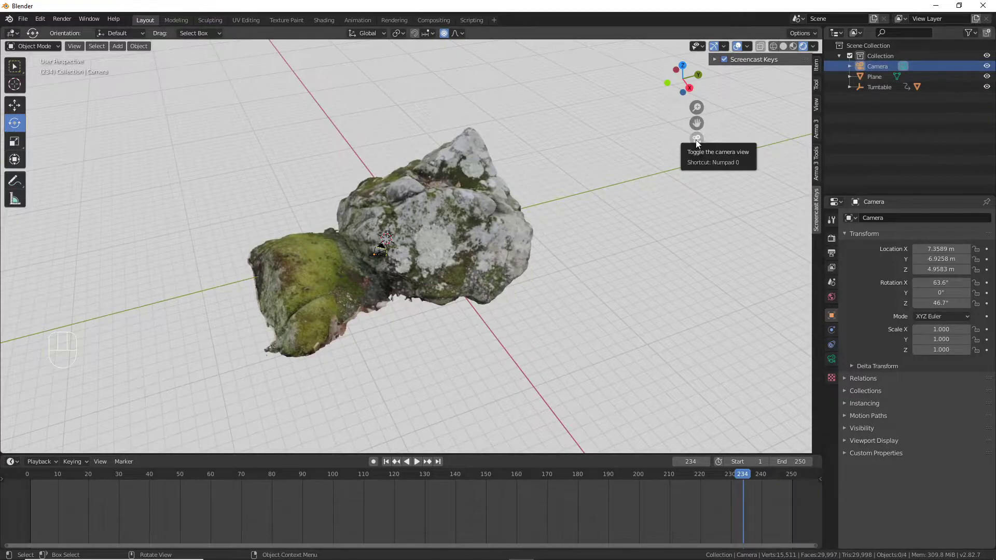
{"action": "left_click", "coordinate": [697, 140]}
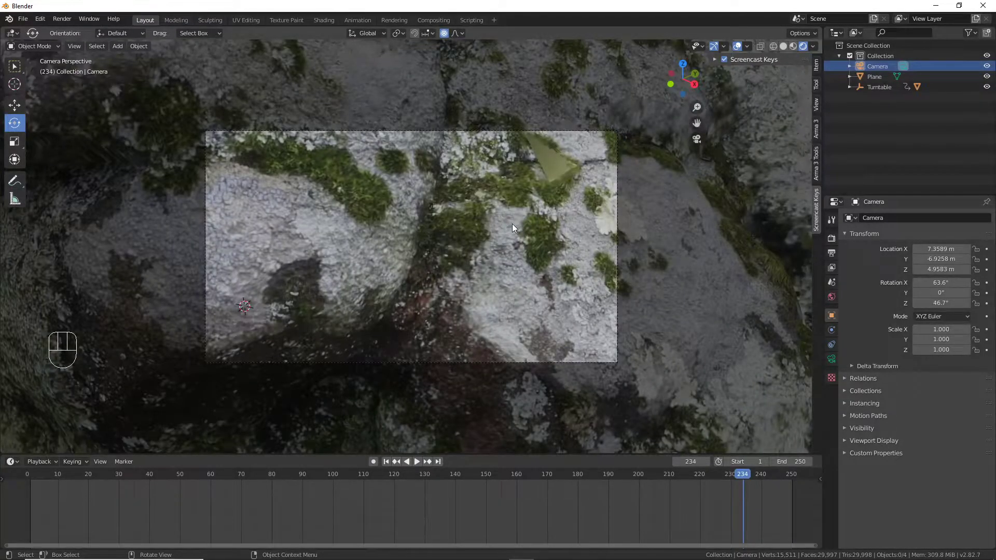
{"action": "scroll", "coordinate": [512, 228], "scroll_direction": "up", "scroll_amount": 2}
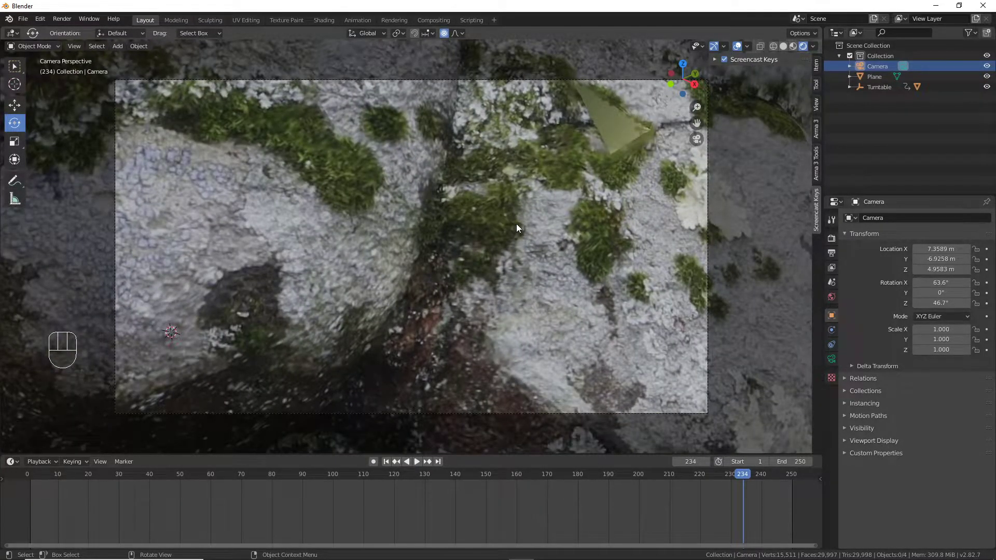
{"action": "middle_click_drag", "start_coordinate": [516, 224], "coordinate": [537, 238], "text": "shift"}
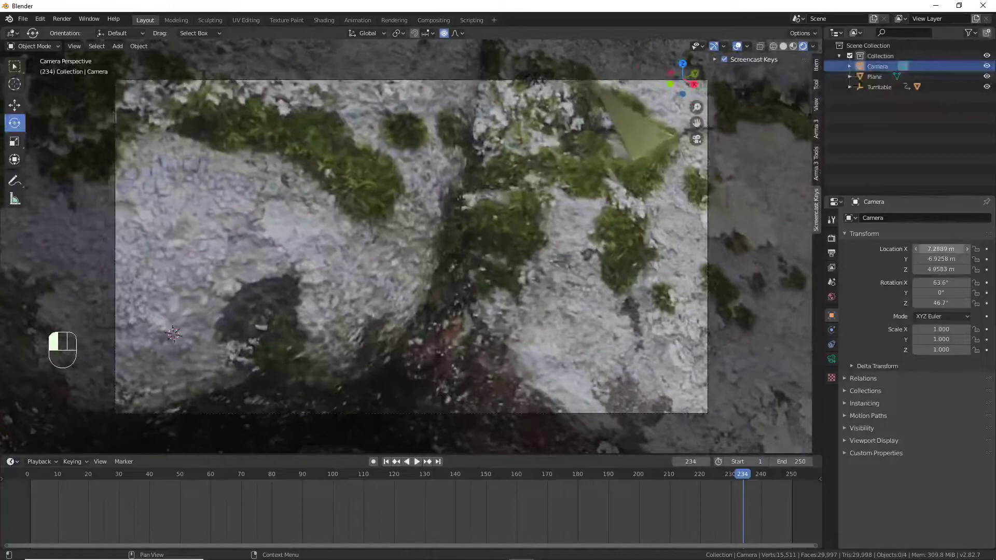
- Set the camera's lens unit to Field of View and its field of view to 90°
{"action": "left_click", "coordinate": [832, 362]}
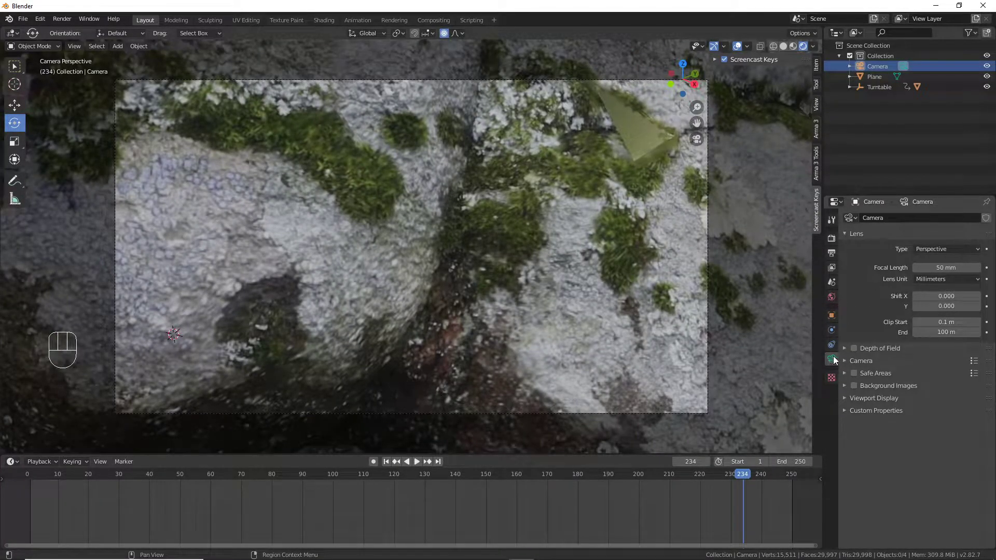
{"action": "left_click", "coordinate": [941, 280]}
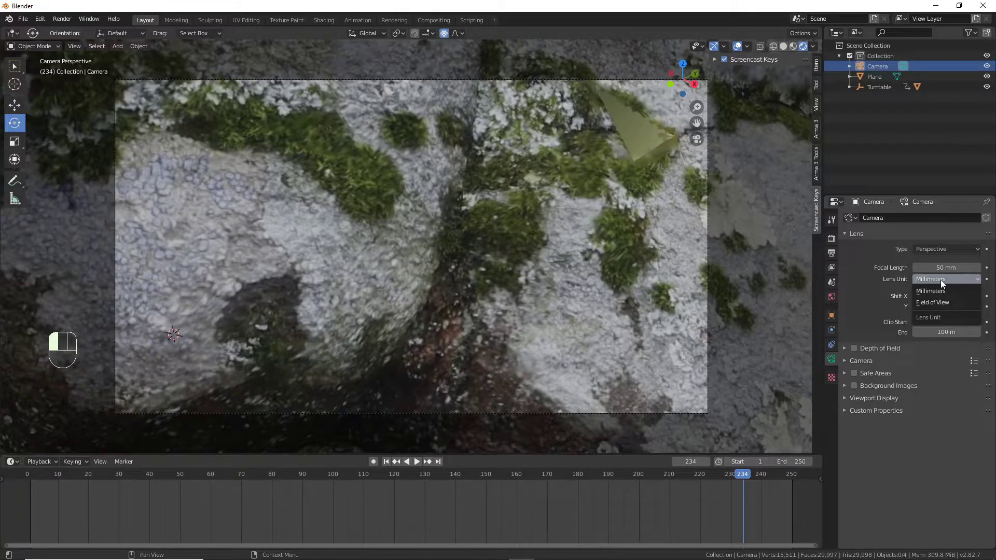
{"action": "left_click", "coordinate": [938, 303]}
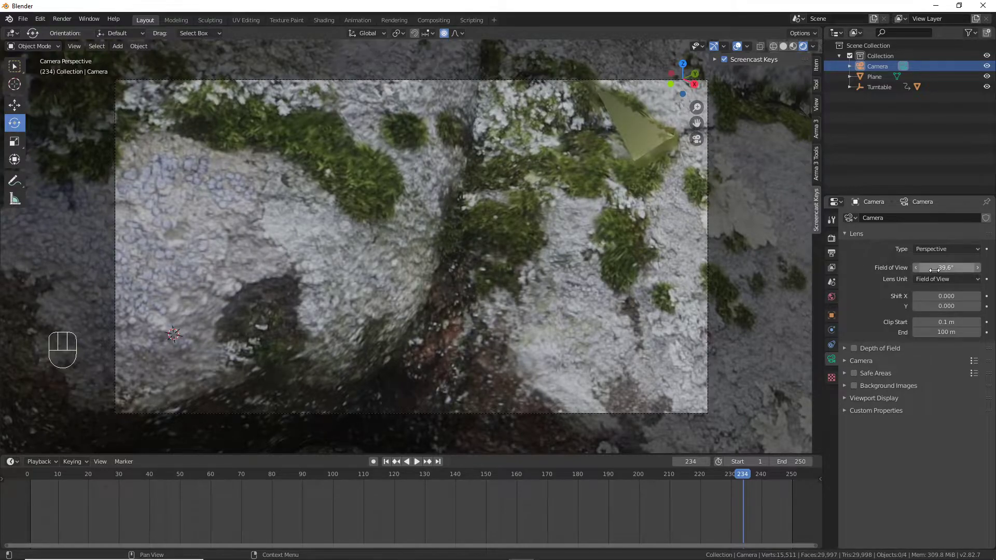
{"action": "left_click_drag", "start_coordinate": [934, 270], "coordinate": [934, 270]}
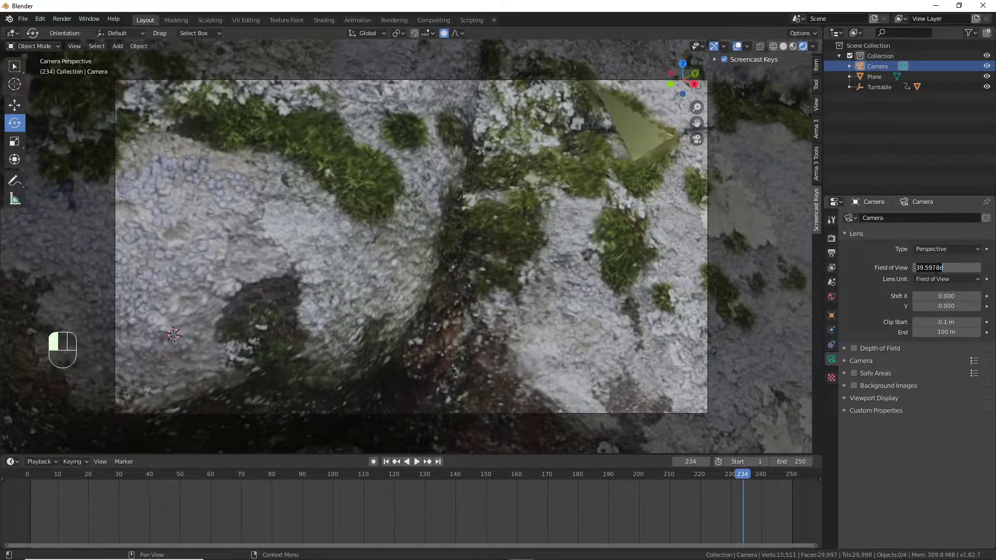
{"action": "key", "text": "Return"}
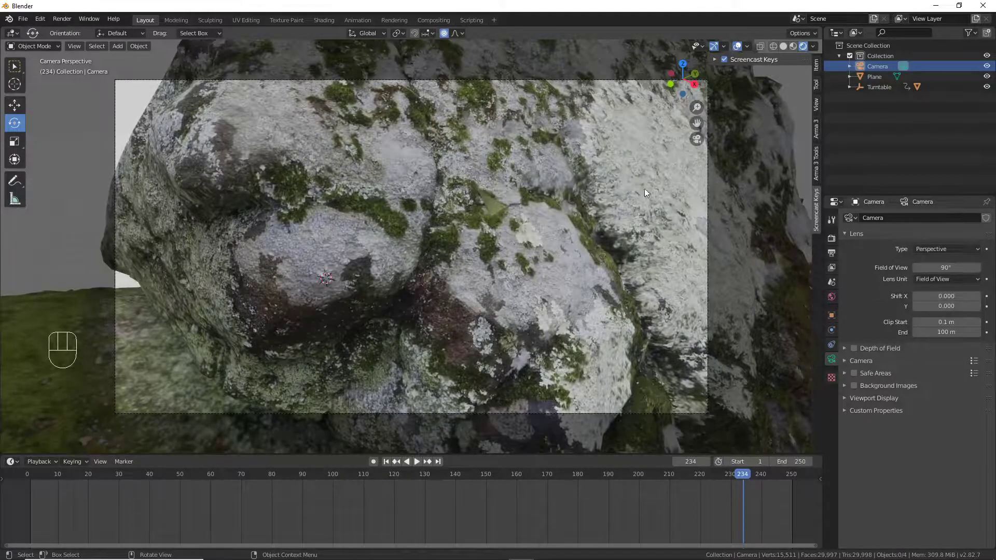
- Frame the rock by moving the camera to about X 19.059, Y -18.946, Z 23.758 m with an X rotation of 44.7°
{"action": "left_click", "coordinate": [833, 316]}
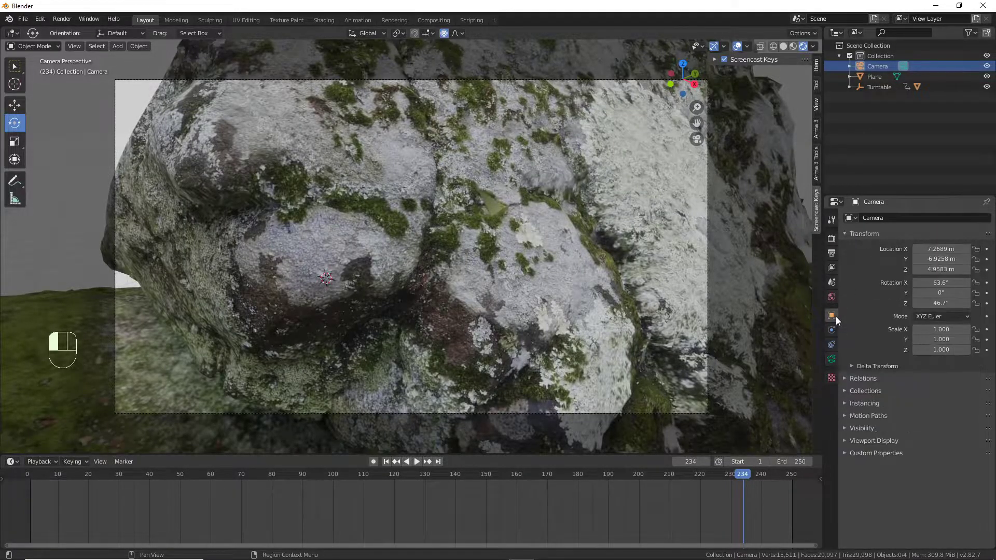
{"action": "mouse_move", "coordinate": [942, 249]}
{"action": "left_mouse_down"}
{"action": "mouse_move", "coordinate": [965, 253]}
{"action": "mouse_move", "coordinate": [942, 259]}
{"action": "mouse_move", "coordinate": [943, 270]}
{"action": "mouse_move", "coordinate": [968, 269]}
{"action": "mouse_move", "coordinate": [924, 259]}
{"action": "mouse_move", "coordinate": [959, 249]}
{"action": "mouse_move", "coordinate": [961, 269]}
{"action": "mouse_move", "coordinate": [986, 270]}
{"action": "mouse_move", "coordinate": [921, 282]}
{"action": "mouse_move", "coordinate": [930, 269]}
{"action": "mouse_move", "coordinate": [949, 270]}
{"action": "mouse_move", "coordinate": [924, 249]}
{"action": "mouse_move", "coordinate": [955, 249]}
{"action": "mouse_move", "coordinate": [943, 264]}
{"action": "left_mouse_up"}
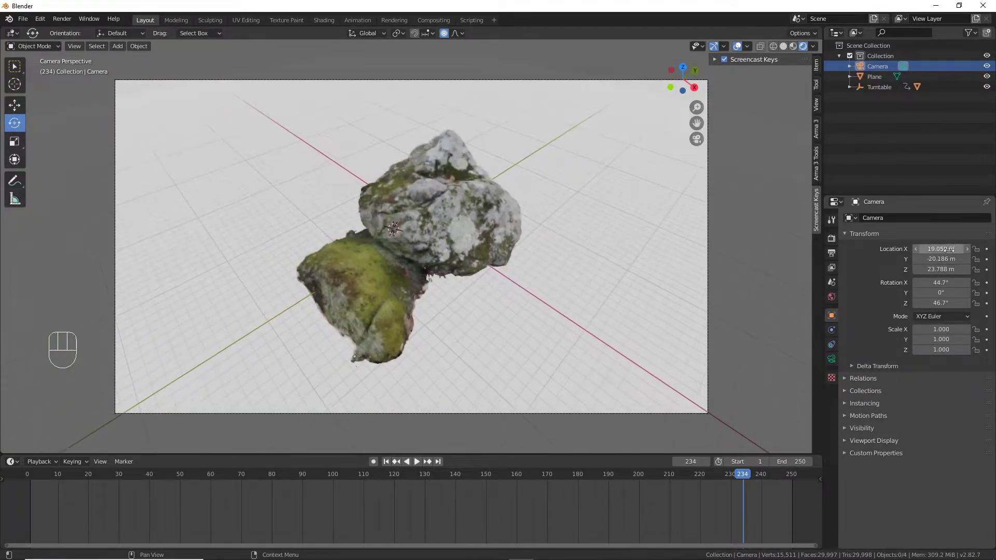
{"action": "left_click_drag", "start_coordinate": [935, 273], "coordinate": [963, 261]}
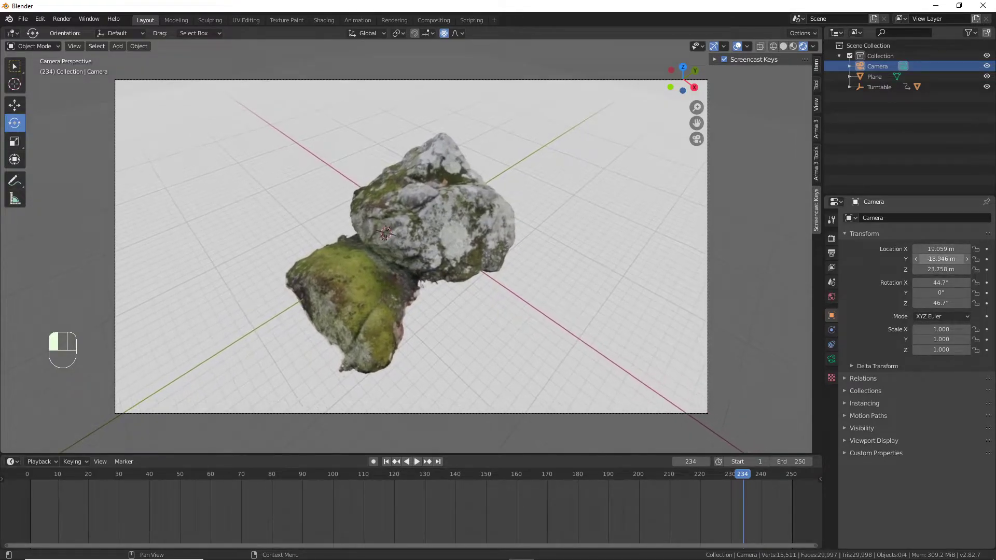
- Narrow the camera's field of view to about 76° and adjust its location to about Y -18.976 m and Z 23.178 m
{"action": "left_click", "coordinate": [832, 360]}
{"action": "left_click_drag", "start_coordinate": [946, 268], "coordinate": [926, 268]}
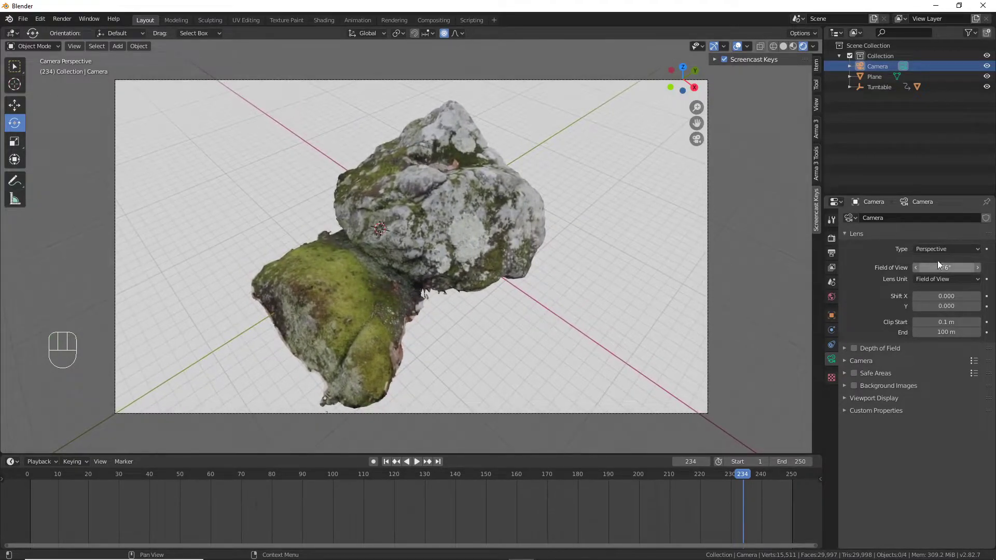
{"action": "left_click", "coordinate": [832, 315]}
{"action": "left_click_drag", "start_coordinate": [941, 259], "coordinate": [917, 269]}
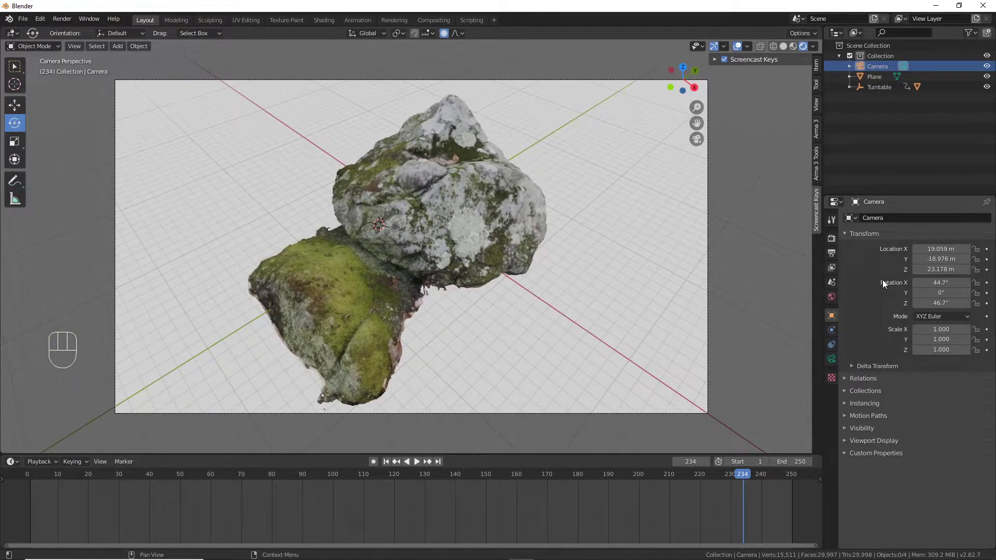
{"action": "left_click", "coordinate": [832, 296]}
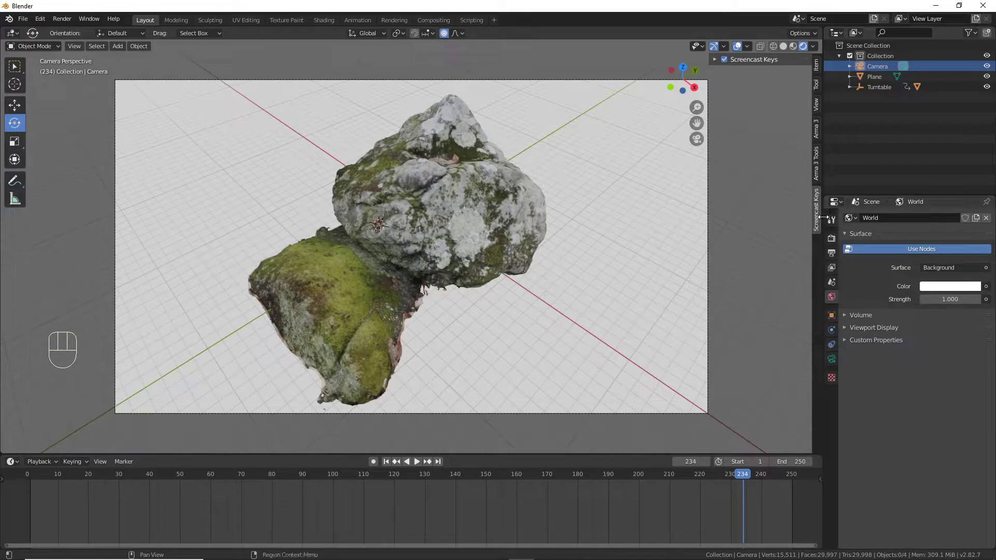
- Play the animation from the start and narrow the camera's field of view to 71.5°
{"action": "left_click_drag", "start_coordinate": [749, 477], "coordinate": [26, 402]}
{"action": "key", "text": "space"}
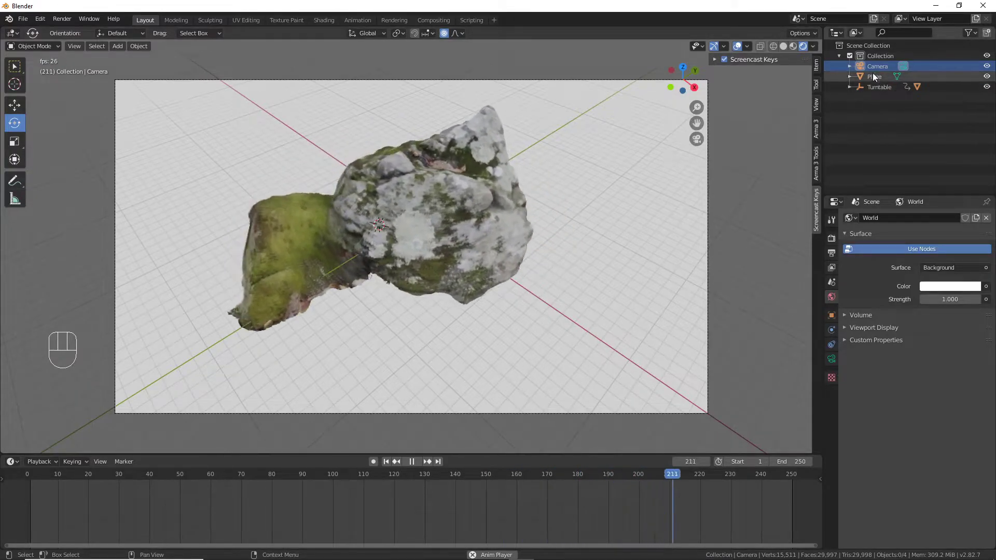
{"action": "left_click", "coordinate": [832, 360]}
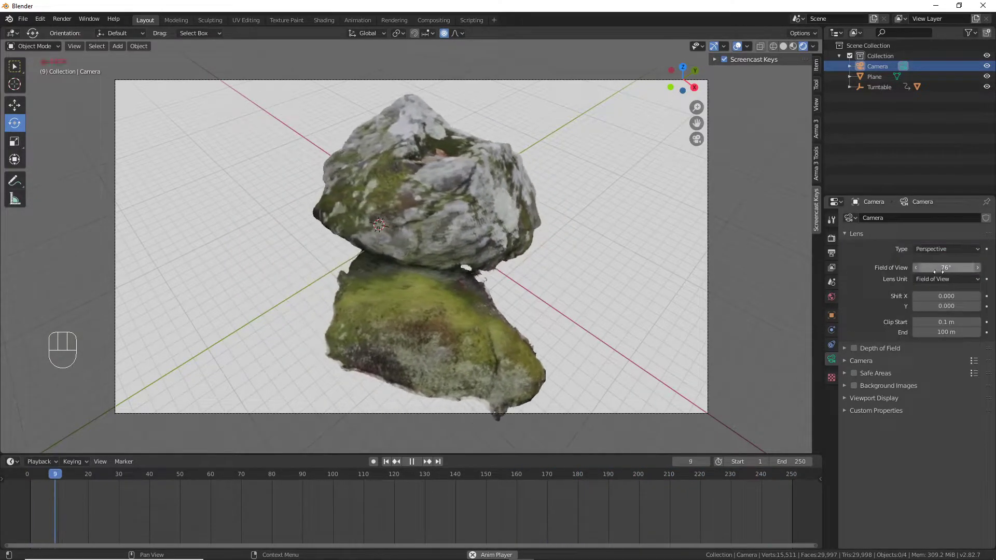
{"action": "left_click_drag", "start_coordinate": [946, 267], "coordinate": [913, 267]}
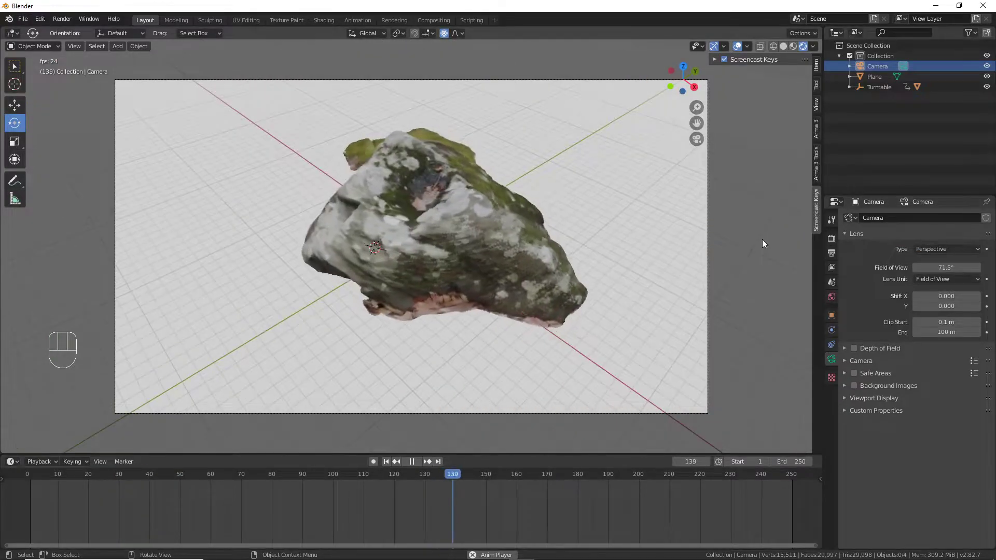
- Reframe the camera during playback to about X 21.189, Y -19.956, Z 24.798 m, with rotations of 48.2°, -0.8° and 47.1°
{"action": "left_click", "coordinate": [832, 315]}
{"action": "left_click_drag", "start_coordinate": [941, 249], "coordinate": [898, 249]}
{"action": "mouse_move", "coordinate": [942, 259]}
{"action": "left_mouse_down"}
{"action": "mouse_move", "coordinate": [883, 259]}
{"action": "mouse_move", "coordinate": [940, 270]}
{"action": "left_mouse_up"}
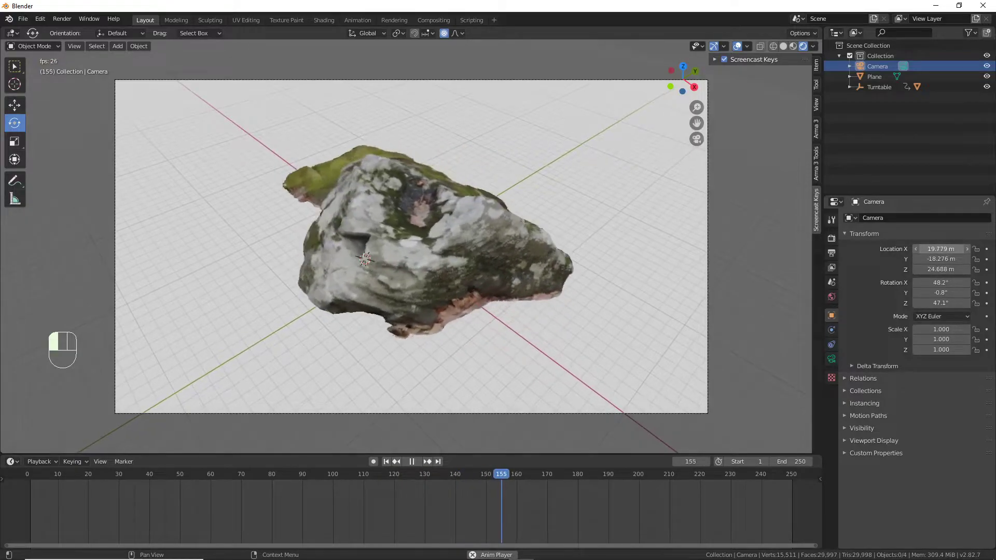
{"action": "mouse_move", "coordinate": [926, 258]}
{"action": "left_mouse_down"}
{"action": "mouse_move", "coordinate": [908, 259]}
{"action": "mouse_move", "coordinate": [939, 270]}
{"action": "left_mouse_up"}
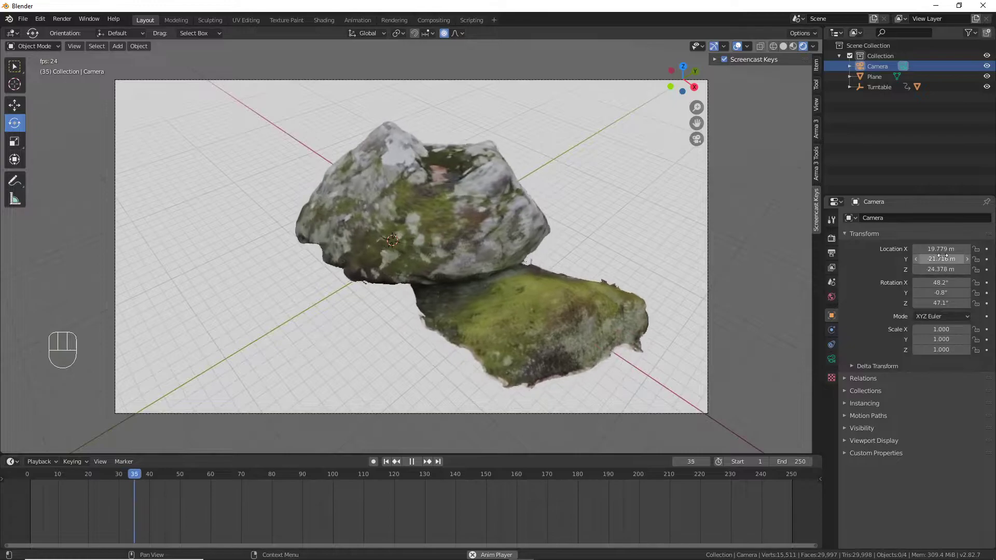
{"action": "left_click_drag", "start_coordinate": [939, 269], "coordinate": [970, 259]}
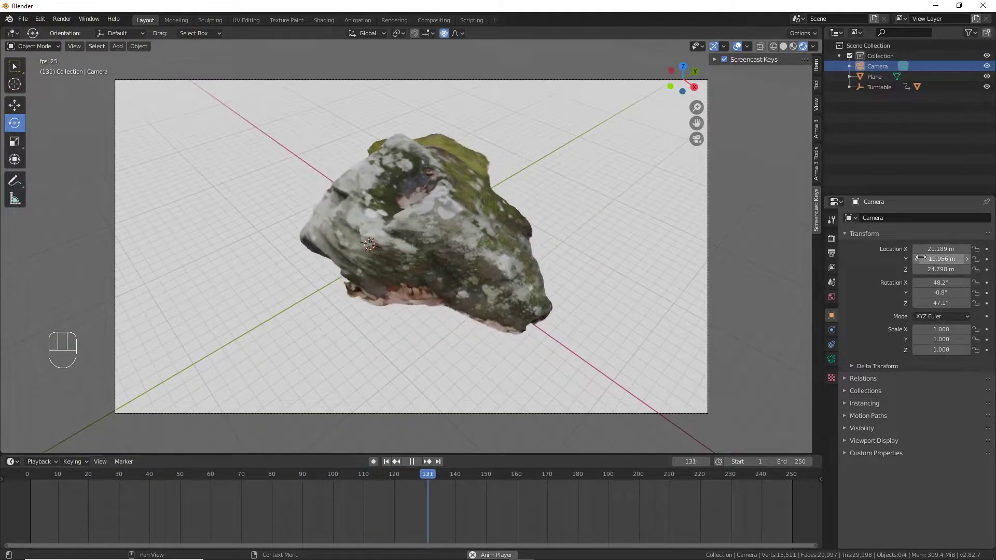
{"action": "left_click", "coordinate": [864, 94]}
{"action": "left_click", "coordinate": [872, 76]}
{"action": "left_click", "coordinate": [876, 65]}
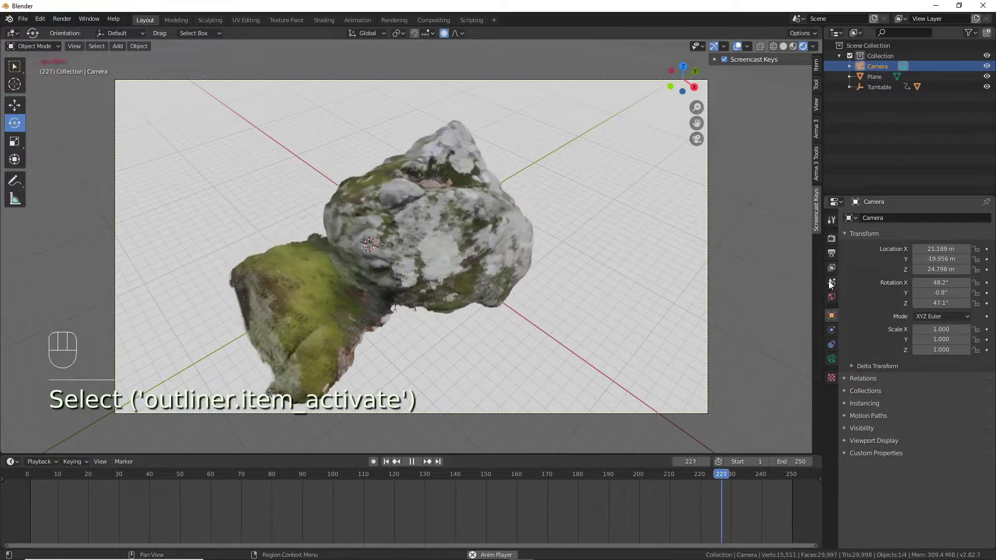
{"action": "left_click", "coordinate": [835, 245]}
{"action": "left_click", "coordinate": [832, 254]}
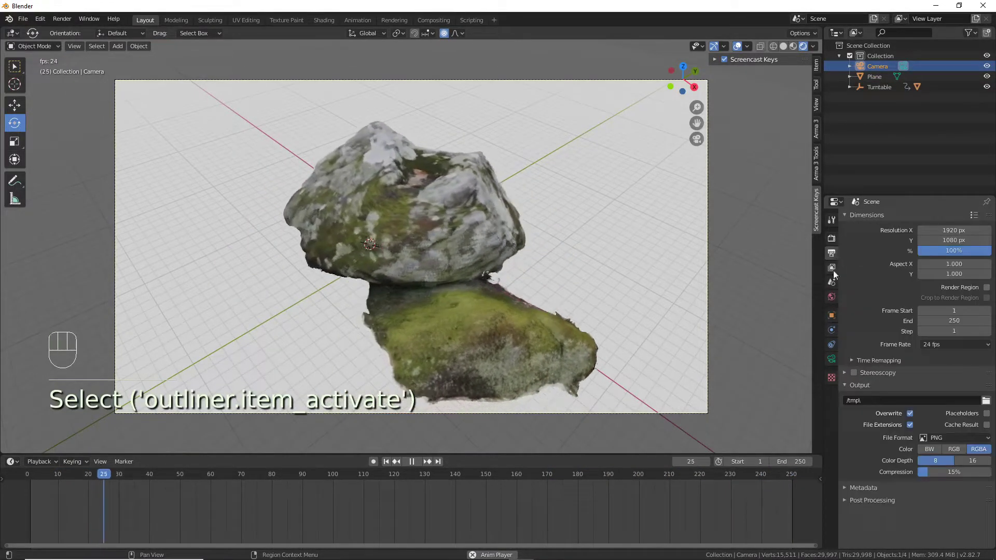
{"action": "left_click", "coordinate": [832, 284]}
- Try raising the camera's lens clip start distance to 73.1 m
{"action": "left_click", "coordinate": [833, 358]}
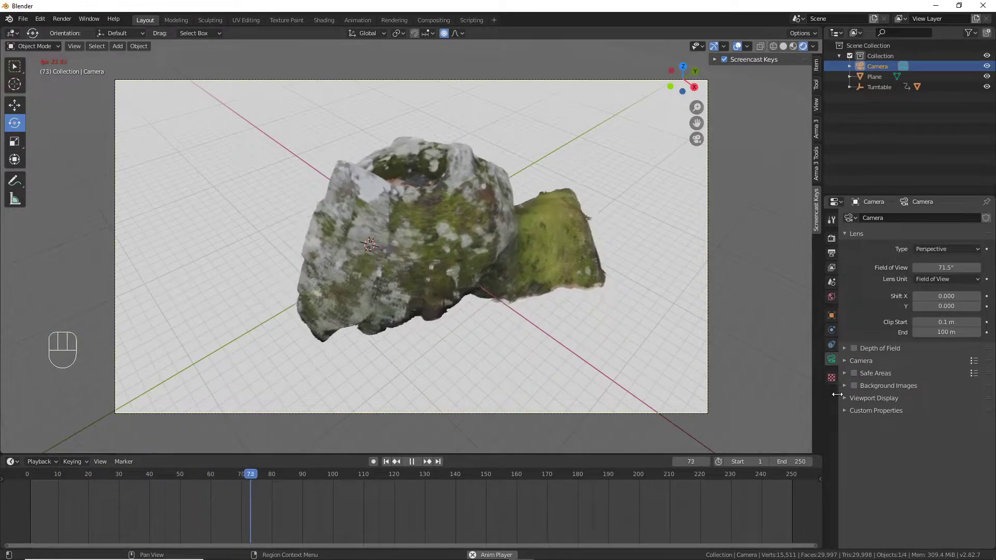
{"action": "left_click_drag", "start_coordinate": [966, 322], "coordinate": [994, 322]}
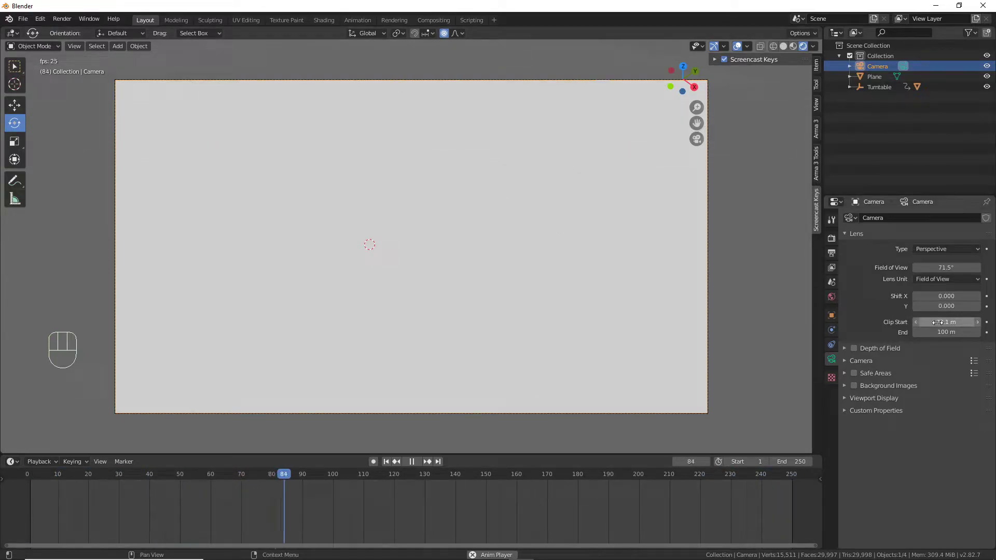
{"action": "key", "text": "space"}
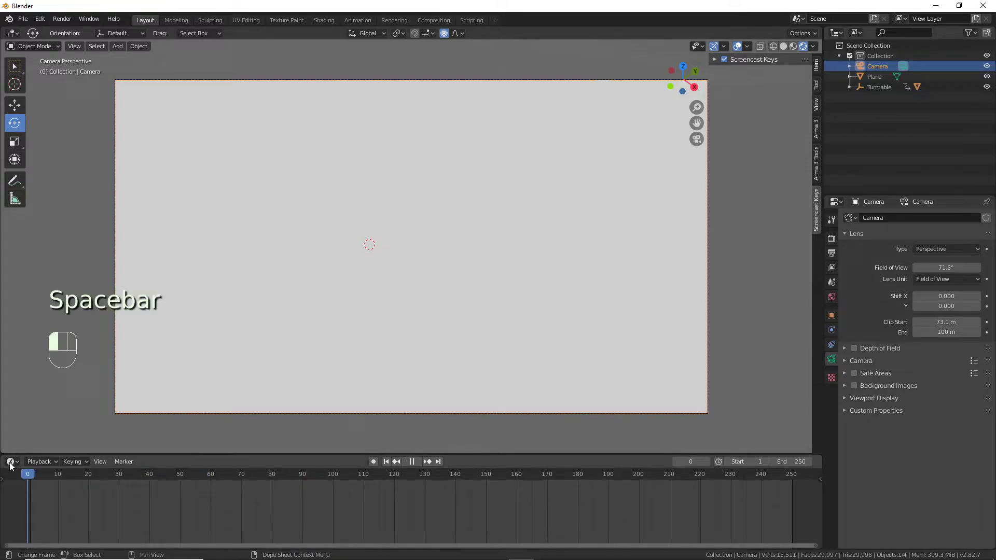
- Keyframe the camera's clip start at 73.1 m on frame 0 and at 0.001 m on frame 60
{"action": "right_click", "coordinate": [938, 322]}
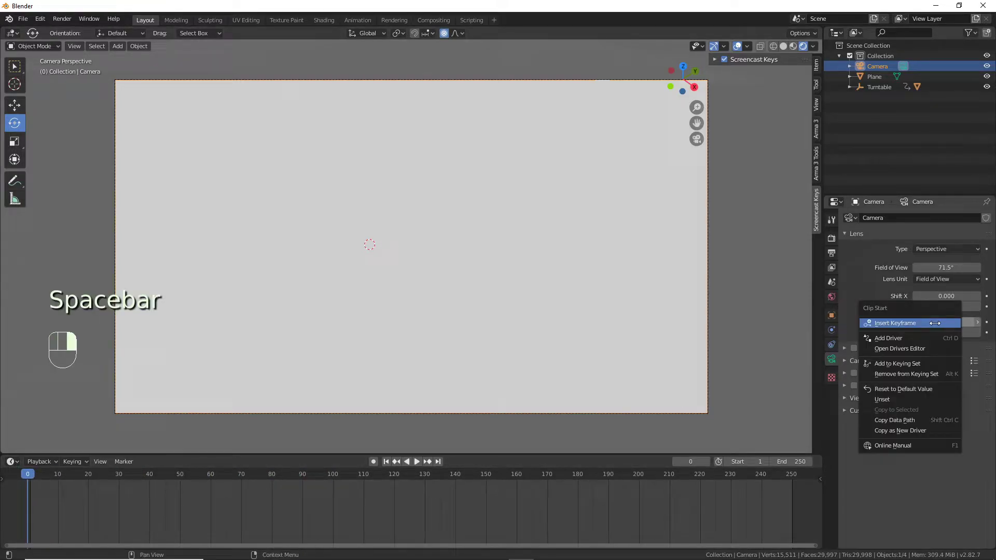
{"action": "left_click", "coordinate": [935, 324]}
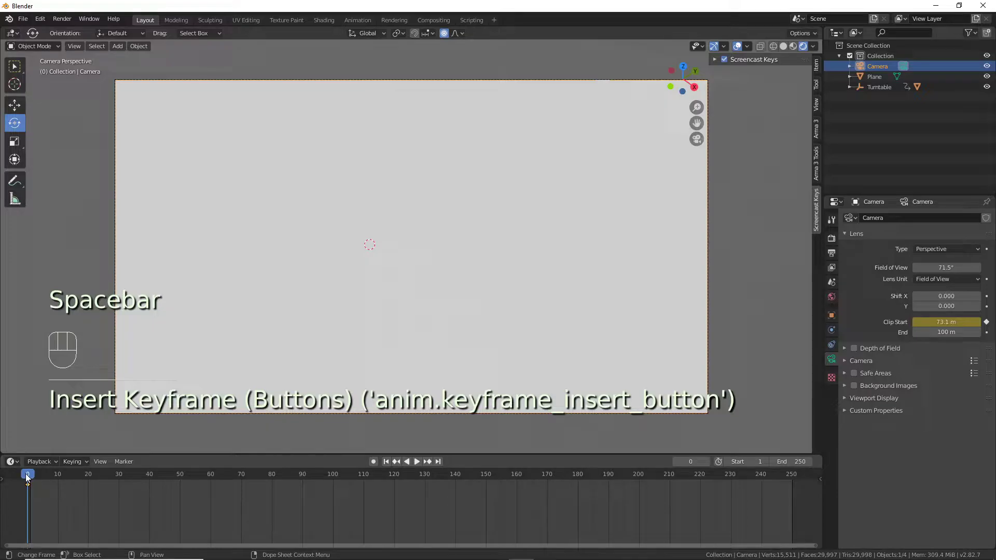
{"action": "left_click_drag", "start_coordinate": [28, 477], "coordinate": [35, 480]}
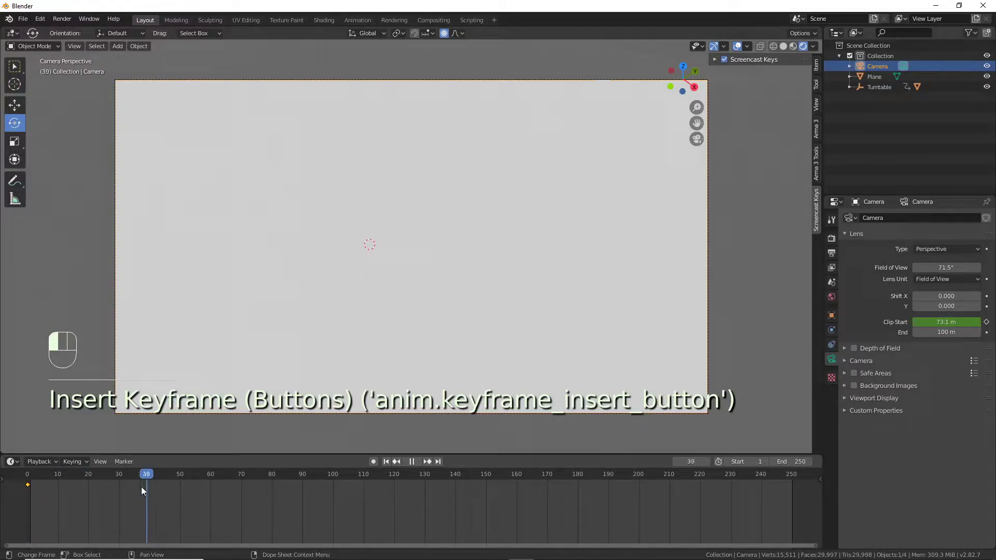
{"action": "left_click_drag", "start_coordinate": [173, 484], "coordinate": [213, 484]}
{"action": "left_click_drag", "start_coordinate": [953, 322], "coordinate": [939, 322]}
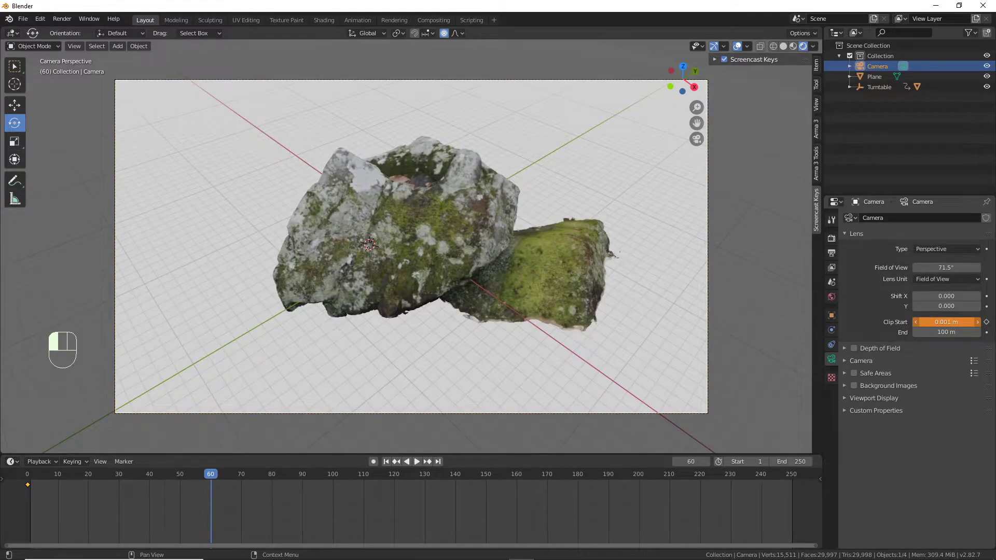
{"action": "right_click", "coordinate": [959, 323]}
{"action": "left_click", "coordinate": [955, 318]}
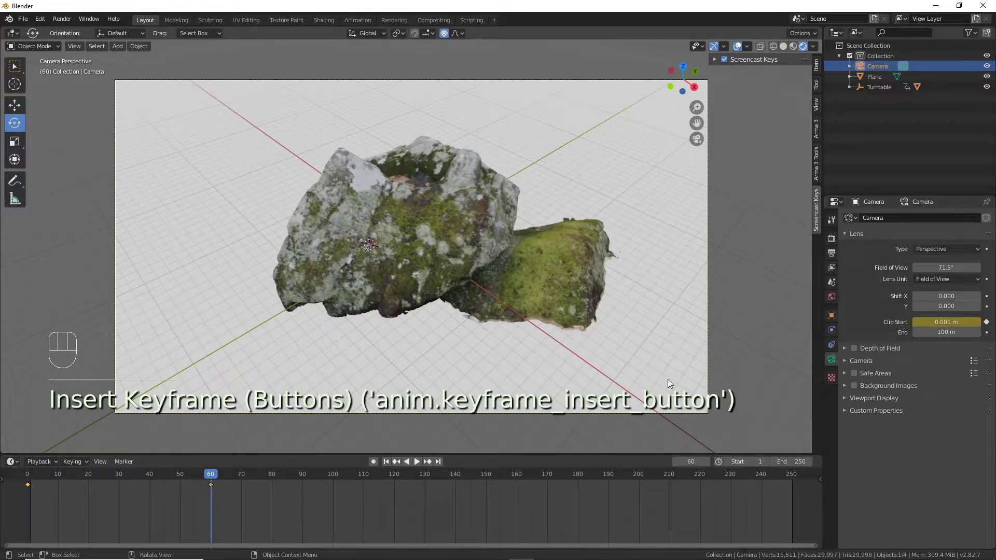
- Play the animation from the beginning to preview the rock's reveal by the clip start keyframes
{"action": "left_click_drag", "start_coordinate": [203, 476], "coordinate": [47, 486]}
{"action": "key", "text": "space"}
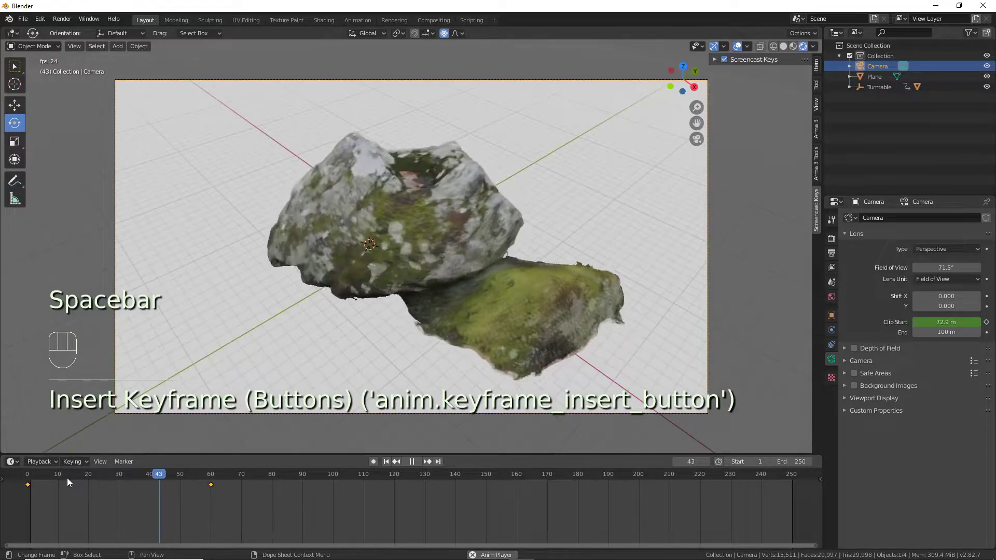
{"action": "key", "text": "space"}
- Set both clip start keyframes to Linear interpolation in the Dope Sheet, and return to the Timeline editor
{"action": "left_click", "coordinate": [11, 461]}
{"action": "left_click", "coordinate": [11, 461]}
{"action": "left_click", "coordinate": [11, 462]}
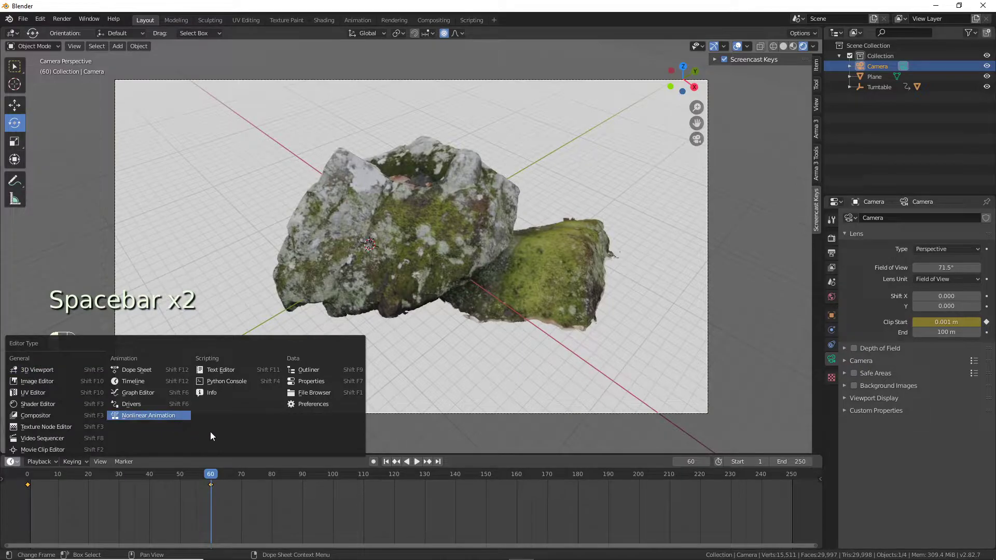
{"action": "left_click", "coordinate": [155, 369]}
{"action": "left_click_drag", "start_coordinate": [224, 488], "coordinate": [15, 481]}
{"action": "right_click", "coordinate": [211, 484]}
{"action": "mouse_move", "coordinate": [211, 484]}
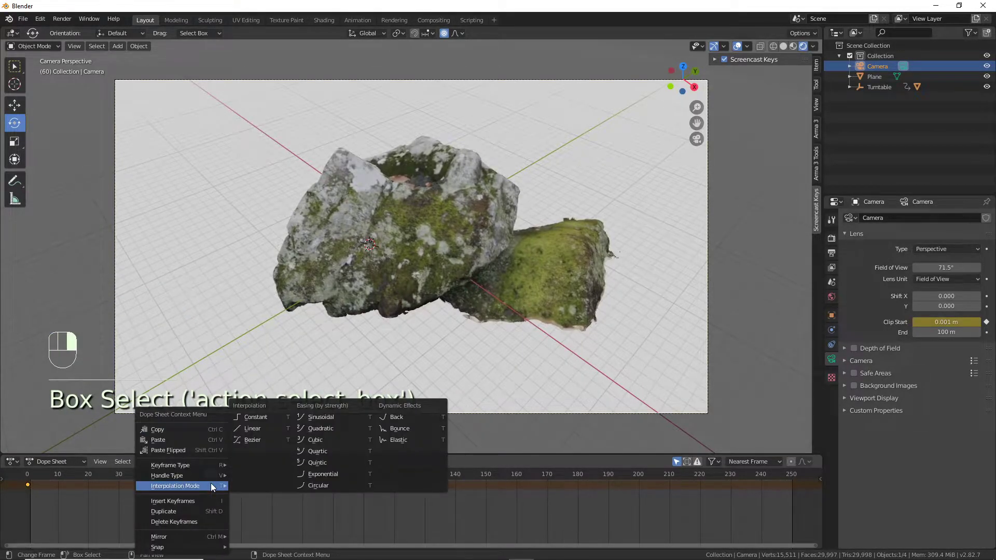
{"action": "left_click", "coordinate": [262, 434]}
{"action": "left_click", "coordinate": [210, 512]}
{"action": "left_click", "coordinate": [11, 461]}
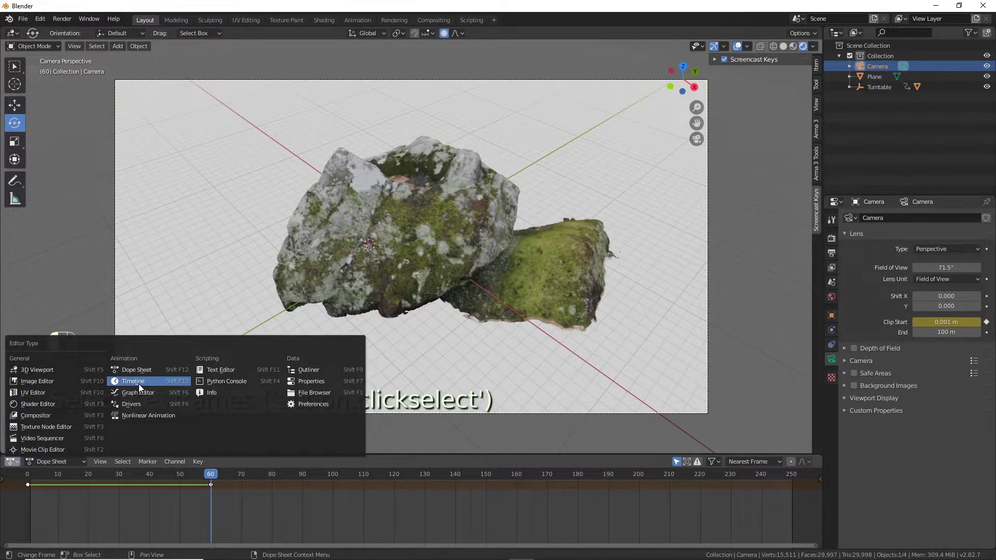
{"action": "left_click", "coordinate": [138, 384]}
- Replay the opening frames to check the linear clip start reveal
{"action": "left_click", "coordinate": [31, 473]}
{"action": "key", "text": "space"}
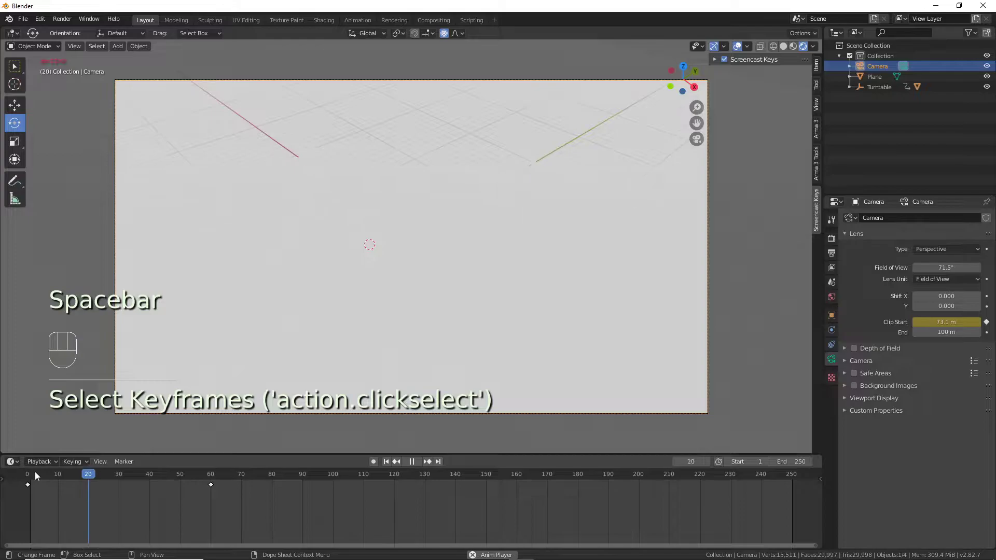
{"action": "key", "text": "space"}
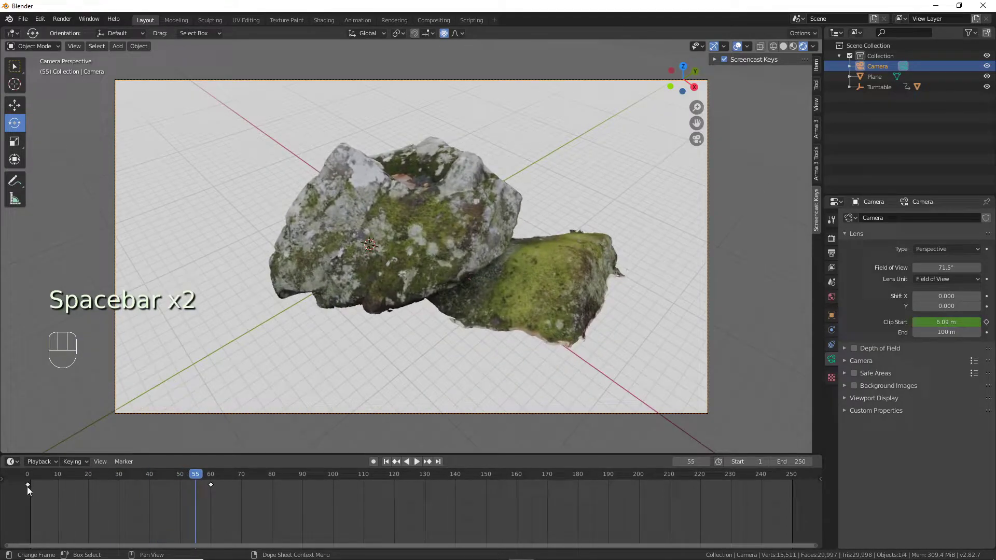
- Try lowering the camera's clip start on frame 0 to 48.9 m without keying it, and test the playback
{"action": "left_click", "coordinate": [27, 487]}
{"action": "left_click", "coordinate": [29, 482]}
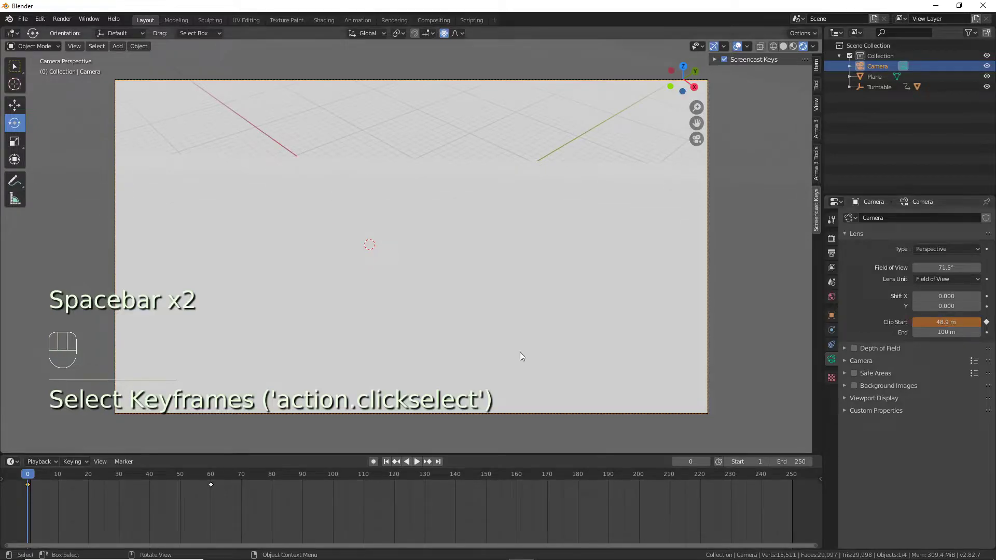
{"action": "key", "text": "space"}
{"action": "key", "text": "space"}
{"action": "left_click", "coordinate": [27, 480]}
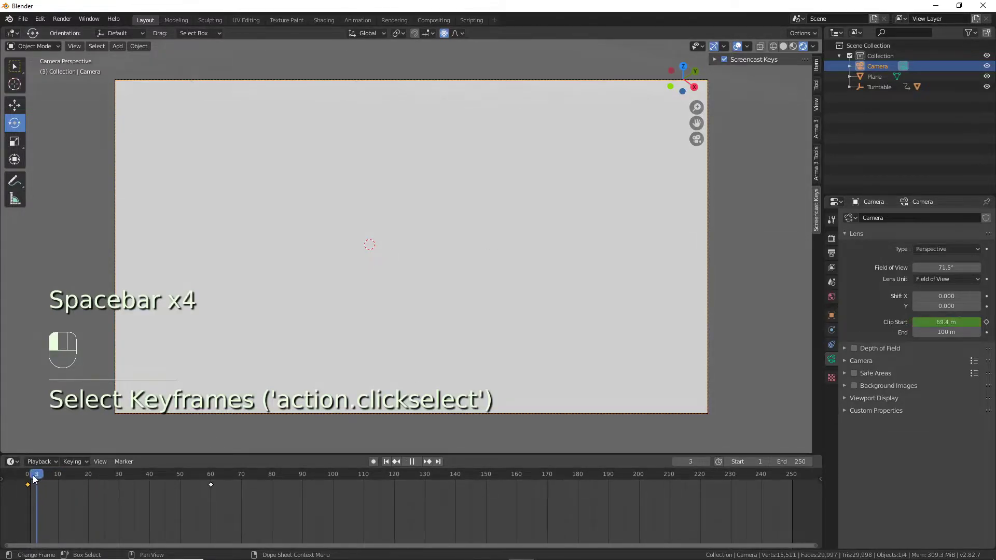
- Lower the camera's clip start on frame 0 to 46.1 m and replace its keyframe with that value
{"action": "left_click_drag", "start_coordinate": [947, 322], "coordinate": [908, 322]}
{"action": "right_click", "coordinate": [949, 322]}
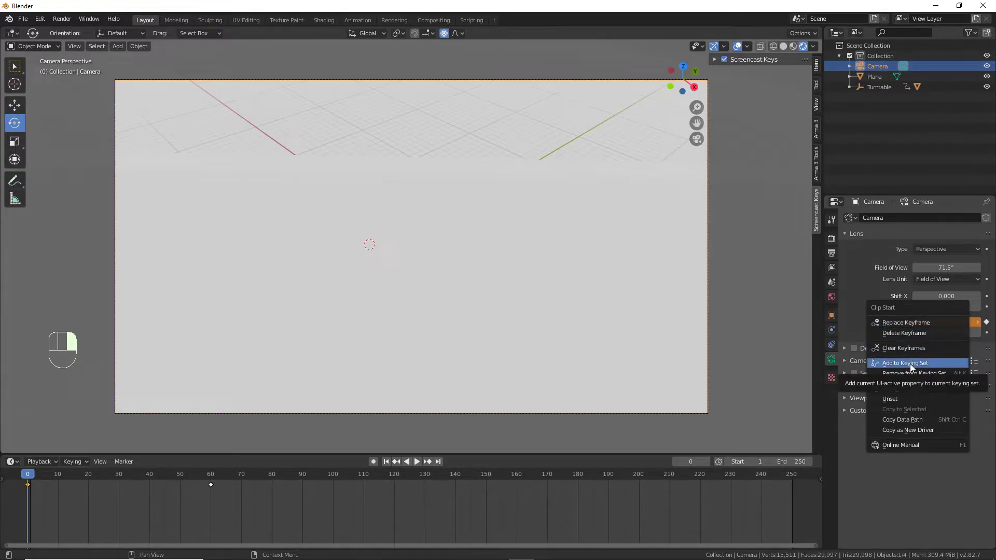
{"action": "key", "text": "Delete"}
- Play through the reveal and replace the clip start keyframe on frame 60 with 20.1 m
{"action": "key", "text": "space"}
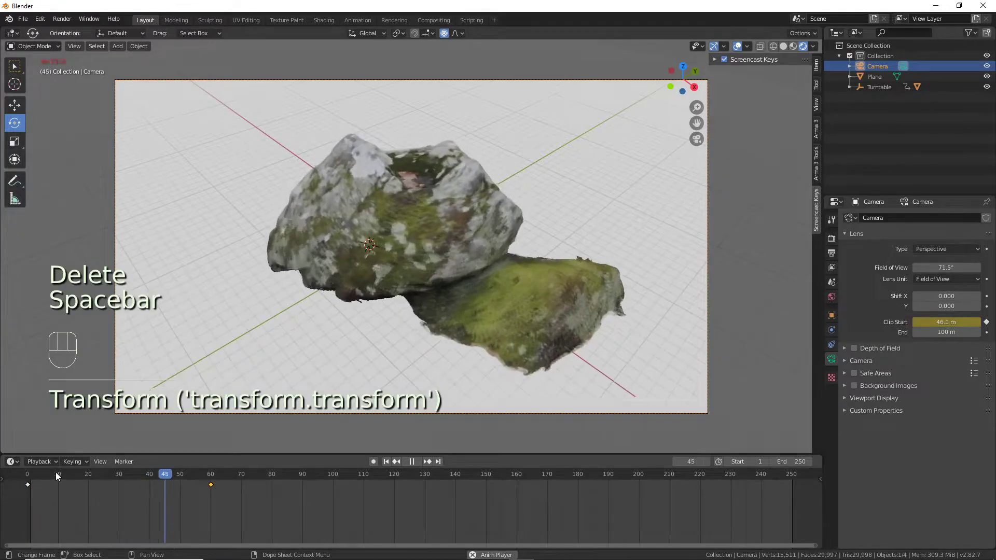
{"action": "key", "text": "space"}
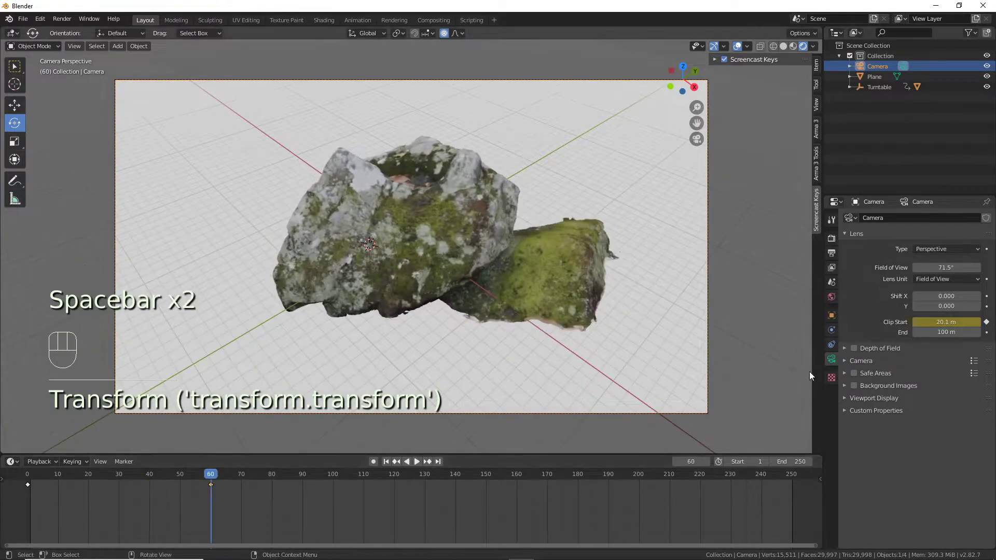
{"action": "right_click", "coordinate": [948, 323]}
{"action": "left_click", "coordinate": [912, 369]}
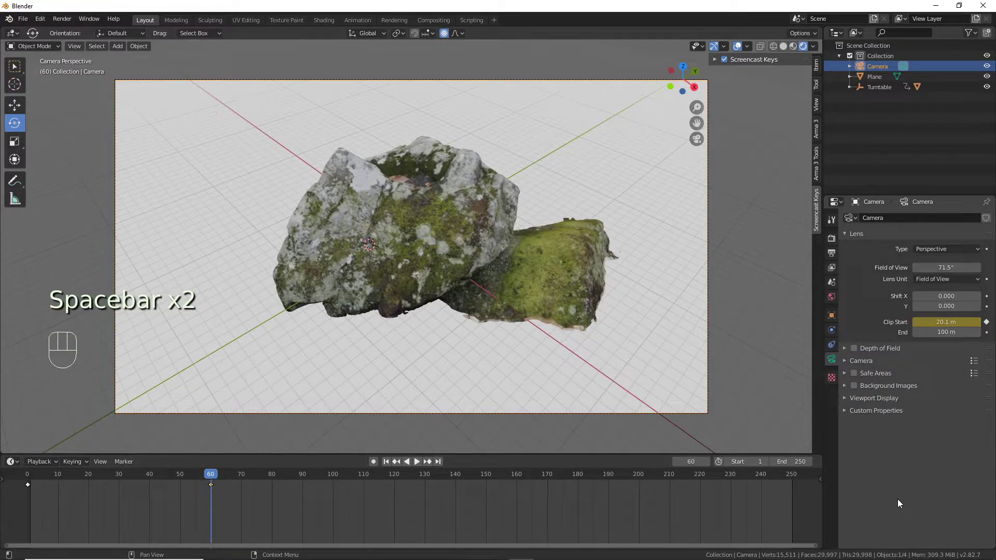
- Try fine-tuning the camera's clip start near the beginning of the animation, undoing the first adjustment
{"action": "left_click_drag", "start_coordinate": [210, 474], "coordinate": [49, 475]}
{"action": "left_click_drag", "start_coordinate": [948, 322], "coordinate": [934, 321]}
{"action": "key", "text": "ctrl+z"}
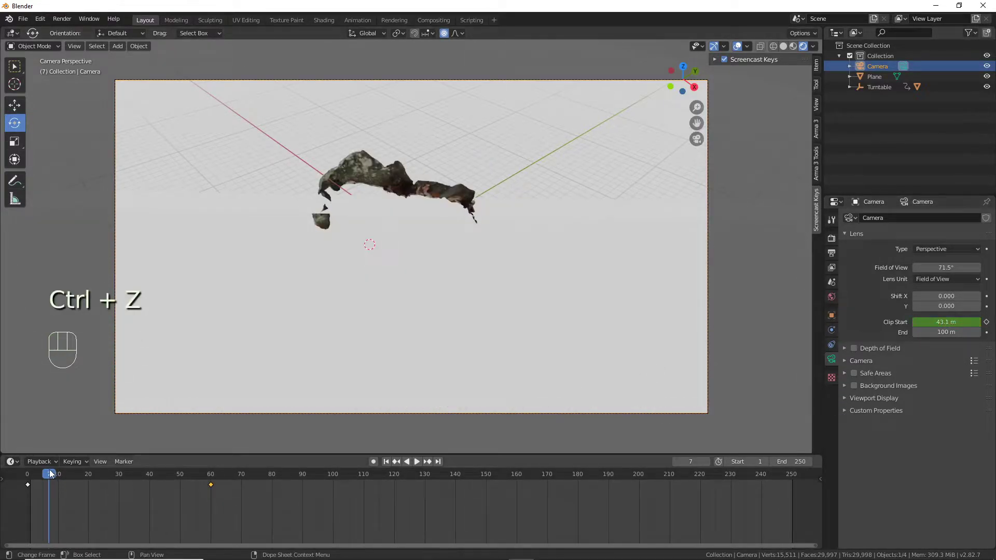
{"action": "left_click", "coordinate": [26, 477]}
{"action": "left_click", "coordinate": [27, 484]}
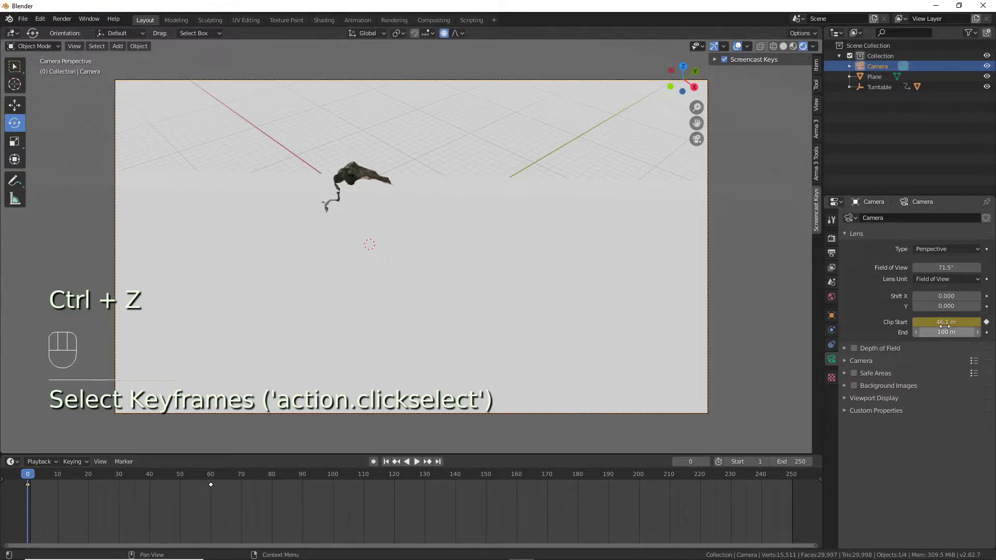
{"action": "left_click_drag", "start_coordinate": [956, 325], "coordinate": [960, 325]}
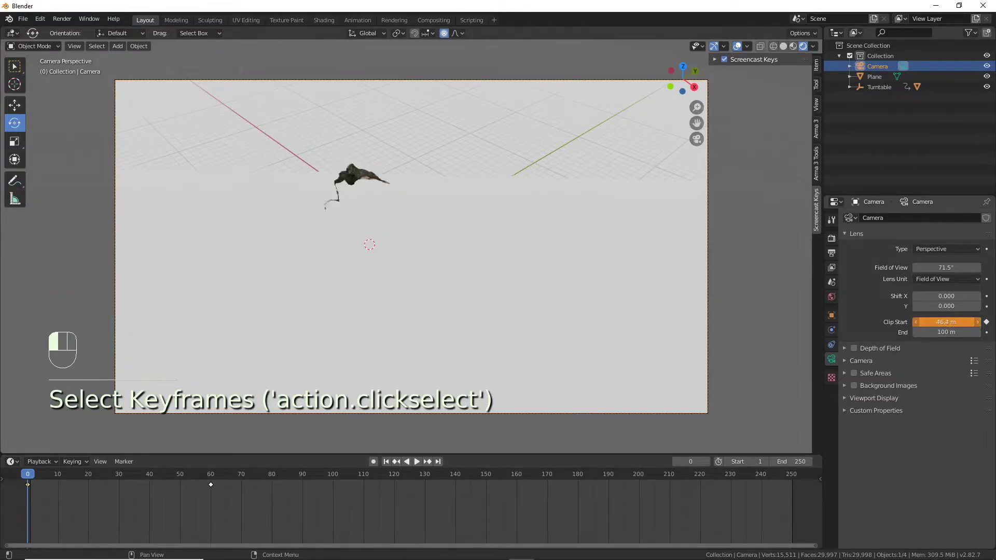
- Keyframe the camera's clip start at 0.001 m on frame 61, directly after the frame 60 keyframe
{"action": "left_click_drag", "start_coordinate": [36, 477], "coordinate": [211, 496]}
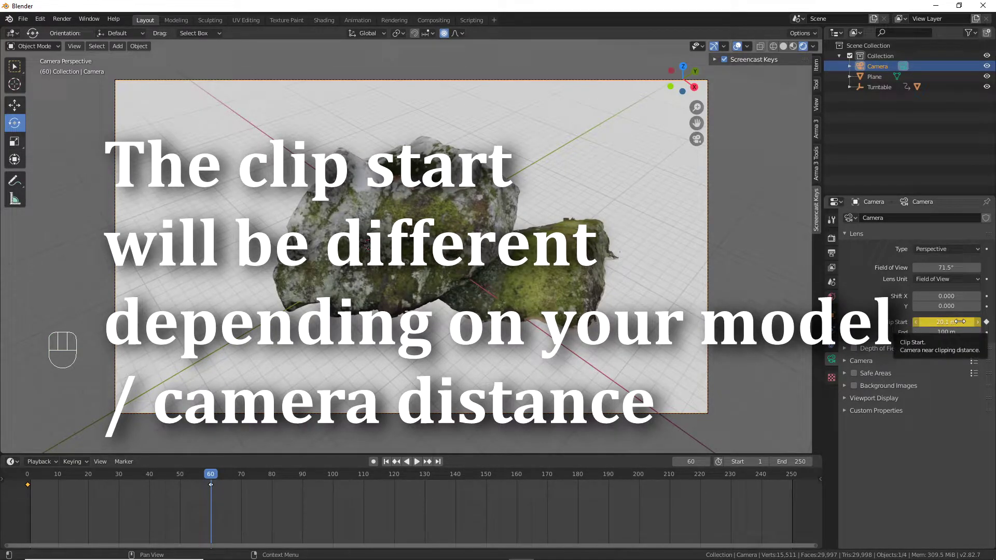
{"action": "key", "text": "space"}
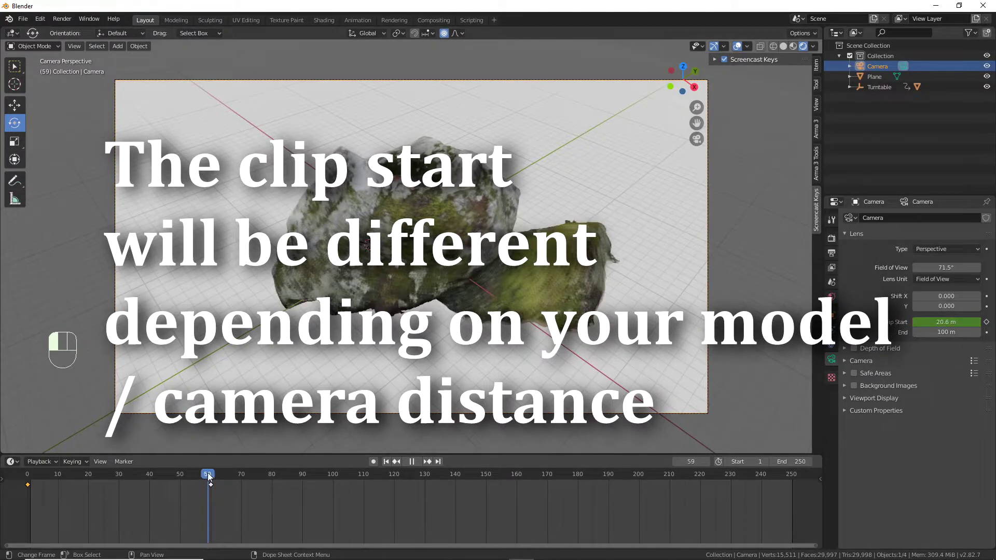
{"action": "left_click_drag", "start_coordinate": [212, 477], "coordinate": [214, 478]}
{"action": "left_click_drag", "start_coordinate": [940, 323], "coordinate": [877, 323]}
{"action": "right_click", "coordinate": [940, 323]}
{"action": "left_click", "coordinate": [856, 326]}
- Play the animation from frame 0 past the last clip start keyframe to check the full reveal
{"action": "left_click_drag", "start_coordinate": [212, 477], "coordinate": [24, 494]}
{"action": "key", "text": "space"}
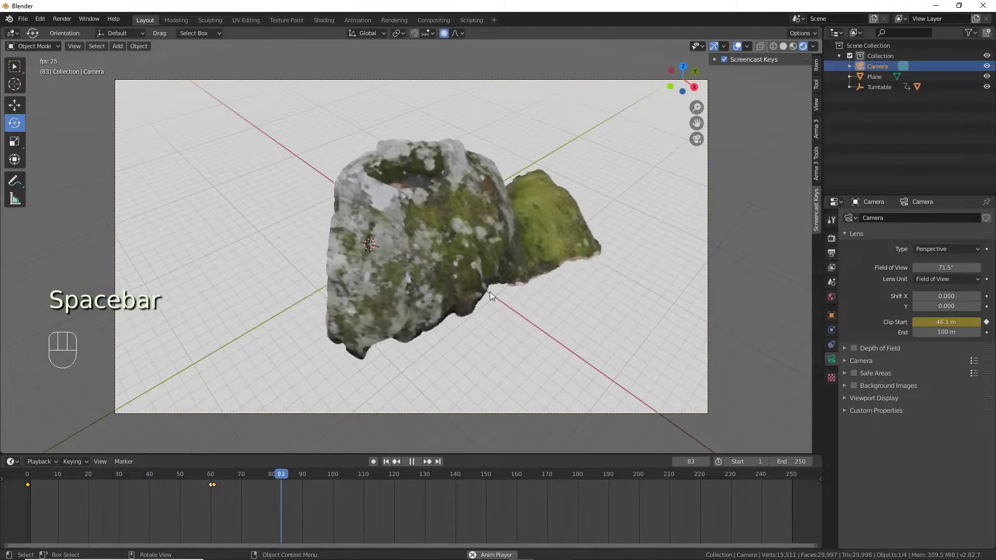
{"action": "key", "text": "space"}
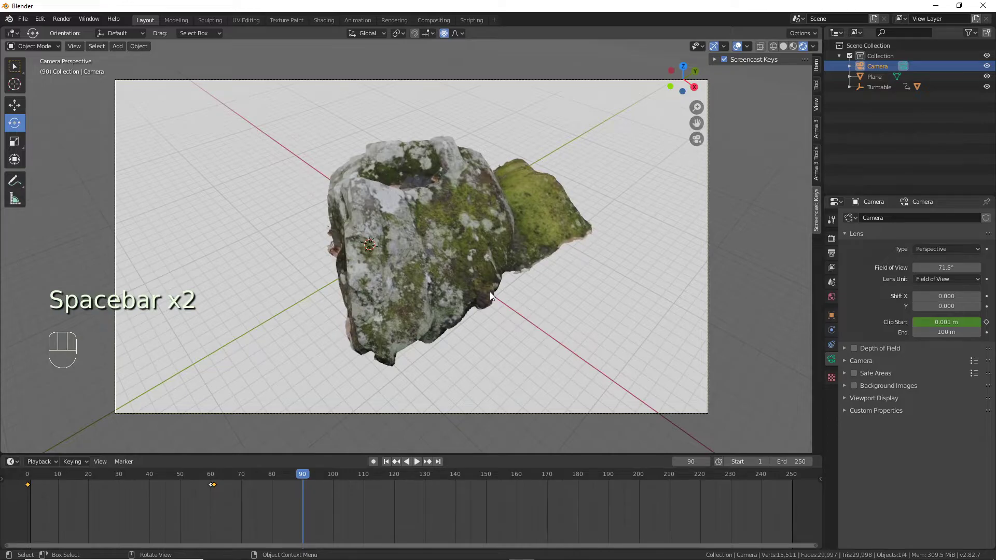
- Review the render output's resolution width, height and percentage scale, keeping the existing values
{"action": "left_click", "coordinate": [832, 239]}
{"action": "left_click", "coordinate": [834, 254]}
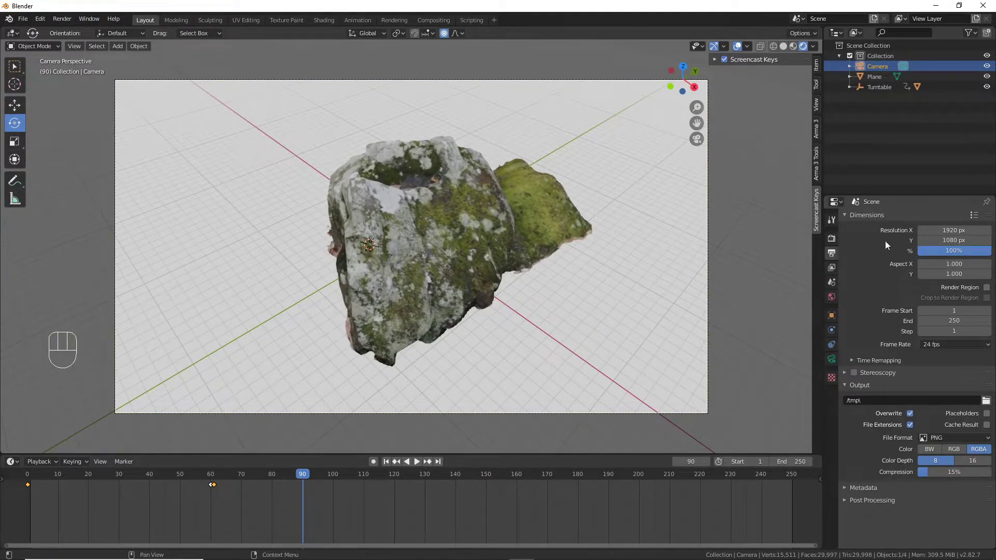
{"action": "left_click", "coordinate": [937, 230]}
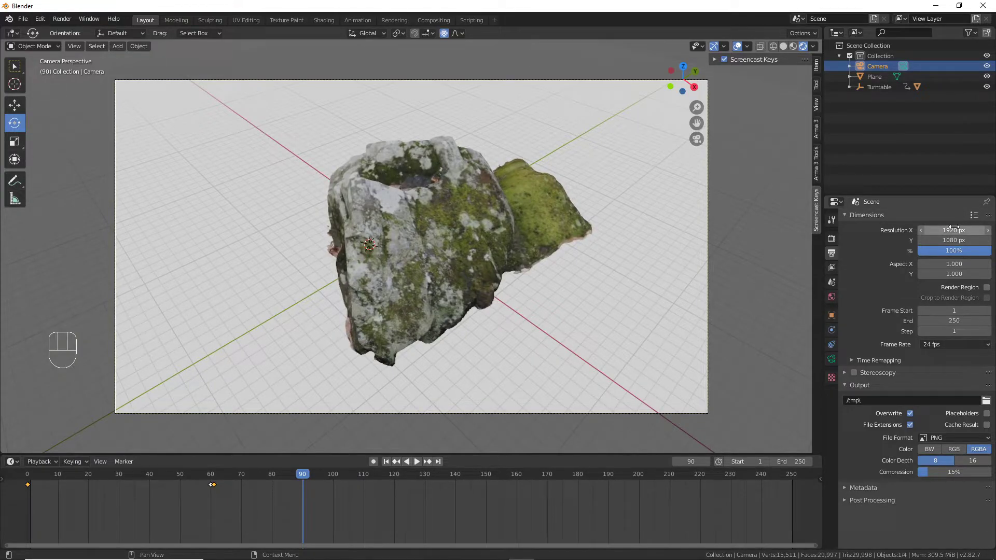
{"action": "left_click", "coordinate": [750, 199]}
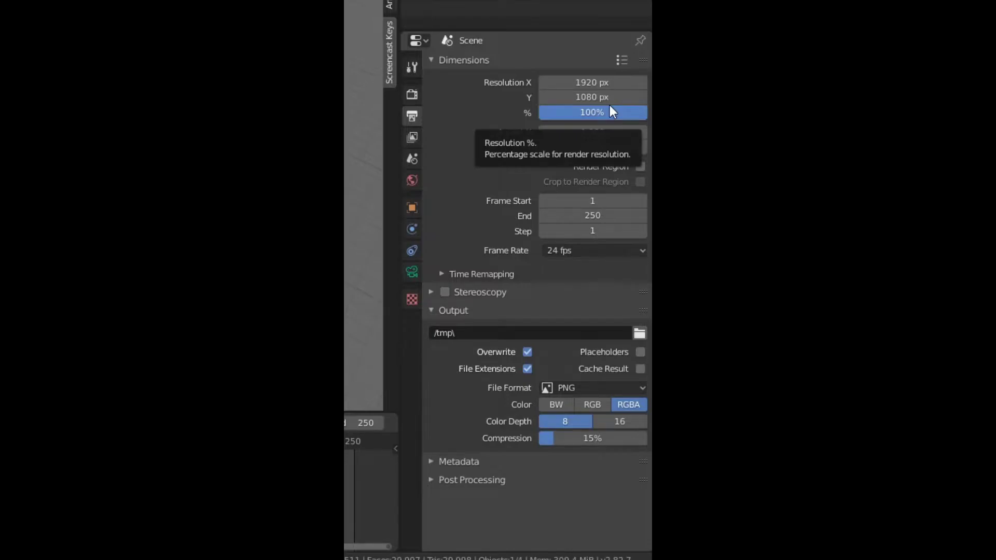
{"action": "left_click", "coordinate": [610, 114]}
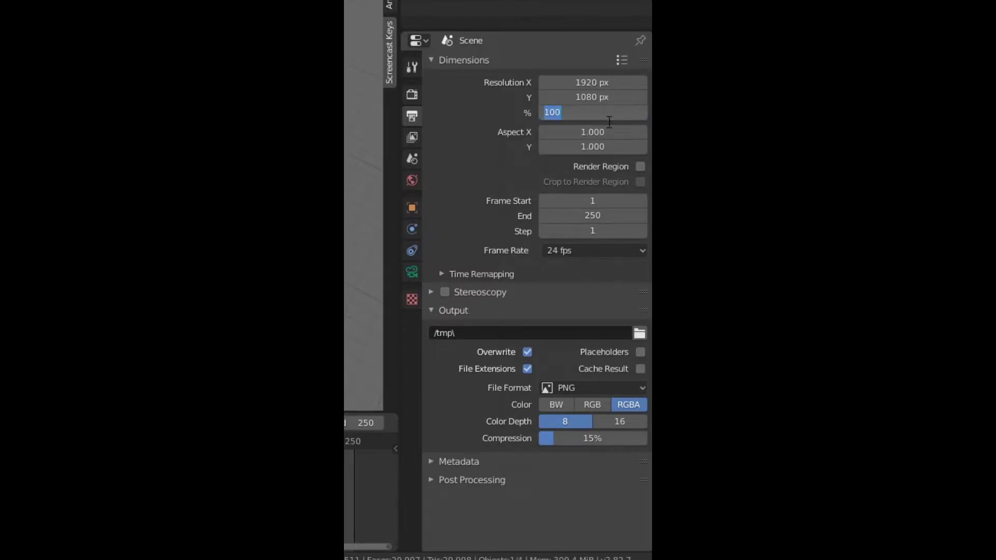
{"action": "key", "text": "Return"}
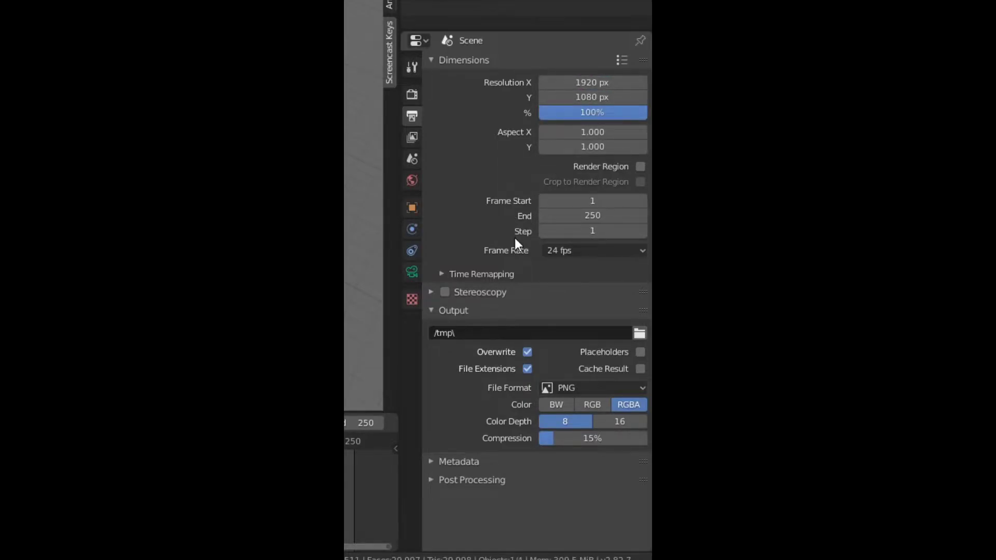
- Set the output frame rate to 30 fps
{"action": "left_click", "coordinate": [578, 256]}
{"action": "left_click", "coordinate": [594, 251]}
{"action": "left_click", "coordinate": [598, 328]}
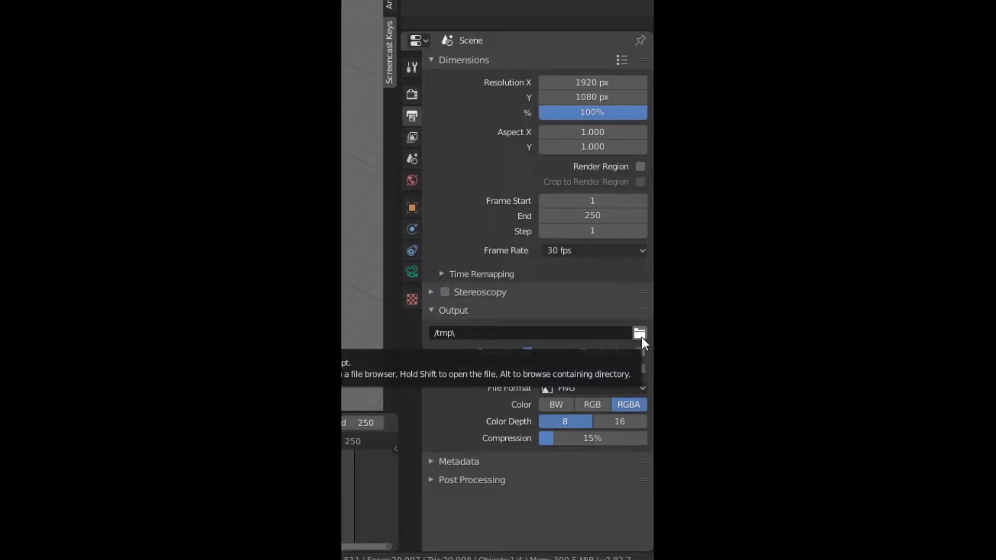
- Browse for the render output path and create a folder named Rock Animation inside Small Mossy Rock (High Detail)
{"action": "left_click", "coordinate": [643, 335]}
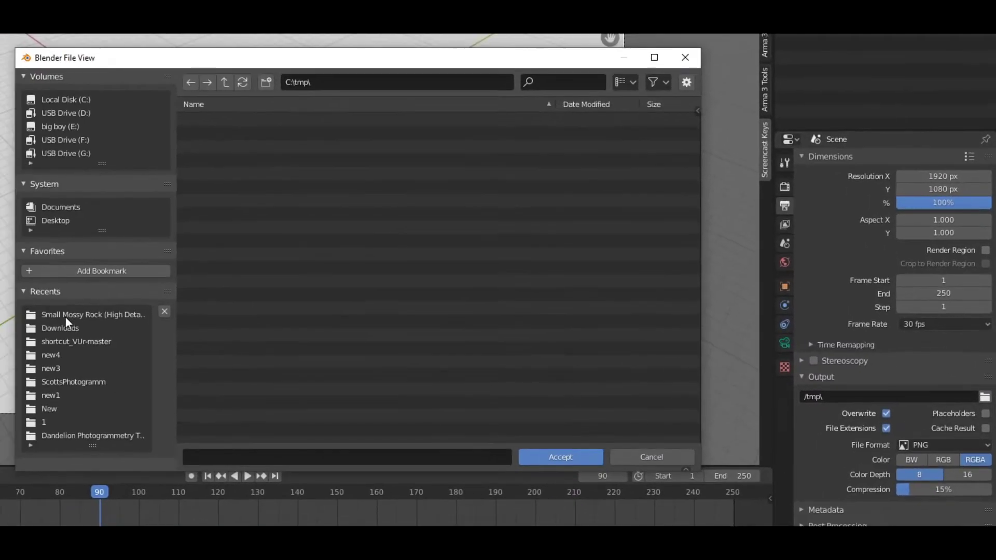
{"action": "left_click", "coordinate": [66, 318]}
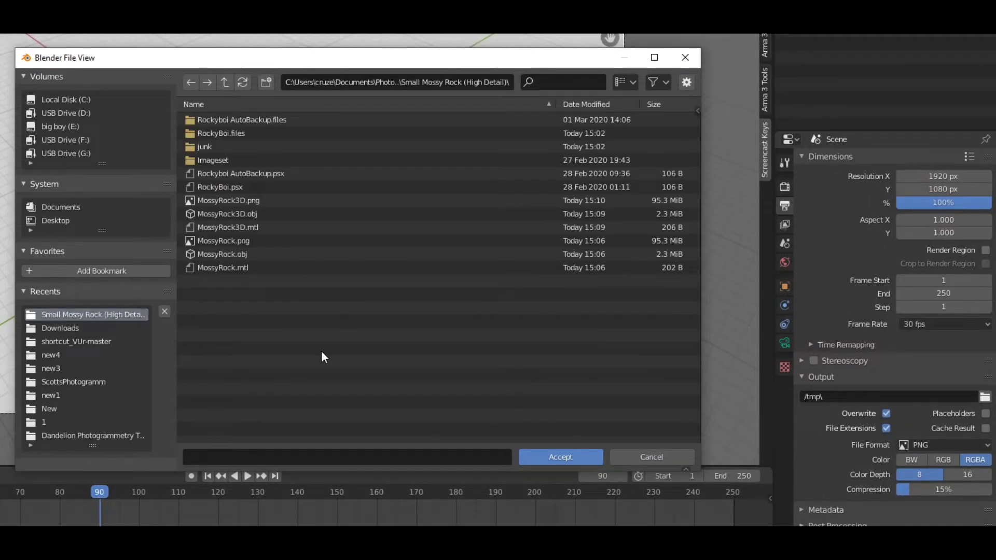
{"action": "right_click", "coordinate": [267, 85]}
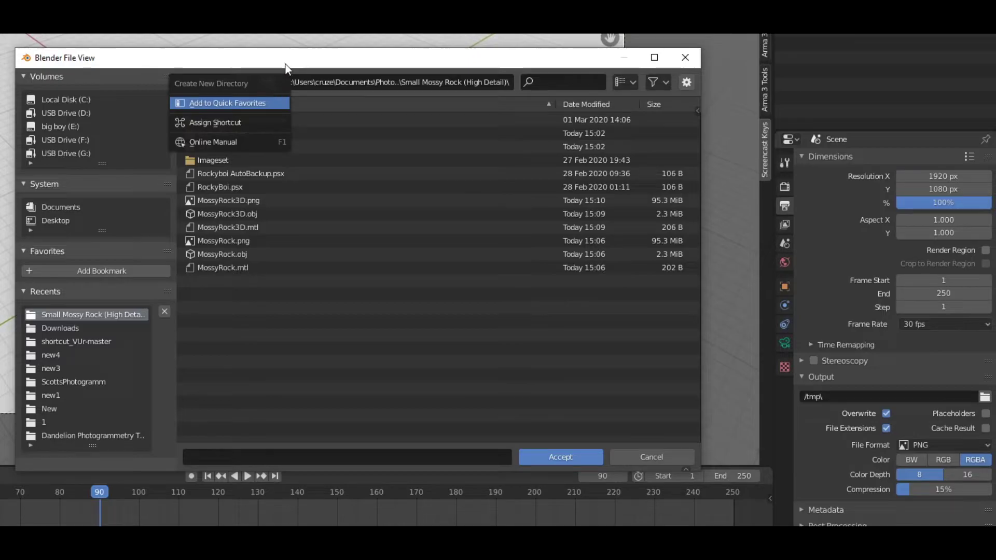
{"action": "left_click", "coordinate": [267, 83]}
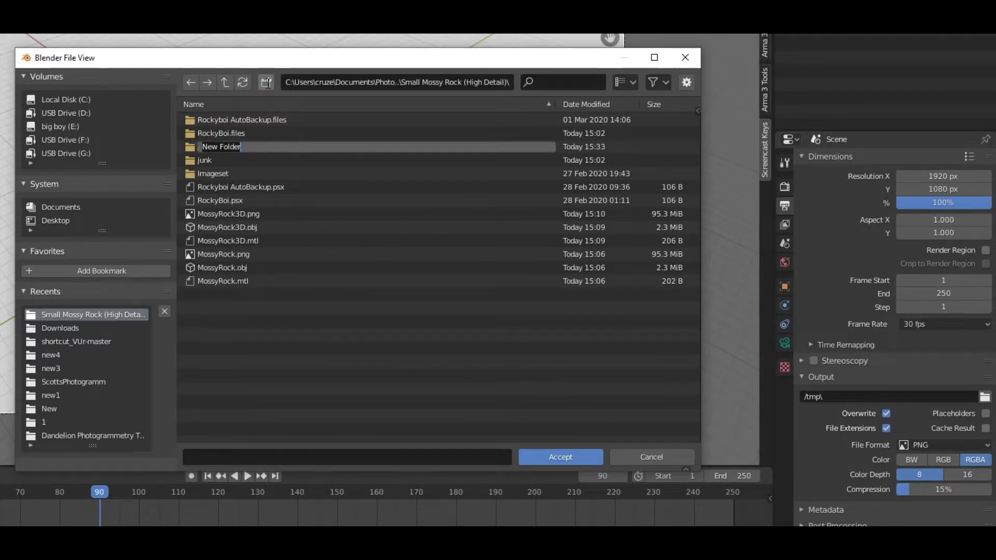
{"action": "key", "text": "BackSpace"}
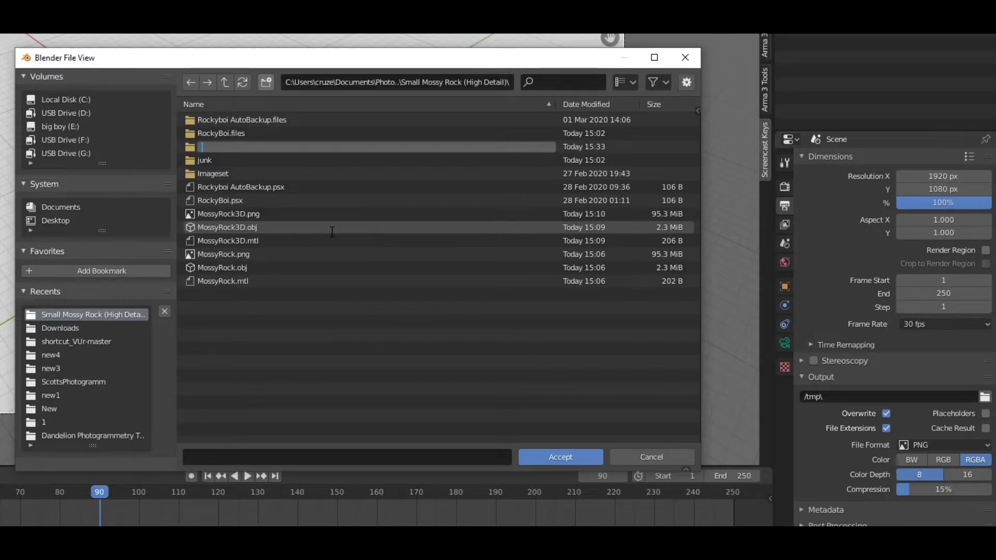
{"action": "type", "text": "Rock Animation"}
{"action": "key", "text": "Return"}
- Use the Rock Animation folder as the render output path and set the output file format to JPEG
{"action": "double_click", "coordinate": [221, 146]}
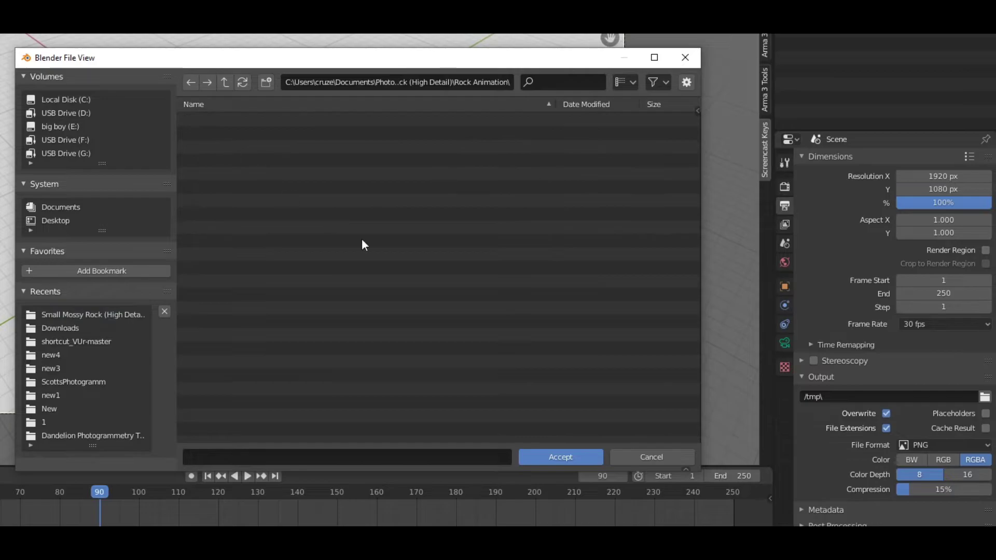
{"action": "left_click", "coordinate": [561, 457]}
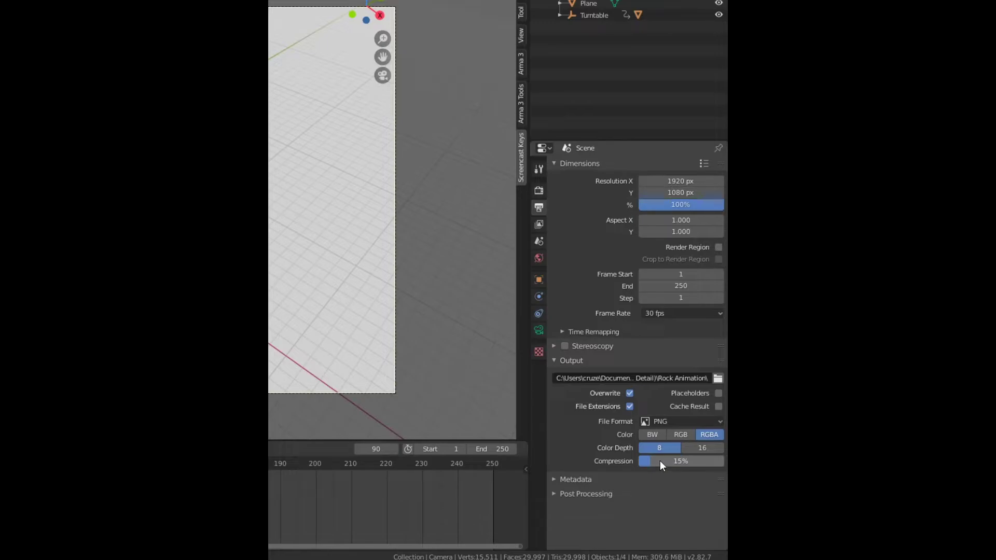
{"action": "left_click", "coordinate": [668, 424]}
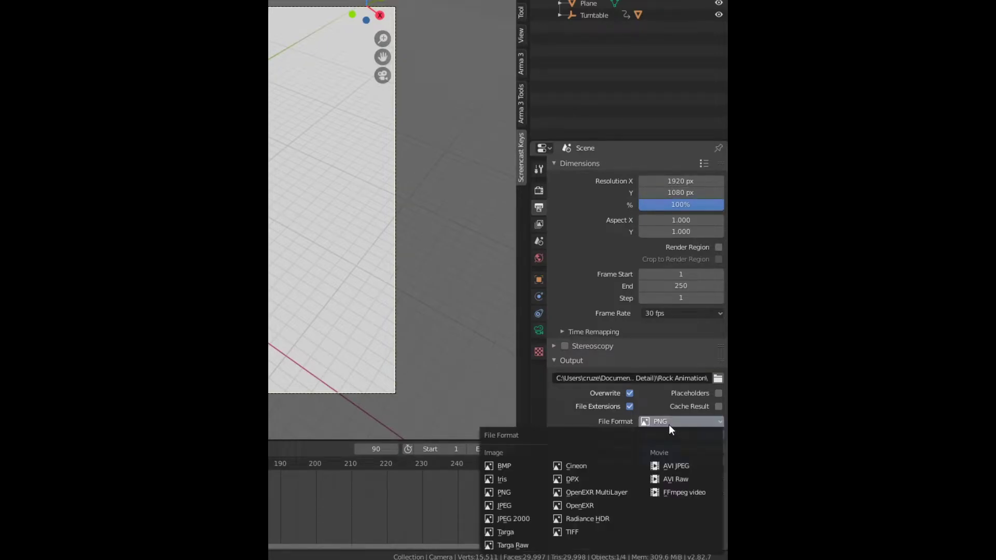
{"action": "left_click", "coordinate": [538, 505]}
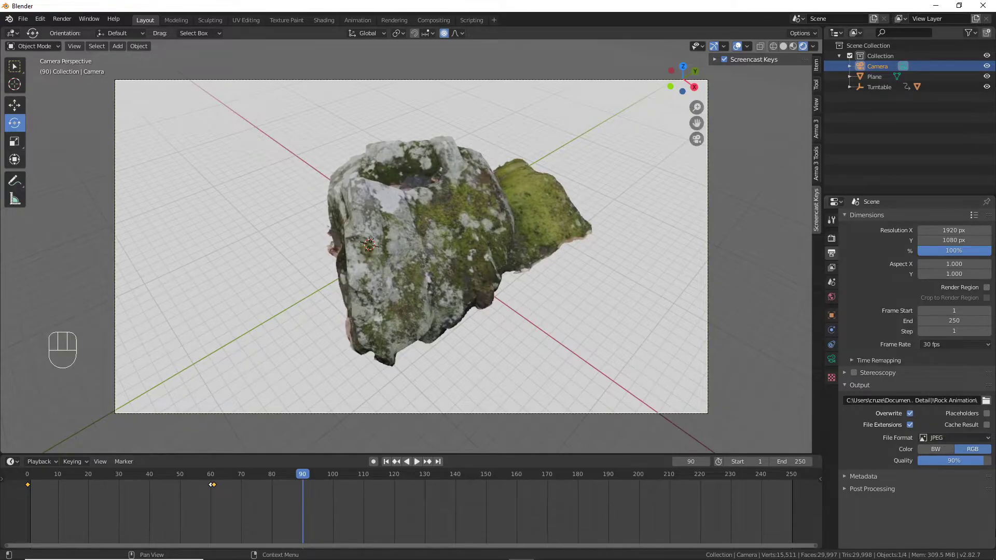
- Play the animation from the start of the timeline past the clip start keyframes to preview the reveal before rendering
{"action": "left_click", "coordinate": [30, 474]}
{"action": "key", "text": "space"}
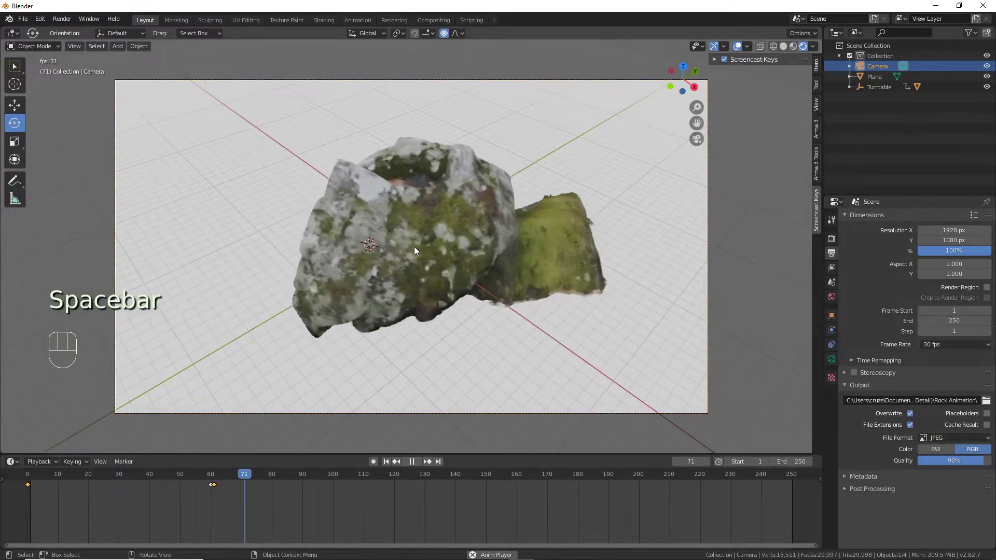
{"action": "key", "text": "space"}
- Render the full animation of the clip start reveal to the output folder
{"action": "left_click", "coordinate": [831, 238]}
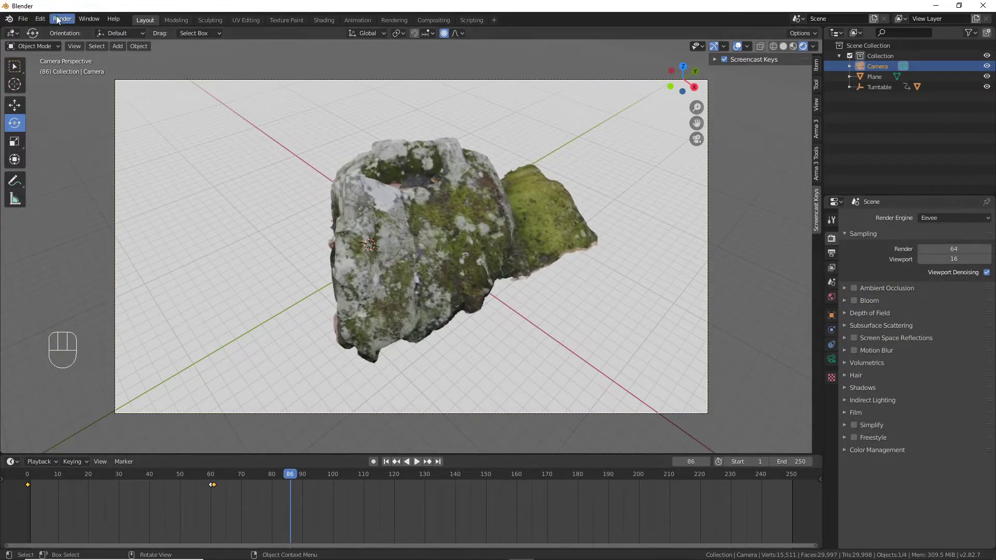
{"action": "left_click", "coordinate": [57, 20]}
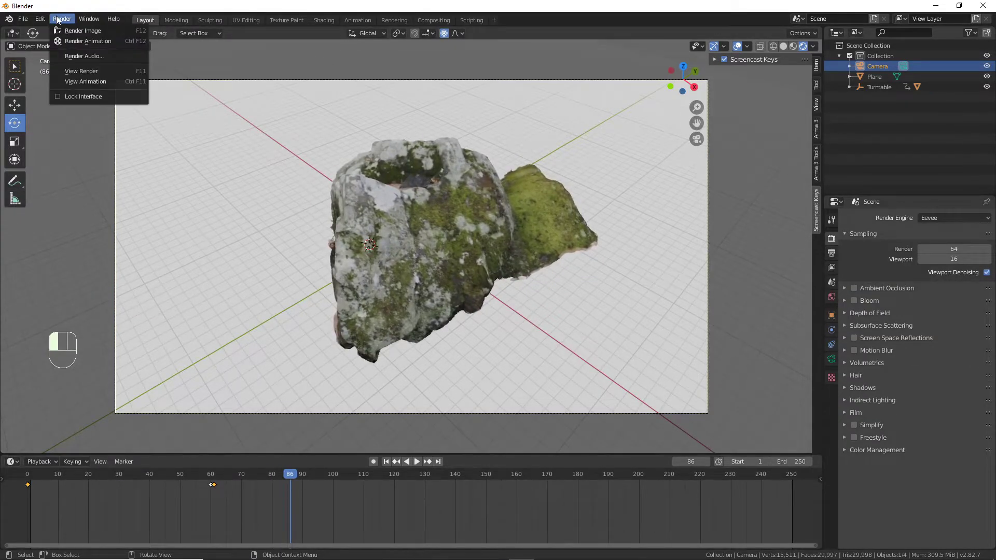
{"action": "left_click", "coordinate": [80, 43]}
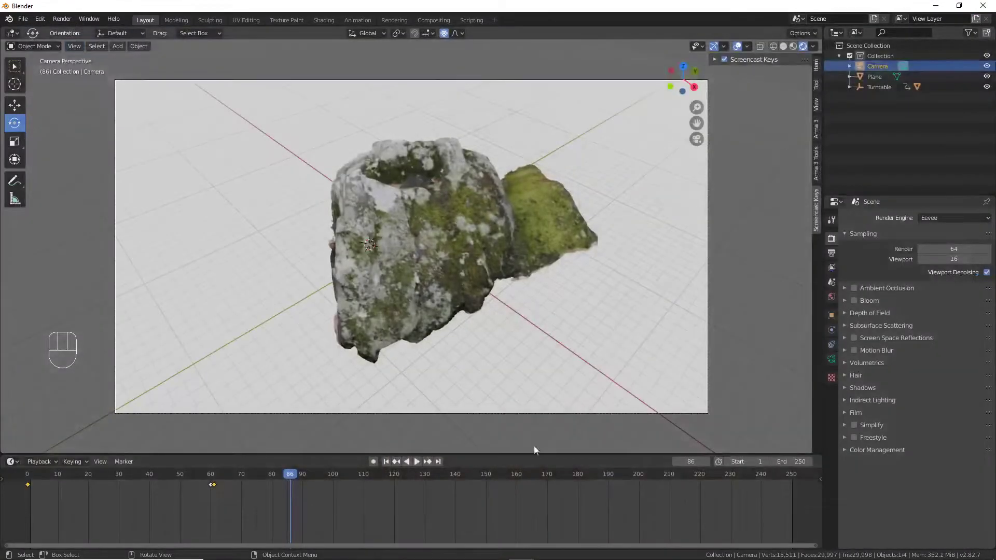
- Switch to File Explorer and browse the rendered frames in Photogrammetry 2020\Small Mossy Rock (High Detail)\Rock Animation
{"action": "mouse_move", "coordinate": [266, 549]}
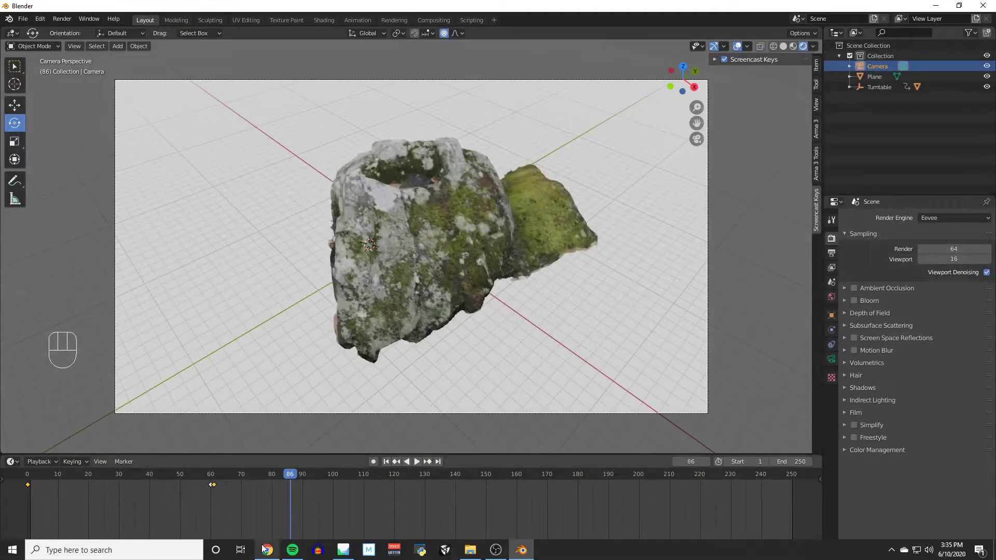
{"action": "left_click", "coordinate": [469, 549]}
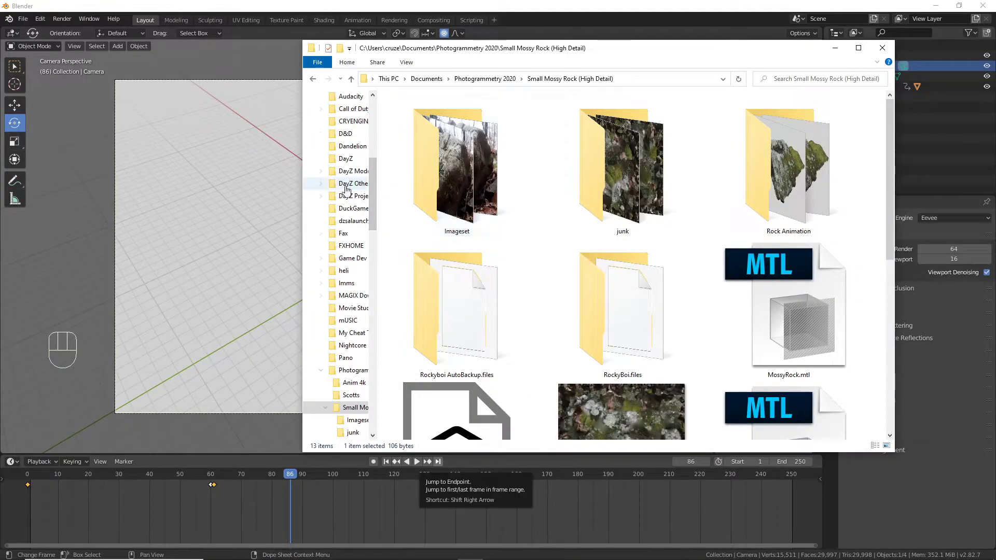
{"action": "scroll", "coordinate": [341, 200], "scroll_direction": "up", "scroll_amount": 2}
{"action": "left_click", "coordinate": [351, 225]}
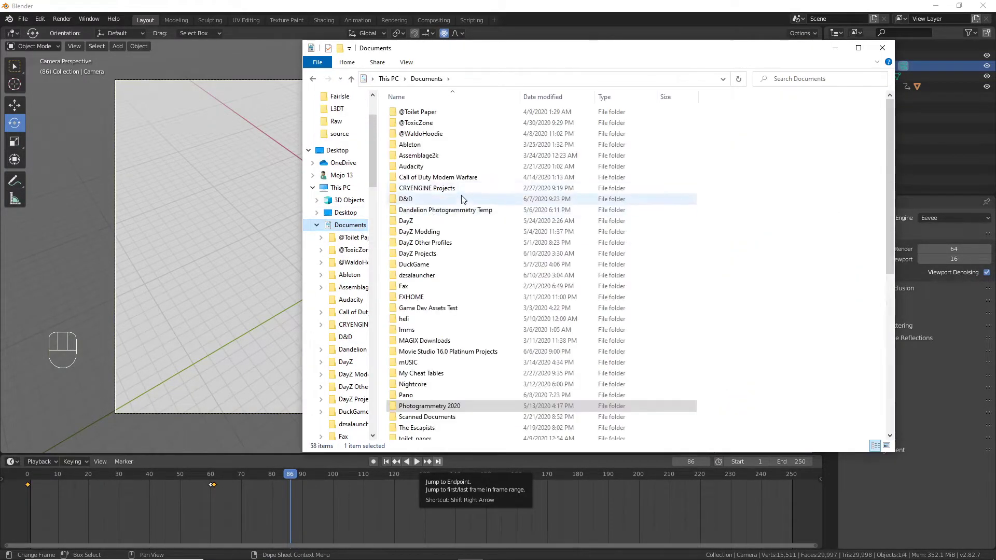
{"action": "double_click", "coordinate": [438, 406]}
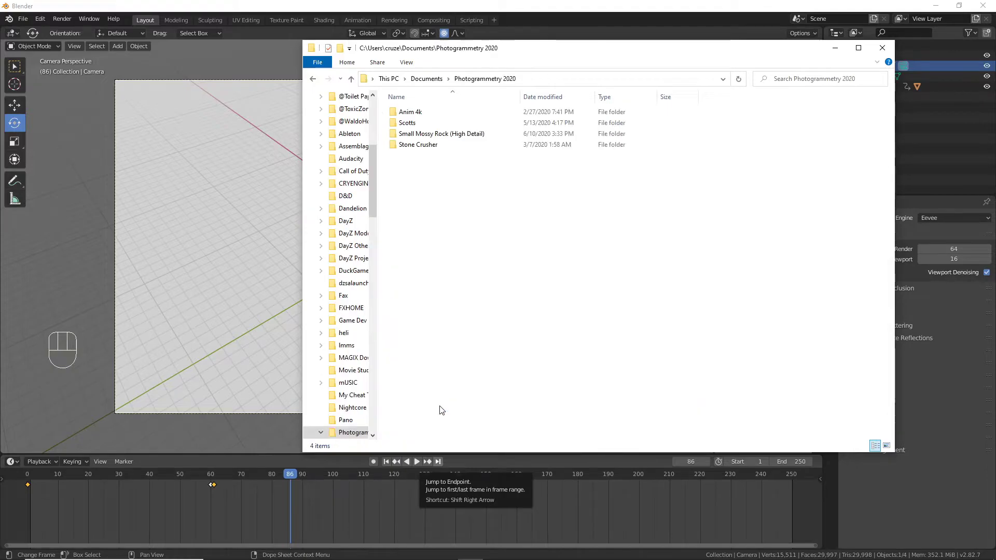
{"action": "double_click", "coordinate": [454, 134]}
{"action": "double_click", "coordinate": [787, 224]}
{"action": "scroll", "coordinate": [674, 238], "scroll_direction": "down", "scroll_amount": 10}
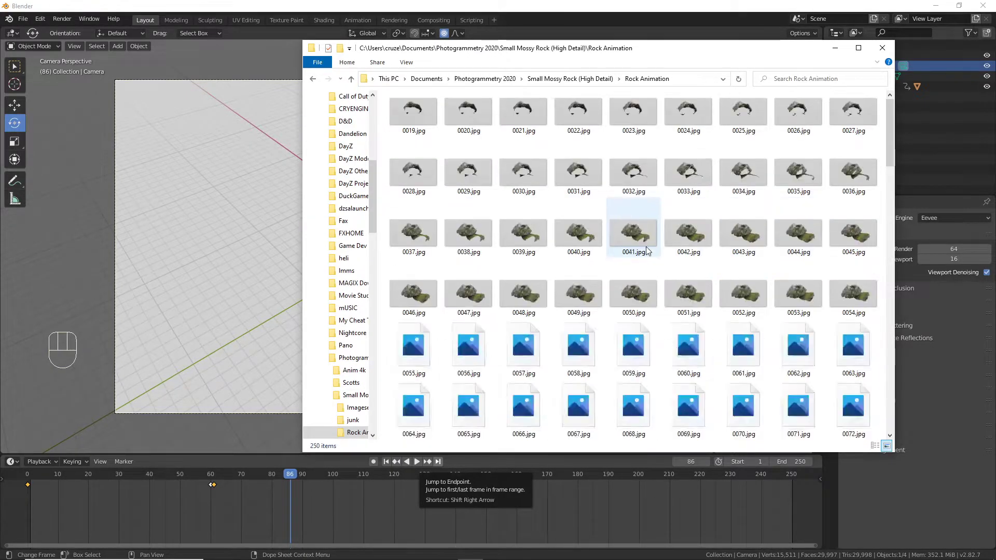
{"action": "scroll", "coordinate": [645, 253], "scroll_direction": "up", "scroll_amount": 15}
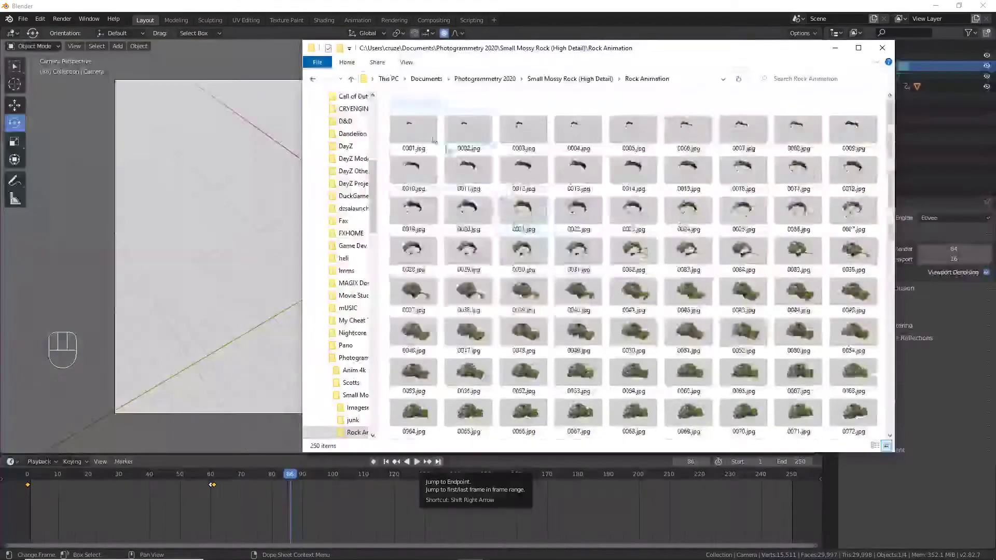
- Open 0001.jpg in Photos, maximize the viewer, and step forward through the rendered frames to examine the rock's reveal
{"action": "double_click", "coordinate": [411, 129]}
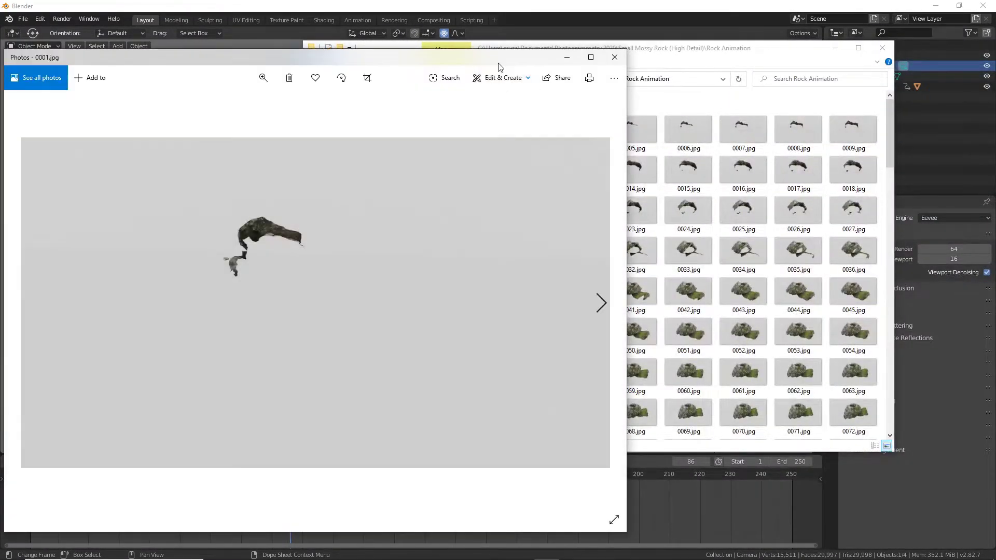
{"action": "double_click", "coordinate": [499, 65]}
{"action": "left_click", "coordinate": [982, 293]}
{"action": "left_click", "coordinate": [983, 293]}
{"action": "left_click", "coordinate": [982, 293]}
{"action": "left_click", "coordinate": [983, 293]}
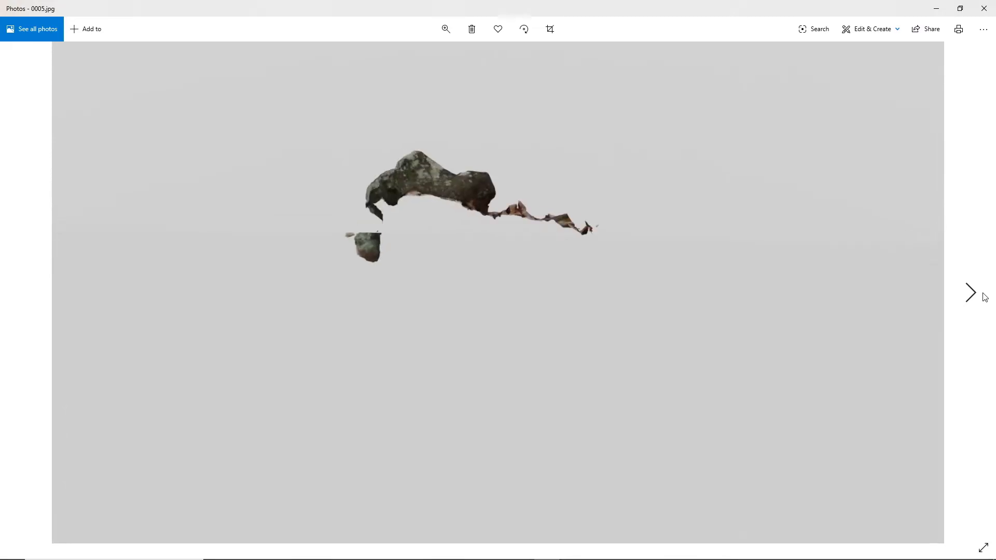
{"action": "left_click", "coordinate": [983, 293]}
{"action": "left_click", "coordinate": [983, 294]}
{"action": "left_click", "coordinate": [983, 293]}
{"action": "left_click", "coordinate": [983, 293]}
{"action": "left_click", "coordinate": [983, 293]}
{"action": "left_click", "coordinate": [983, 293]}
{"action": "left_click", "coordinate": [983, 293]}
{"action": "left_click", "coordinate": [983, 293]}
{"action": "left_click", "coordinate": [983, 293]}
{"action": "left_click", "coordinate": [983, 293]}
{"action": "left_click", "coordinate": [983, 293]}
{"action": "left_click", "coordinate": [983, 293]}
{"action": "left_click", "coordinate": [983, 295]}
{"action": "left_click", "coordinate": [983, 294]}
{"action": "left_click", "coordinate": [984, 294]}
{"action": "left_click", "coordinate": [984, 295]}
{"action": "left_click", "coordinate": [983, 294]}
{"action": "left_click", "coordinate": [983, 294]}
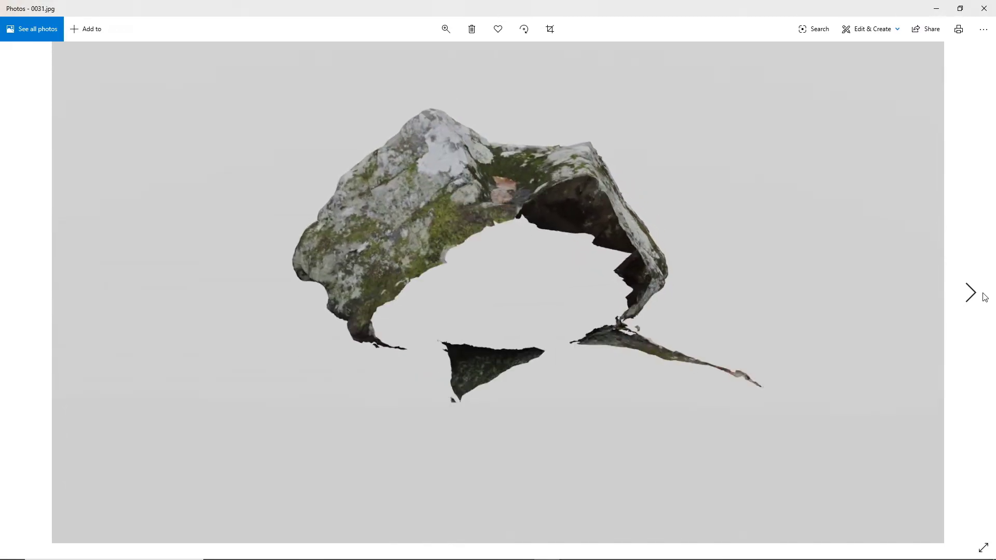
{"action": "left_click", "coordinate": [983, 294]}
{"action": "left_click", "coordinate": [984, 294]}
{"action": "left_click", "coordinate": [983, 294]}
{"action": "left_click", "coordinate": [983, 294]}
{"action": "left_click", "coordinate": [983, 294]}
{"action": "left_click", "coordinate": [983, 294]}
{"action": "left_click", "coordinate": [984, 295]}
{"action": "left_click", "coordinate": [983, 295]}
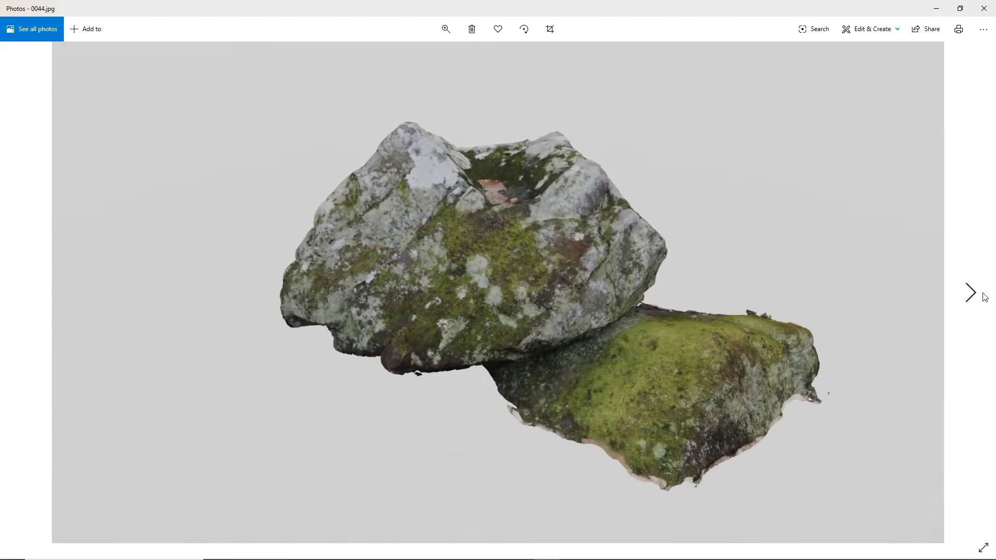
{"action": "left_click", "coordinate": [983, 294]}
{"action": "left_click", "coordinate": [983, 294]}
{"action": "left_click", "coordinate": [984, 294]}
{"action": "left_click", "coordinate": [984, 294]}
{"action": "left_click", "coordinate": [984, 294]}
{"action": "left_click", "coordinate": [984, 295]}
{"action": "left_click", "coordinate": [983, 294]}
{"action": "left_click", "coordinate": [984, 294]}
{"action": "left_click", "coordinate": [984, 294]}
{"action": "left_click", "coordinate": [984, 294]}
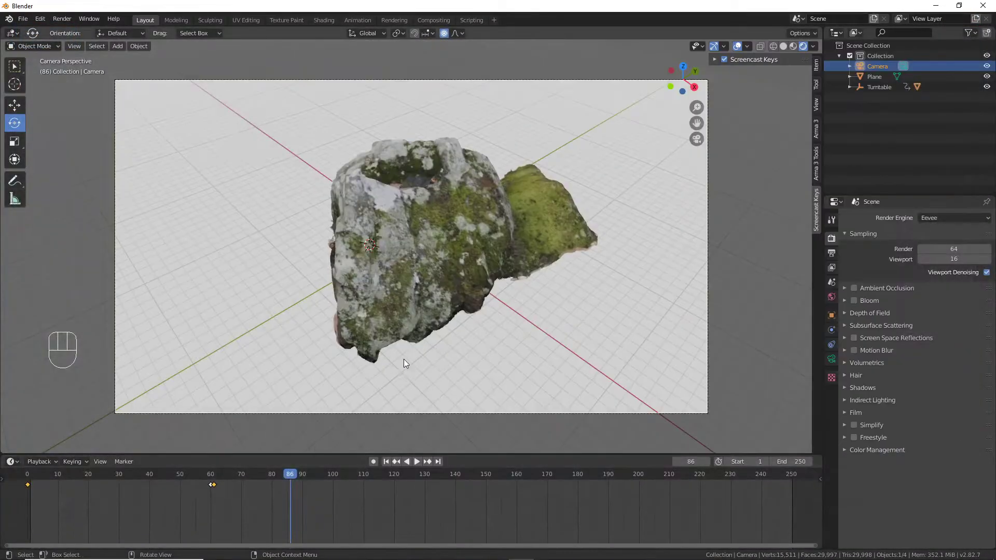
- Clear all keyframes from the camera's clip start property
{"action": "left_click", "coordinate": [870, 85]}
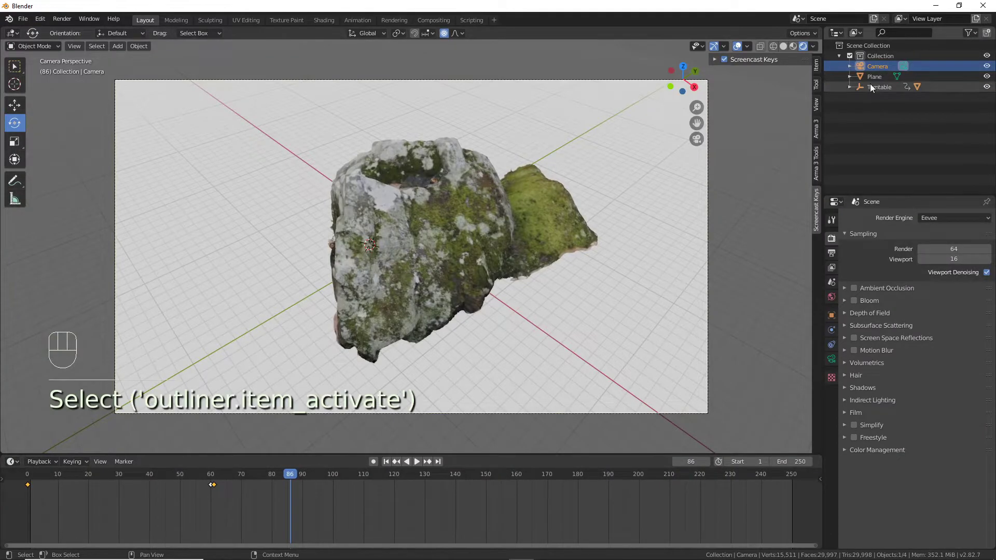
{"action": "left_click", "coordinate": [876, 66]}
{"action": "left_click", "coordinate": [833, 298]}
{"action": "left_click", "coordinate": [832, 316]}
{"action": "left_click", "coordinate": [830, 358]}
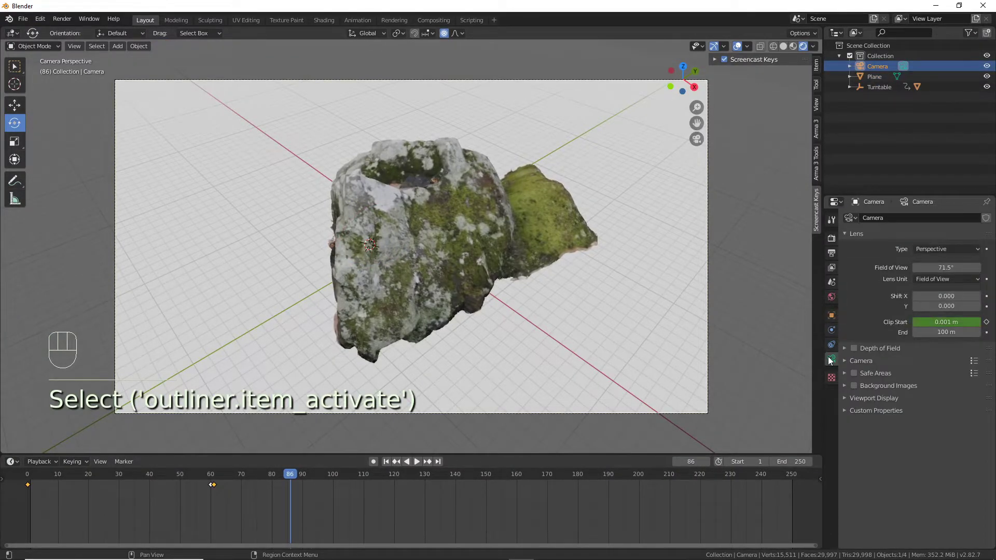
{"action": "right_click", "coordinate": [949, 323]}
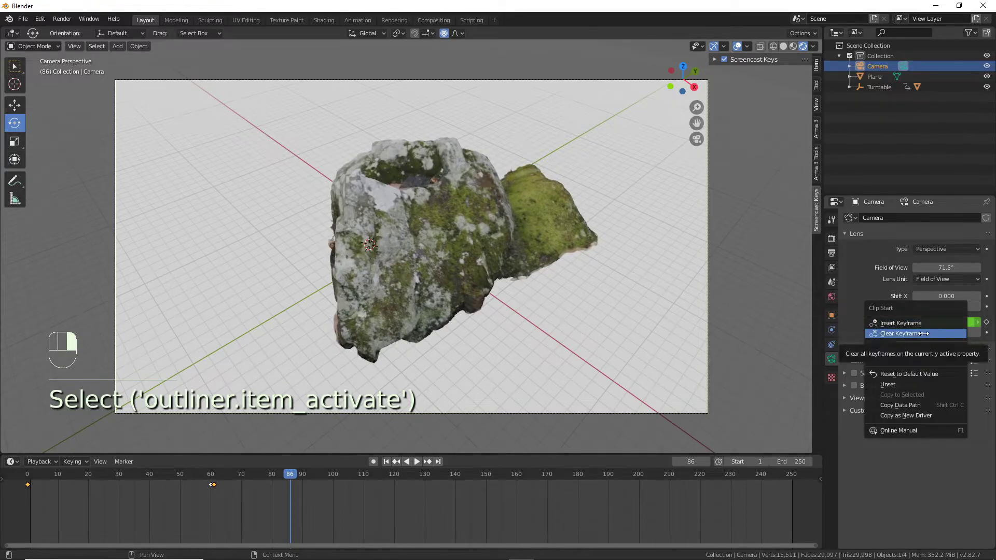
{"action": "left_click", "coordinate": [948, 336]}
- Play the turntable animation from frame 0 to check the rock's rotation without the clip start reveal
{"action": "left_click", "coordinate": [30, 498]}
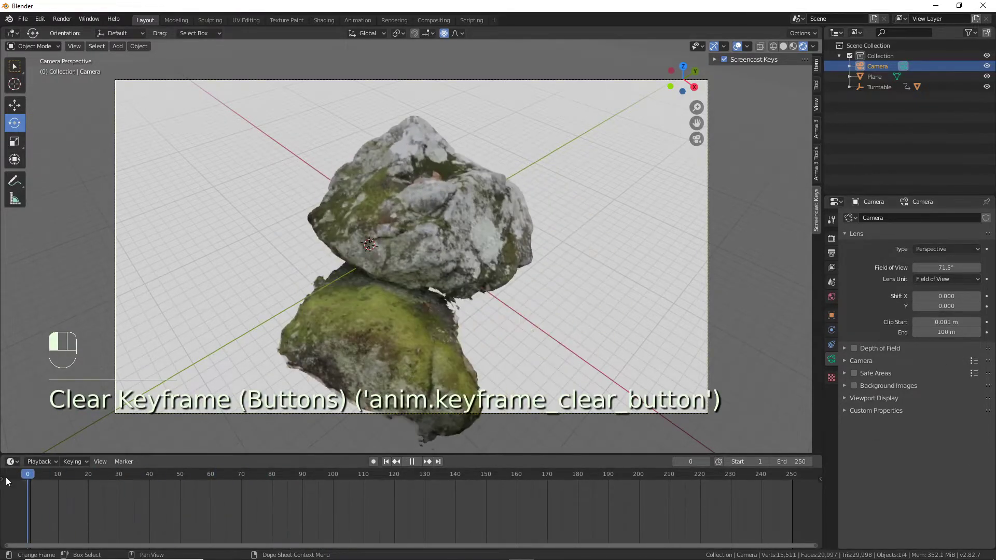
{"action": "key", "text": "space"}
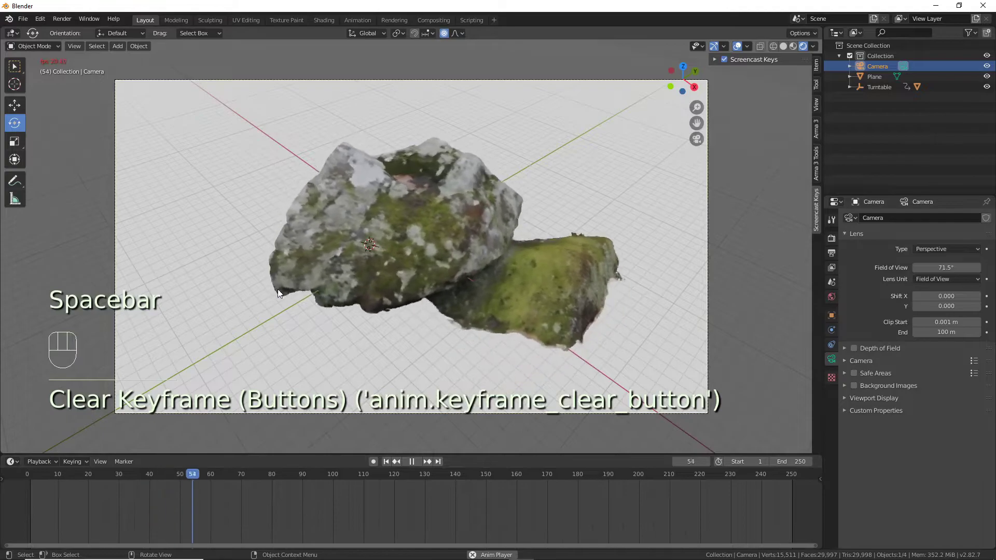
{"action": "key", "text": "space"}
- Browse for a new render output path and create a folder named Rock Animation Pt 2 inside Small Mossy Rock (High Detail)
{"action": "left_click", "coordinate": [832, 238]}
{"action": "left_click", "coordinate": [832, 220]}
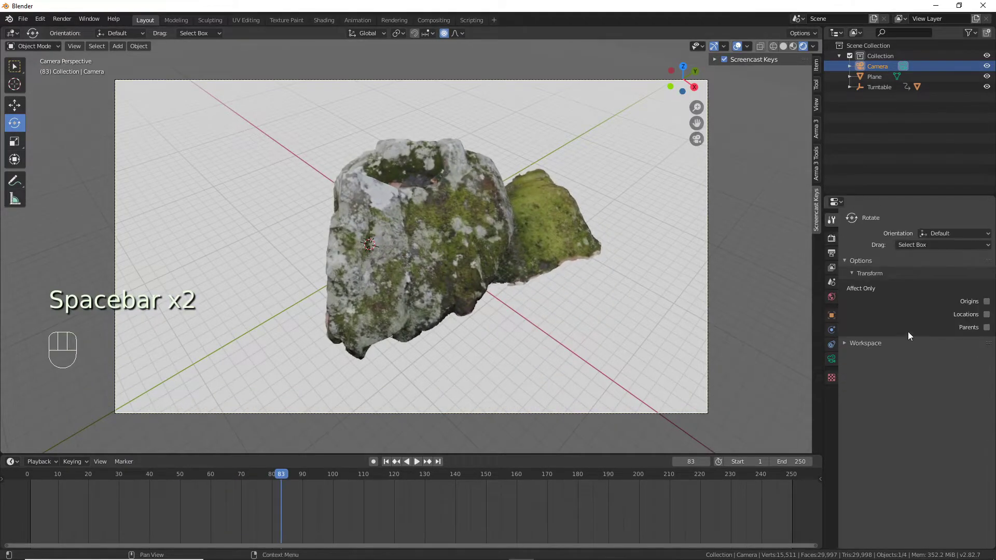
{"action": "left_click", "coordinate": [832, 253]}
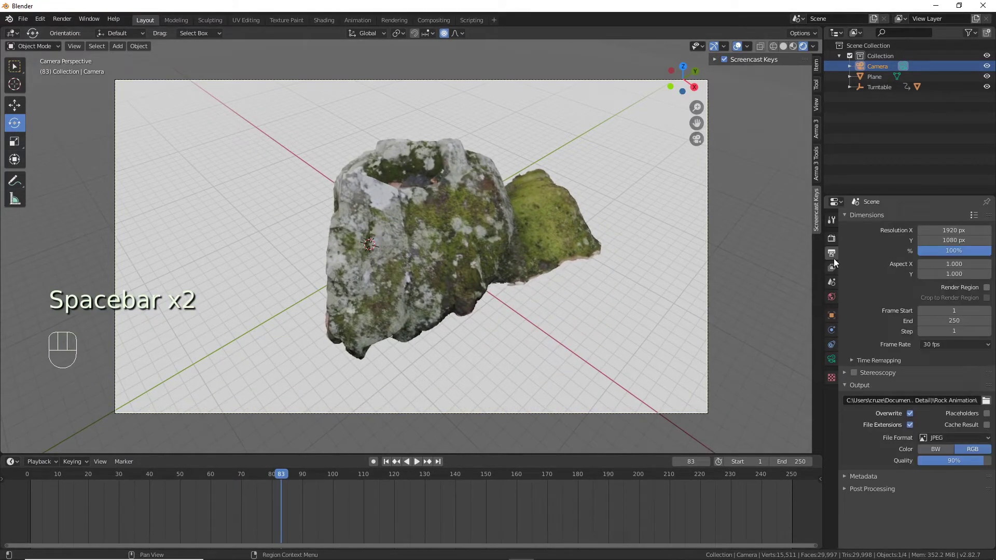
{"action": "left_click", "coordinate": [986, 401]}
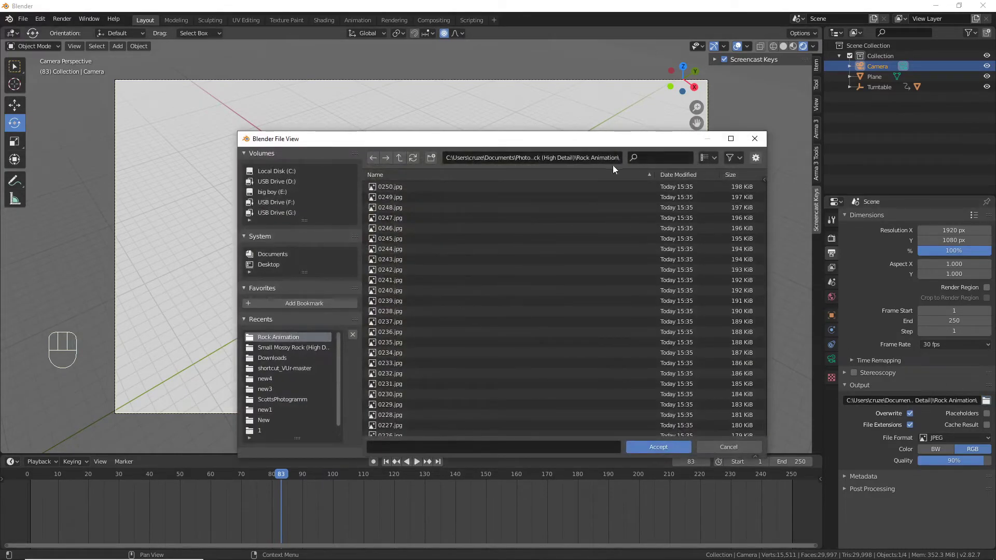
{"action": "left_click", "coordinate": [400, 158]}
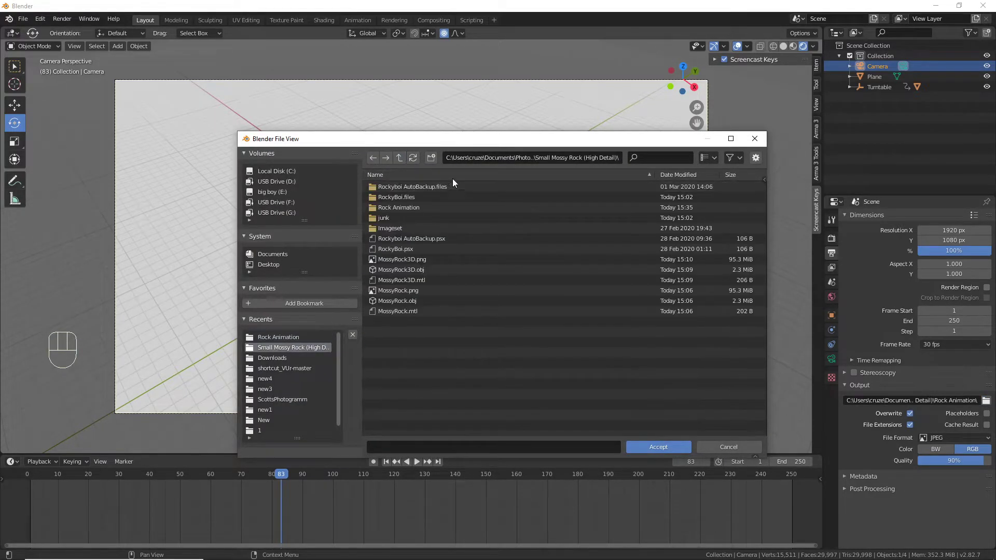
{"action": "left_click", "coordinate": [432, 158]}
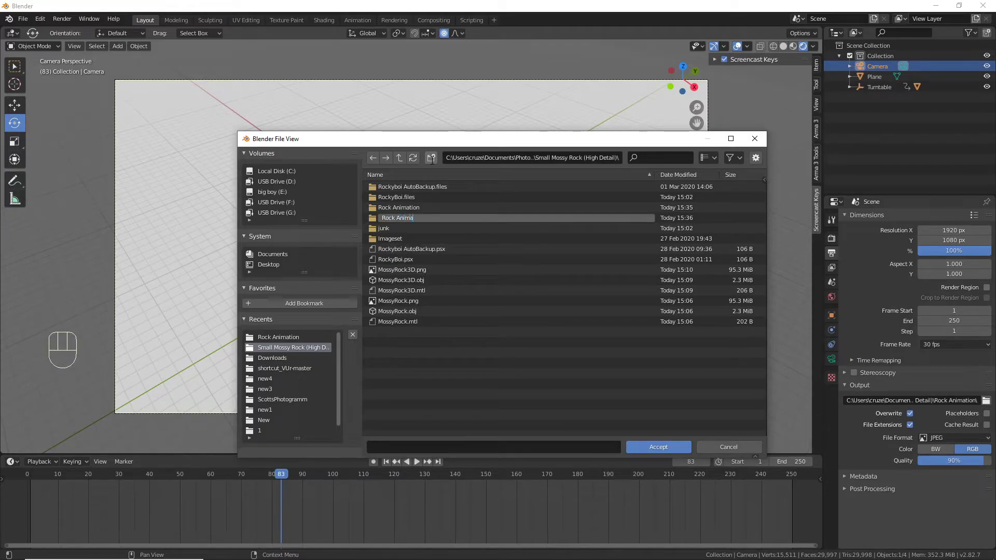
{"action": "type", "text": "Rock Animation Pt 2"}
{"action": "key", "text": "Return"}
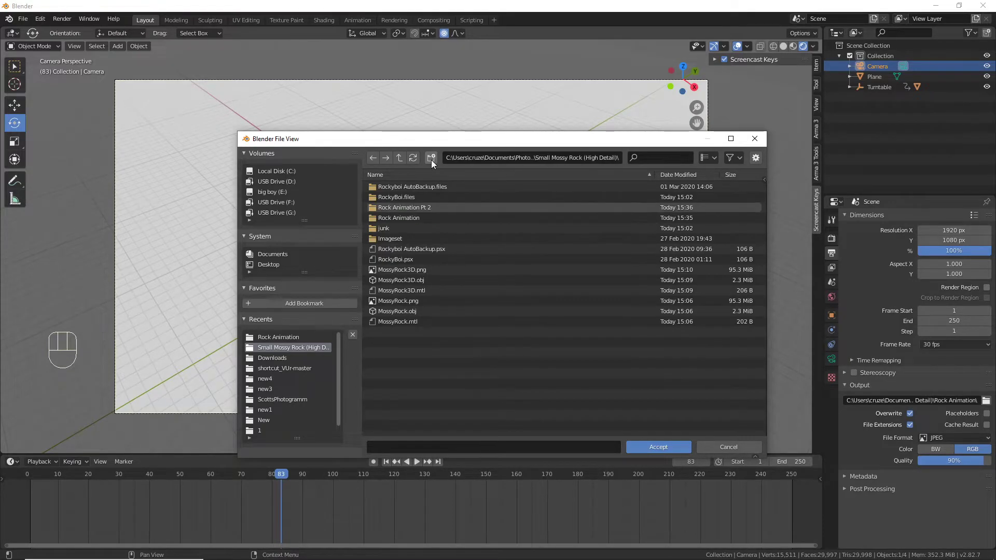
- Set Rock Animation Pt 2 as the output folder, render the full turntable animation, and minimize the finished render window
{"action": "double_click", "coordinate": [407, 207]}
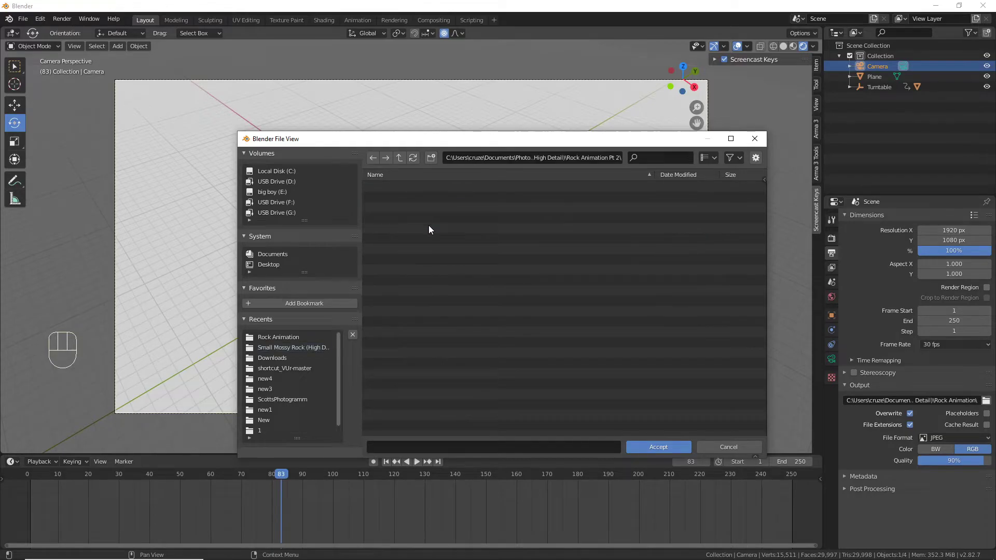
{"action": "left_click", "coordinate": [658, 447]}
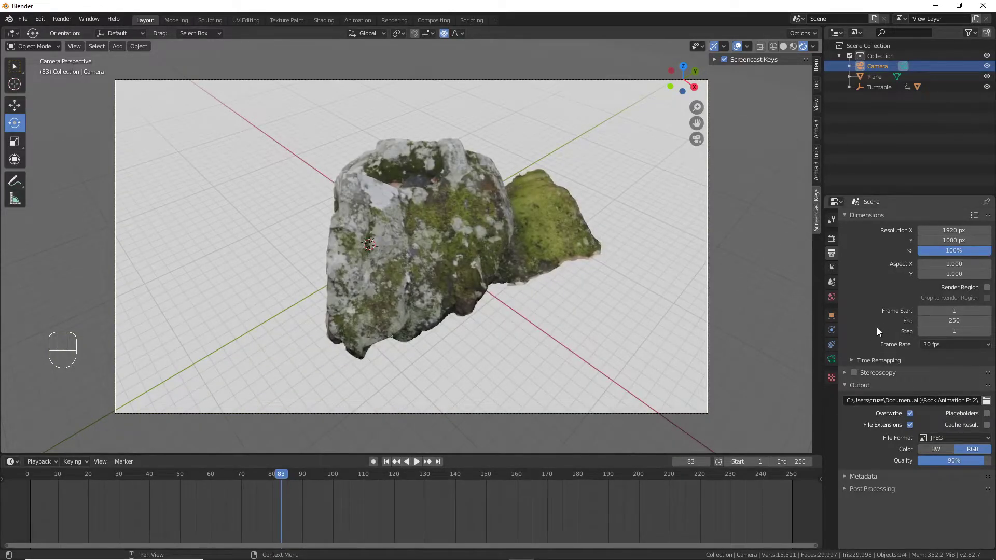
{"action": "left_click", "coordinate": [67, 19]}
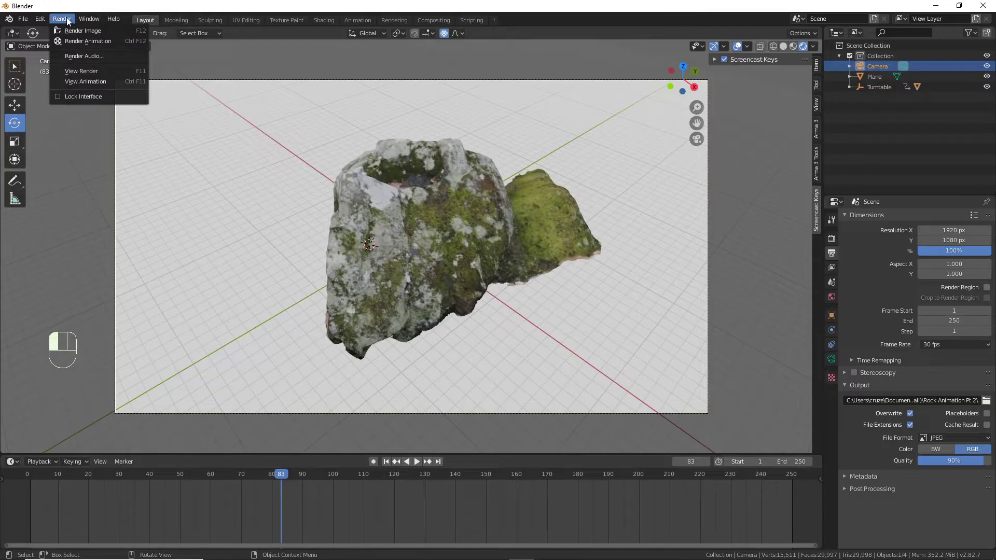
{"action": "left_click", "coordinate": [80, 44]}
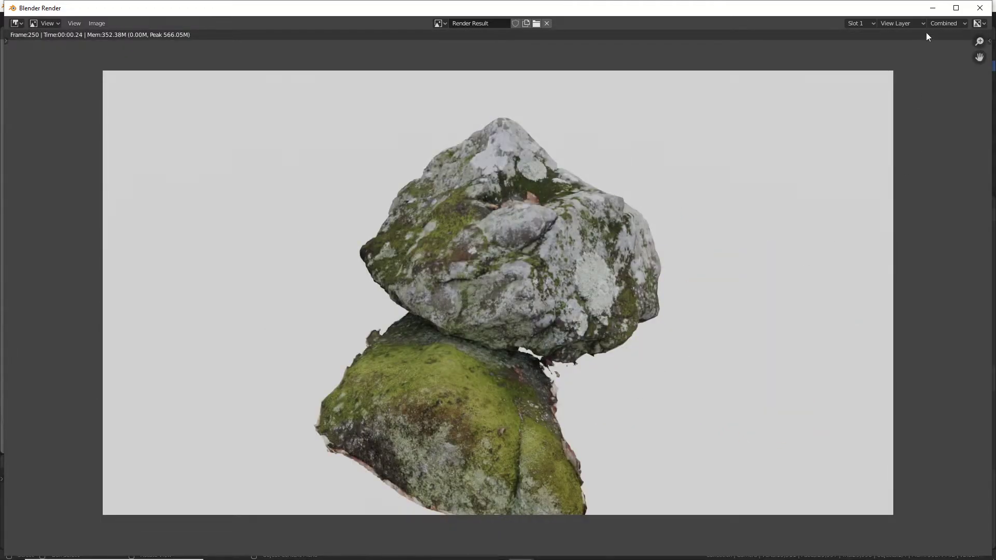
{"action": "left_click", "coordinate": [932, 8]}
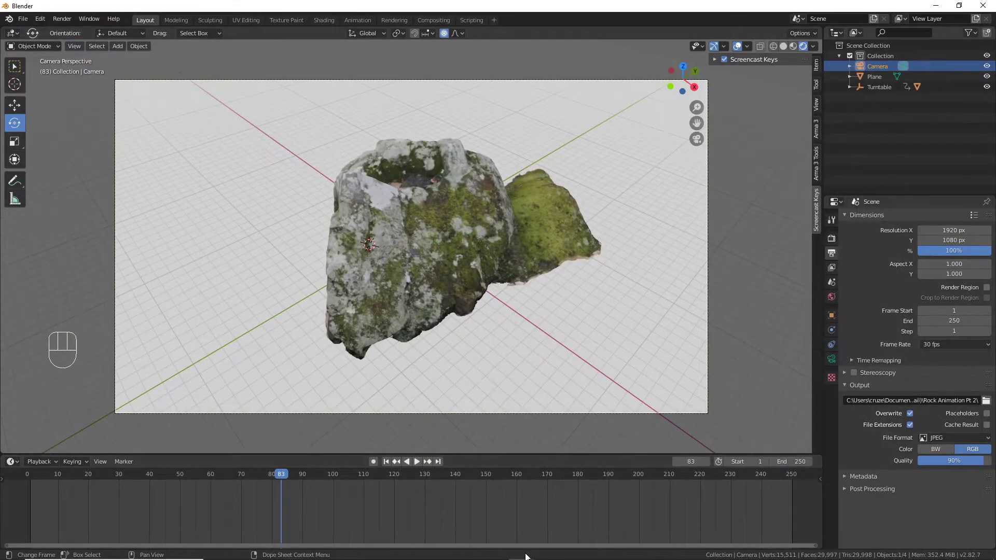
- Switch to VEGAS Movie Studio, dismiss the welcome dialog, and enlarge the timeline area
{"action": "mouse_move", "coordinate": [379, 555]}
{"action": "left_click", "coordinate": [370, 550]}
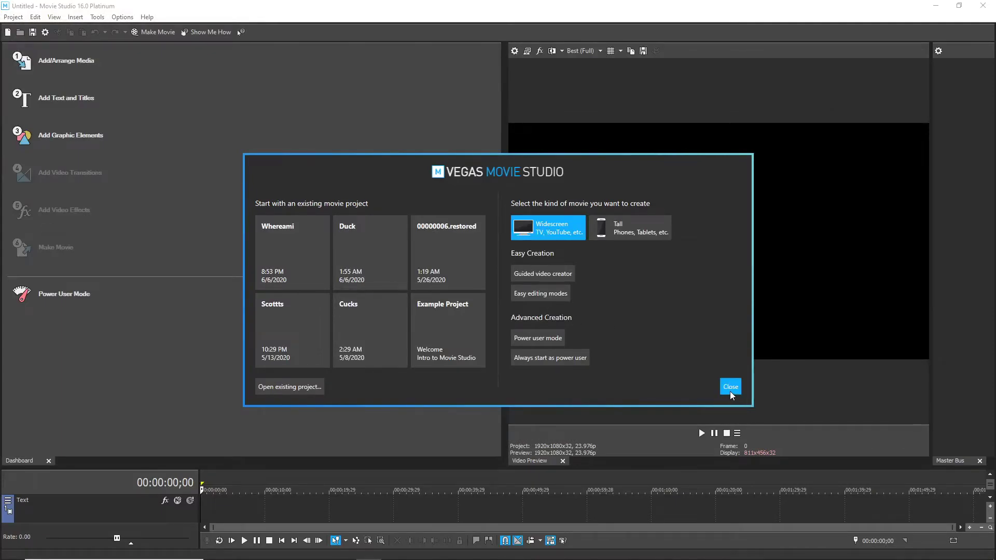
{"action": "left_click", "coordinate": [731, 387]}
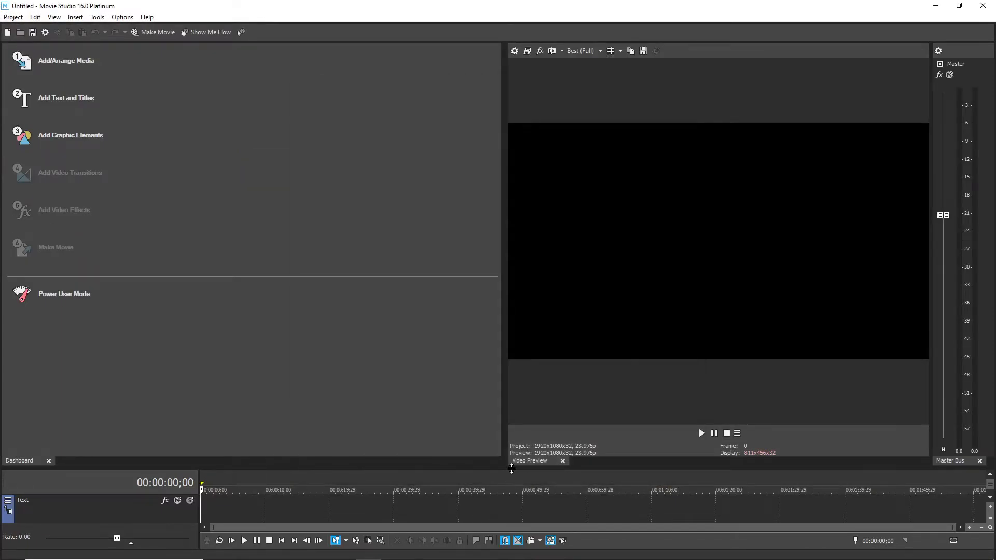
{"action": "left_click_drag", "start_coordinate": [511, 468], "coordinate": [504, 284]}
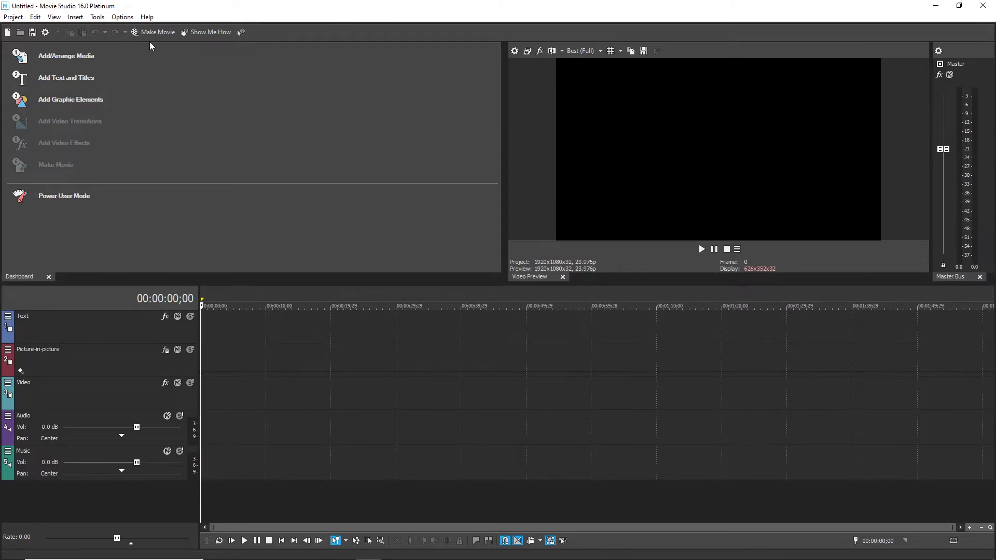
- Set the new still image length to 0.030 seconds in the editing preferences
{"action": "left_click", "coordinate": [123, 18]}
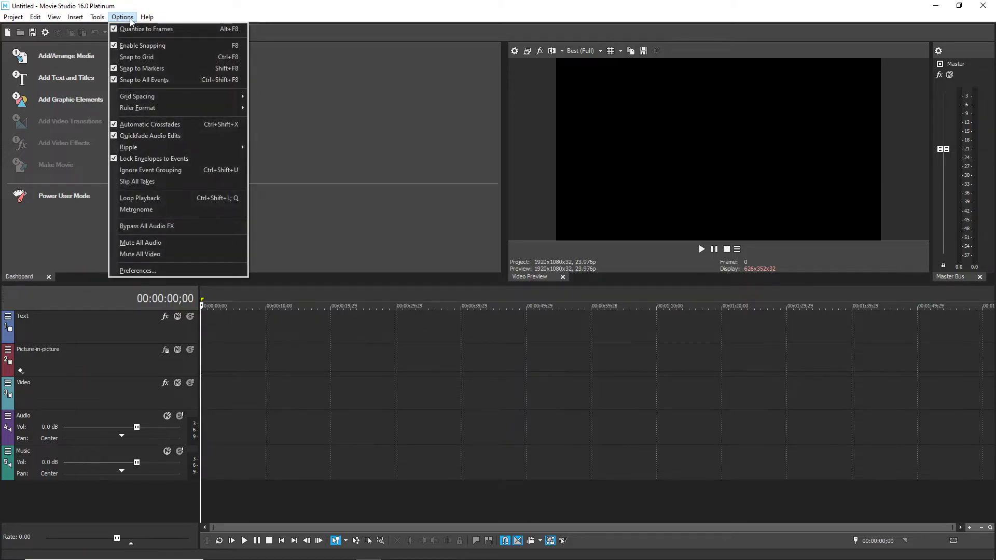
{"action": "left_click", "coordinate": [130, 20]}
{"action": "left_click", "coordinate": [122, 17]}
{"action": "left_click", "coordinate": [138, 270]}
{"action": "left_click", "coordinate": [481, 95]}
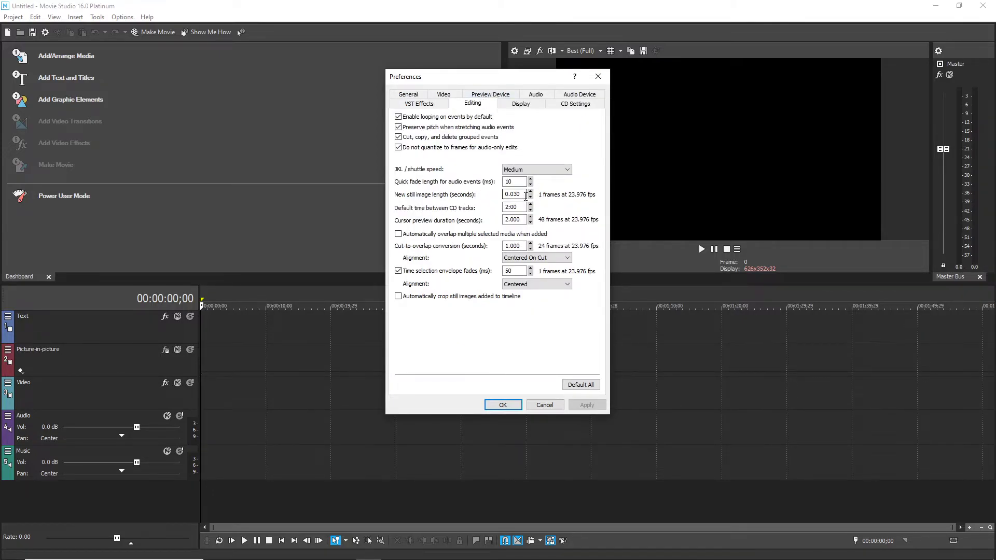
{"action": "left_click", "coordinate": [530, 192]}
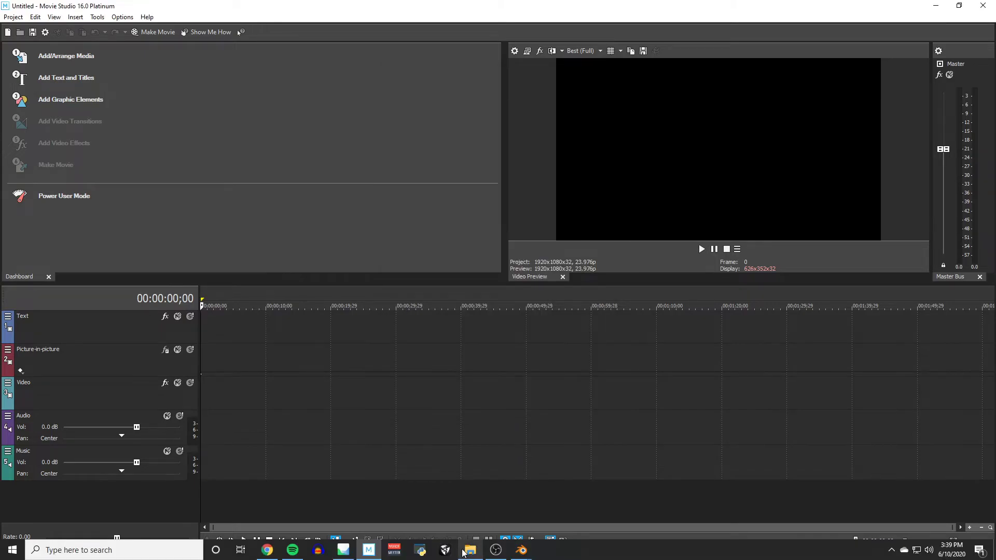
- Select all rendered frames in the Rock Animation folder and place them at the start of the Text track
{"action": "mouse_move", "coordinate": [470, 550]}
{"action": "left_click", "coordinate": [478, 500]}
{"action": "scroll", "coordinate": [546, 326], "scroll_direction": "down", "scroll_amount": 6}
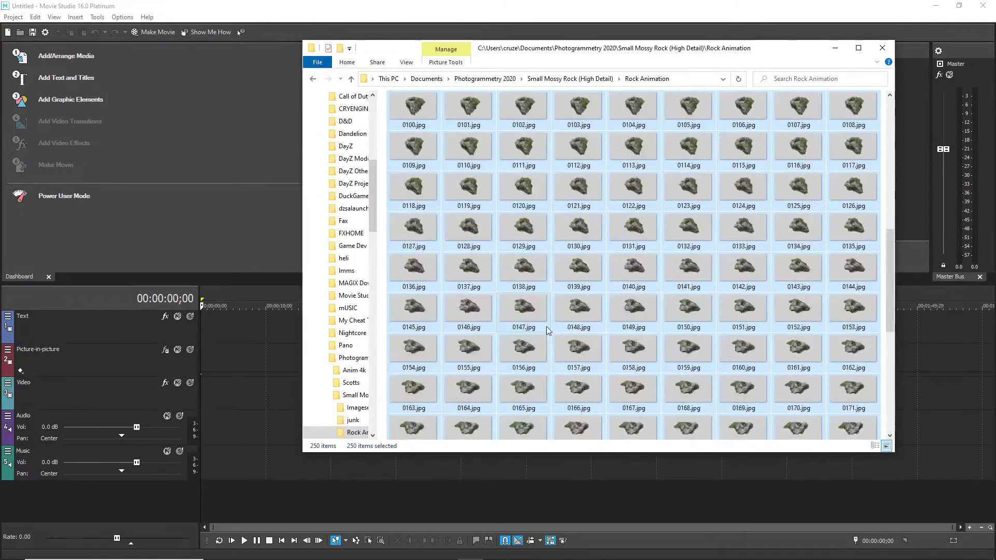
{"action": "scroll", "coordinate": [546, 326], "scroll_direction": "up", "scroll_amount": 6}
{"action": "left_click", "coordinate": [569, 78]}
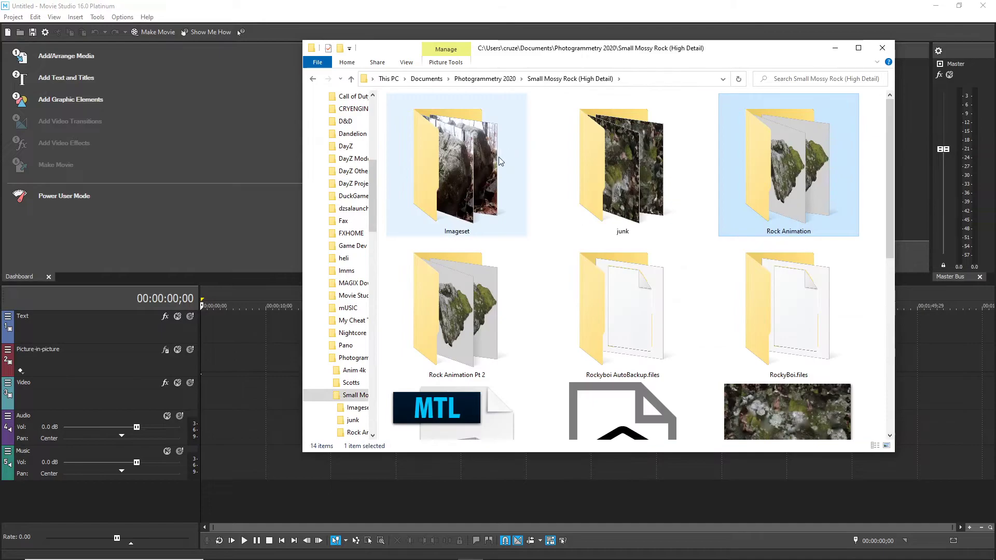
{"action": "double_click", "coordinate": [746, 204]}
{"action": "key", "text": "ctrl+a"}
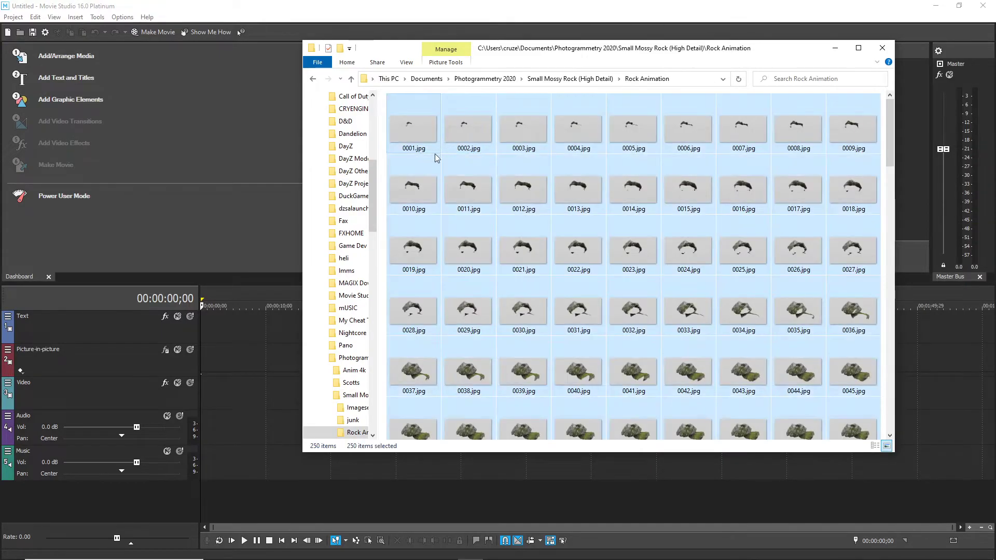
{"action": "scroll", "coordinate": [435, 153], "scroll_direction": "down", "scroll_amount": 3}
{"action": "scroll", "coordinate": [445, 194], "scroll_direction": "up", "scroll_amount": 3}
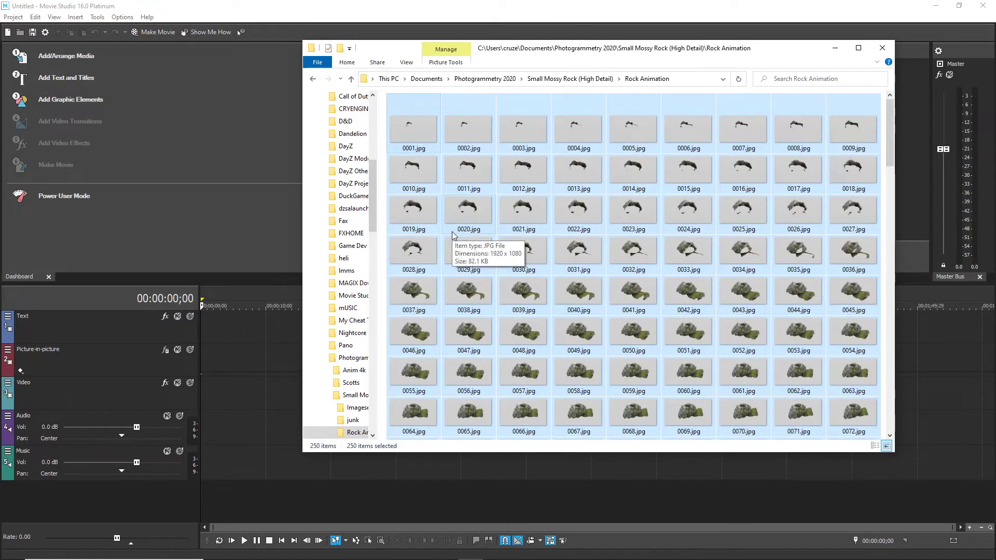
{"action": "left_click_drag", "start_coordinate": [430, 138], "coordinate": [202, 328]}
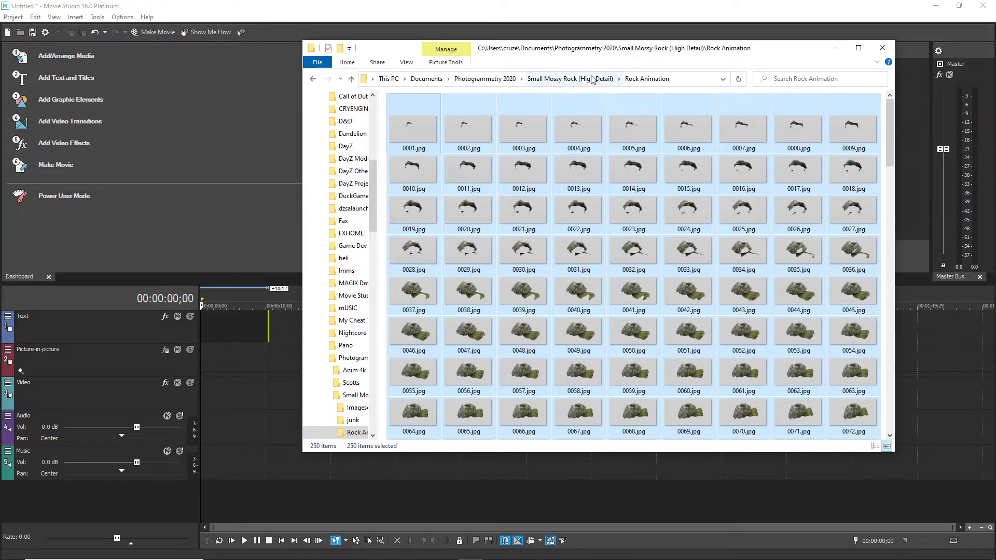
- Add all frames from the Rock Animation Pt 2 folder directly after the first image sequence on the Text track
{"action": "left_click", "coordinate": [592, 79]}
{"action": "double_click", "coordinate": [456, 316]}
{"action": "left_click_drag", "start_coordinate": [525, 48], "coordinate": [661, 49]}
{"action": "key", "text": "ctrl+a"}
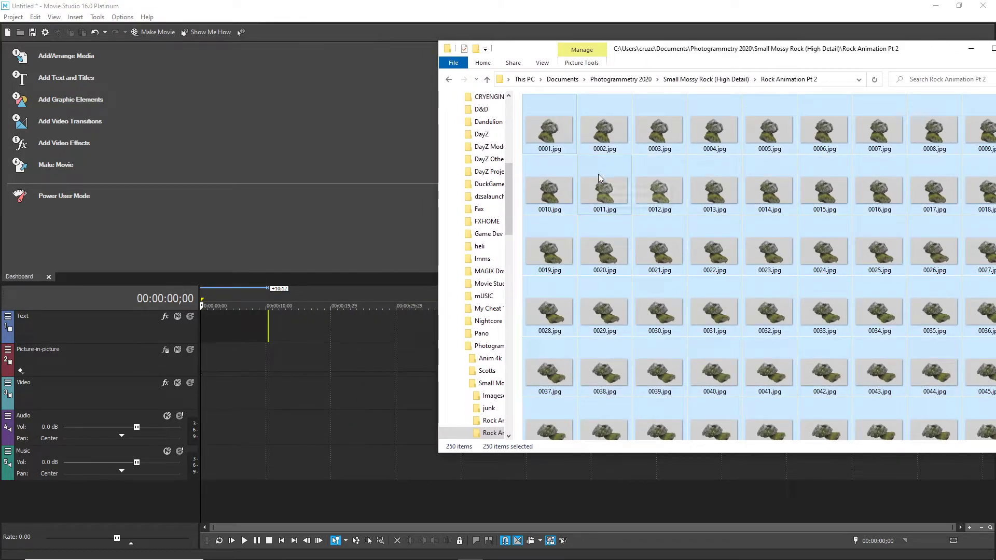
{"action": "scroll", "coordinate": [705, 329], "scroll_direction": "down", "scroll_amount": 8}
{"action": "scroll", "coordinate": [687, 331], "scroll_direction": "up", "scroll_amount": 9}
{"action": "left_click_drag", "start_coordinate": [560, 162], "coordinate": [257, 348]}
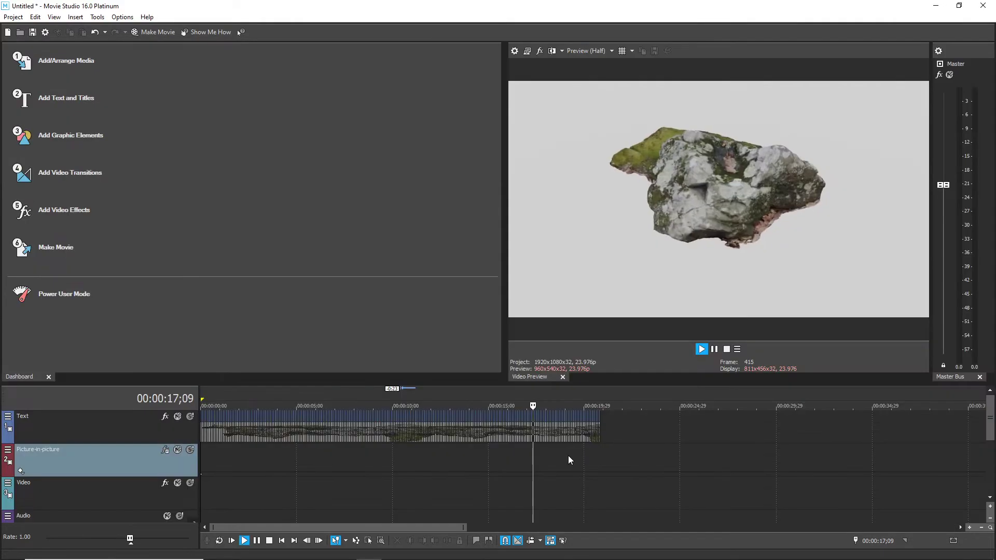
{"action": "left_click_drag", "start_coordinate": [401, 277], "coordinate": [501, 277]}
- Apply the Brightness and Contrast, Color Corrector and Sharpen effects to the whole Text track
{"action": "left_click", "coordinate": [149, 434]}
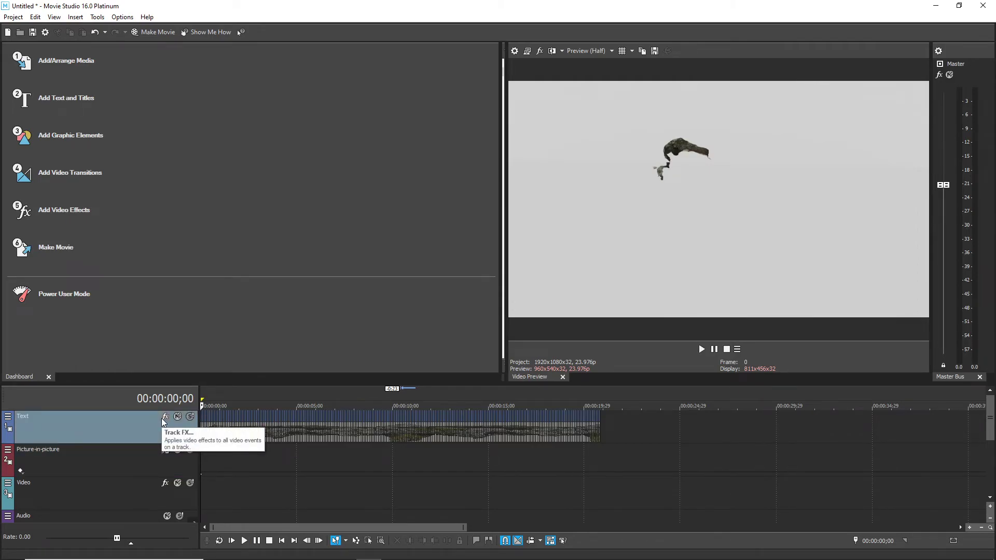
{"action": "left_click", "coordinate": [164, 418]}
{"action": "double_click", "coordinate": [414, 288]}
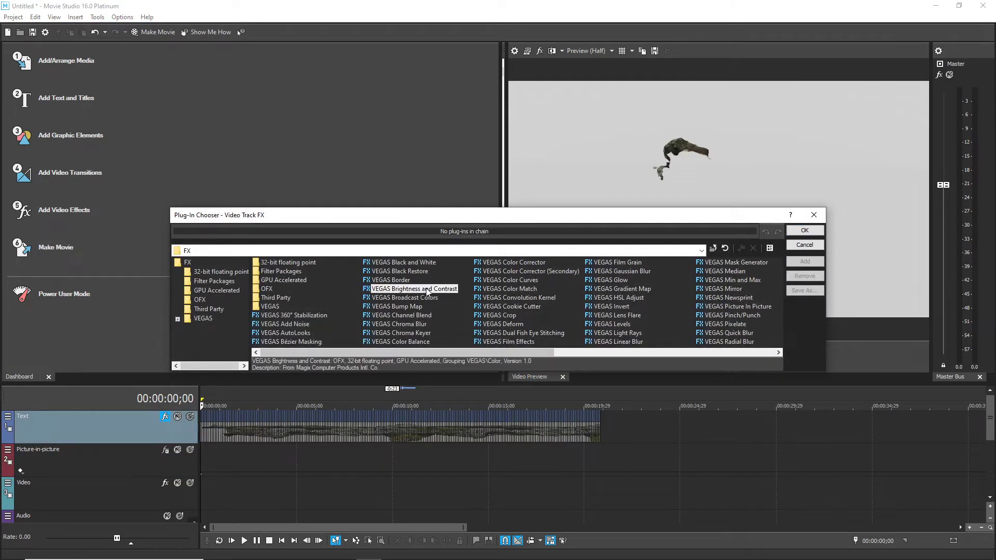
{"action": "double_click", "coordinate": [527, 263]}
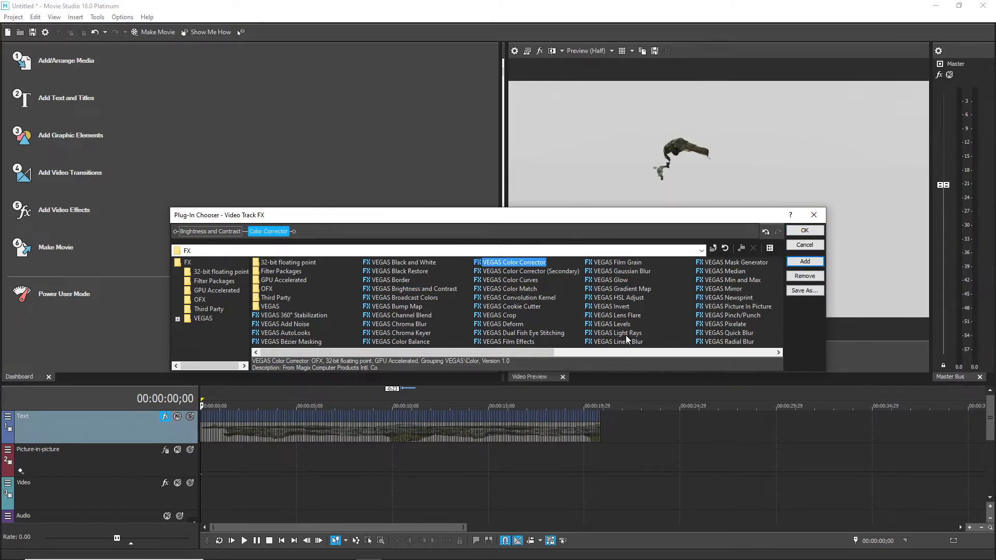
{"action": "scroll", "coordinate": [628, 340], "scroll_direction": "down", "scroll_amount": 3}
{"action": "double_click", "coordinate": [501, 300]}
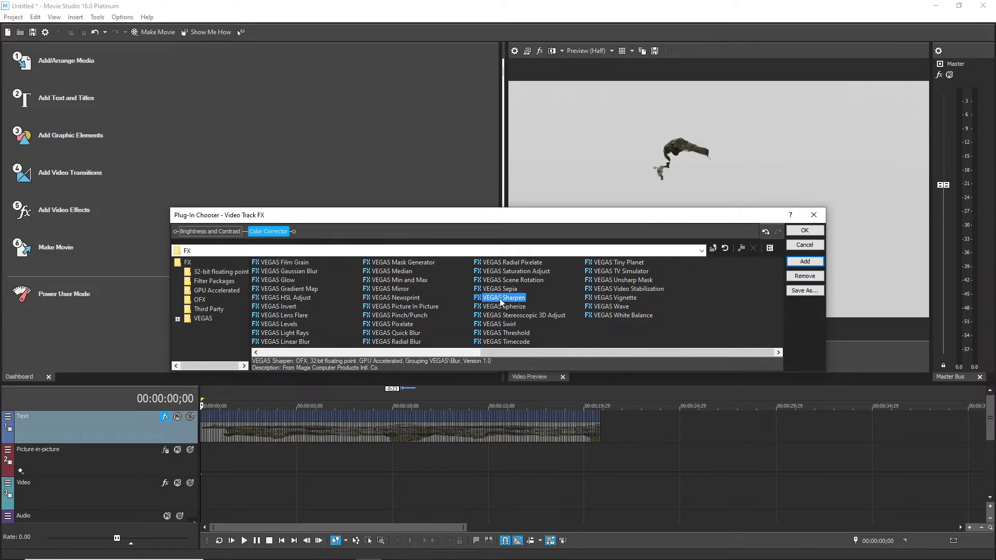
{"action": "left_click", "coordinate": [805, 231]}
- Preview a frame with the rock visible and set the track's brightness to about 0.116 and contrast to about 0.048
{"action": "left_click_drag", "start_coordinate": [563, 225], "coordinate": [342, 156]}
{"action": "left_click", "coordinate": [246, 430]}
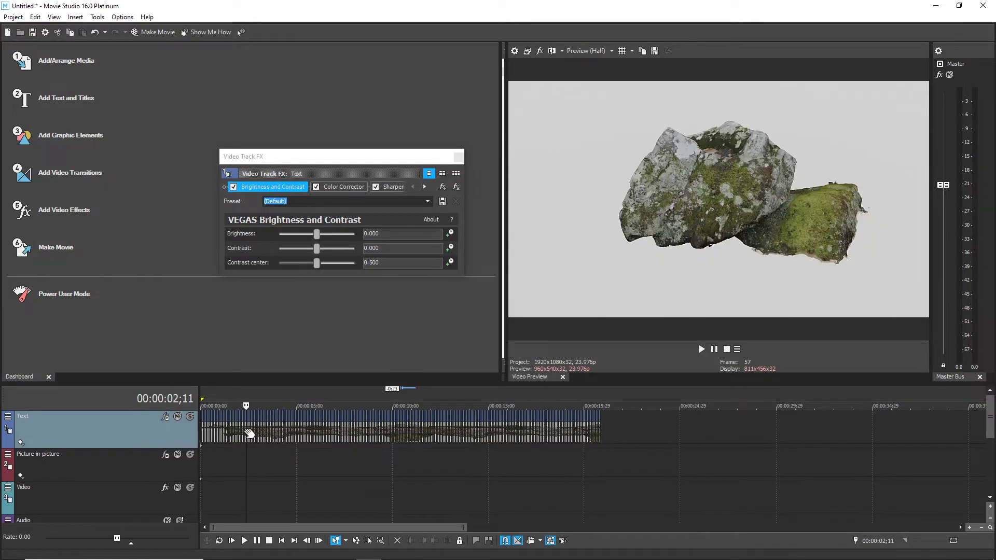
{"action": "mouse_move", "coordinate": [317, 235]}
{"action": "left_mouse_down"}
{"action": "mouse_move", "coordinate": [327, 237]}
{"action": "mouse_move", "coordinate": [320, 250]}
{"action": "mouse_move", "coordinate": [321, 237]}
{"action": "left_mouse_up"}
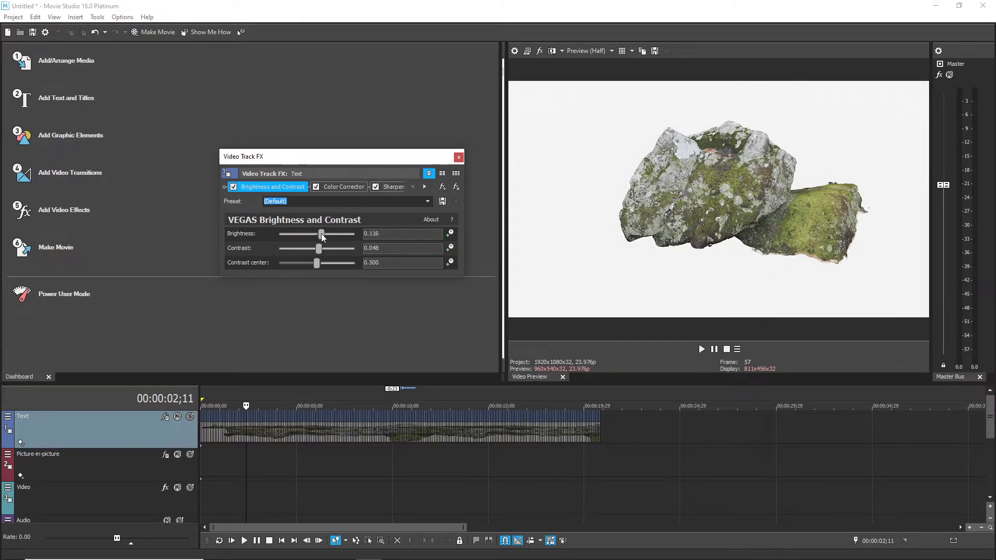
- Shift the Color Corrector's low color wheel slightly toward blue-cyan, to about 320.19, 0.1736
{"action": "left_click", "coordinate": [334, 192]}
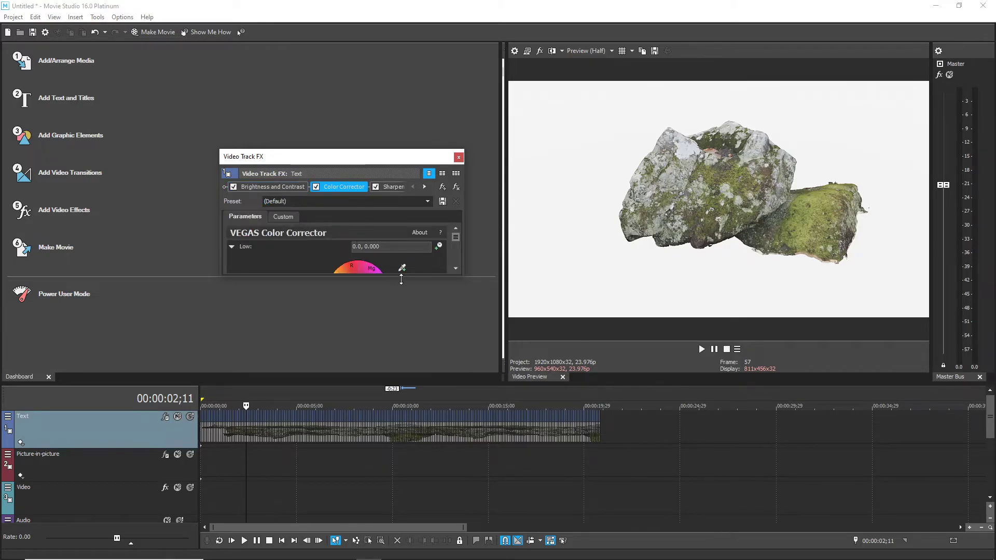
{"action": "left_click_drag", "start_coordinate": [401, 276], "coordinate": [415, 449]}
{"action": "left_click_drag", "start_coordinate": [359, 294], "coordinate": [362, 296]}
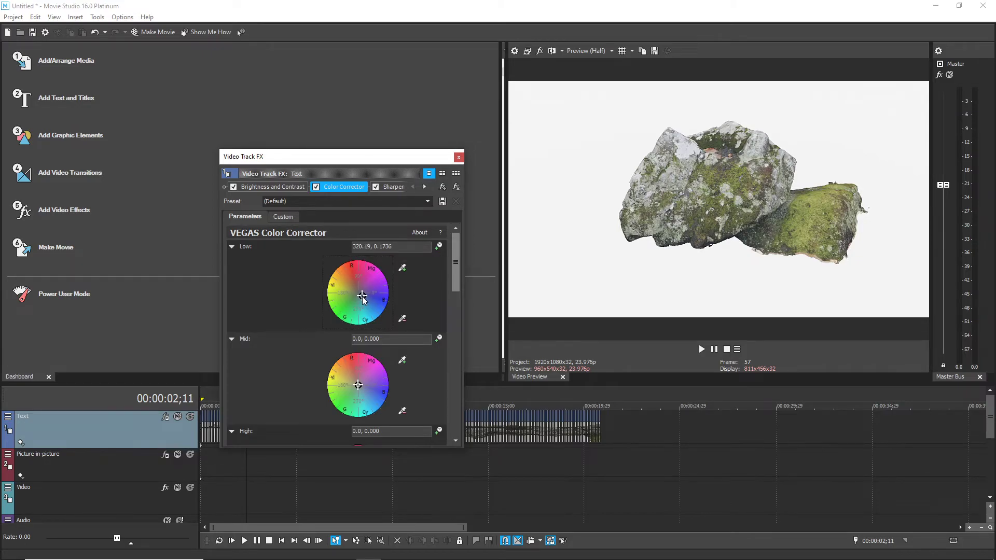
- Lower the Text track's Sharpen amount and close the track effects window
{"action": "left_click", "coordinate": [394, 188]}
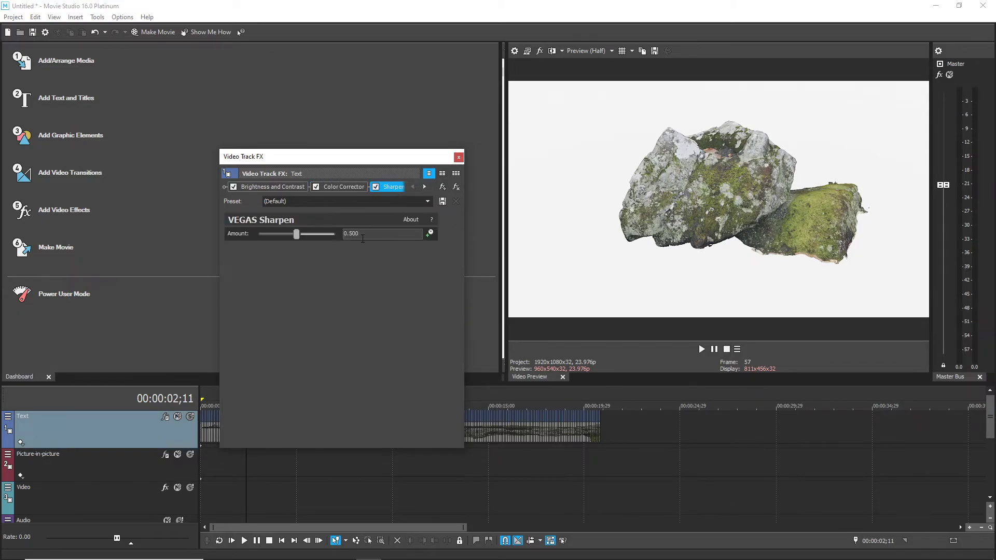
{"action": "left_click_drag", "start_coordinate": [299, 238], "coordinate": [279, 239]}
{"action": "left_click", "coordinate": [460, 160]}
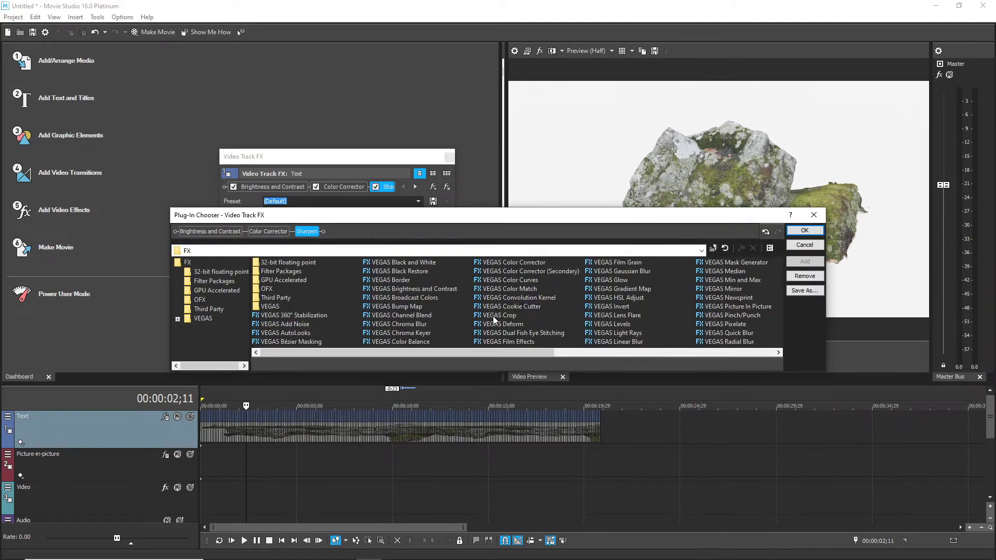
- Add a Saturation Adjust effect to the Text track with Amount about 0.415 and Low about 0.605
{"action": "scroll", "coordinate": [494, 320], "scroll_direction": "down", "scroll_amount": 3}
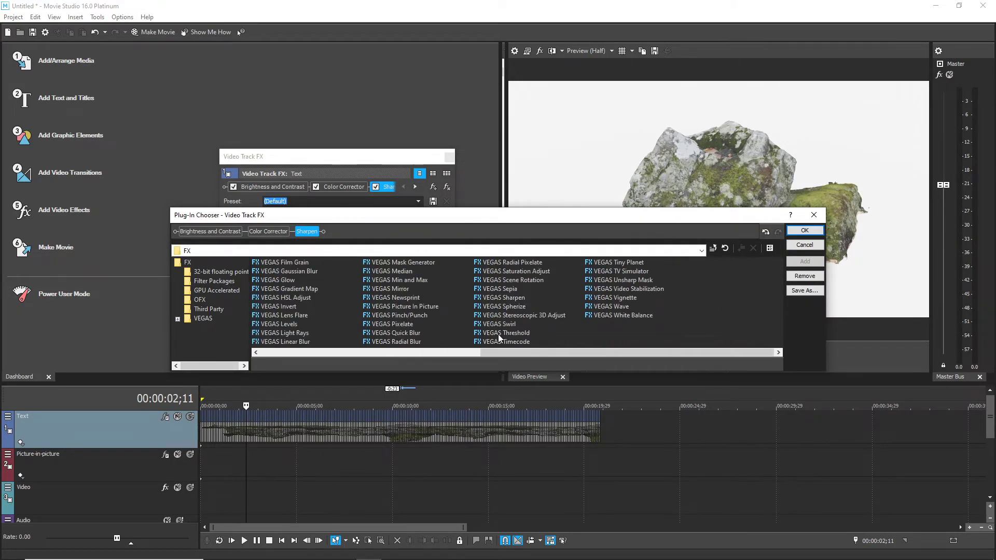
{"action": "double_click", "coordinate": [514, 272]}
{"action": "key", "text": "Return"}
{"action": "left_click_drag", "start_coordinate": [306, 249], "coordinate": [306, 349]}
{"action": "left_click_drag", "start_coordinate": [297, 234], "coordinate": [312, 235]}
{"action": "left_click_drag", "start_coordinate": [296, 278], "coordinate": [321, 278]}
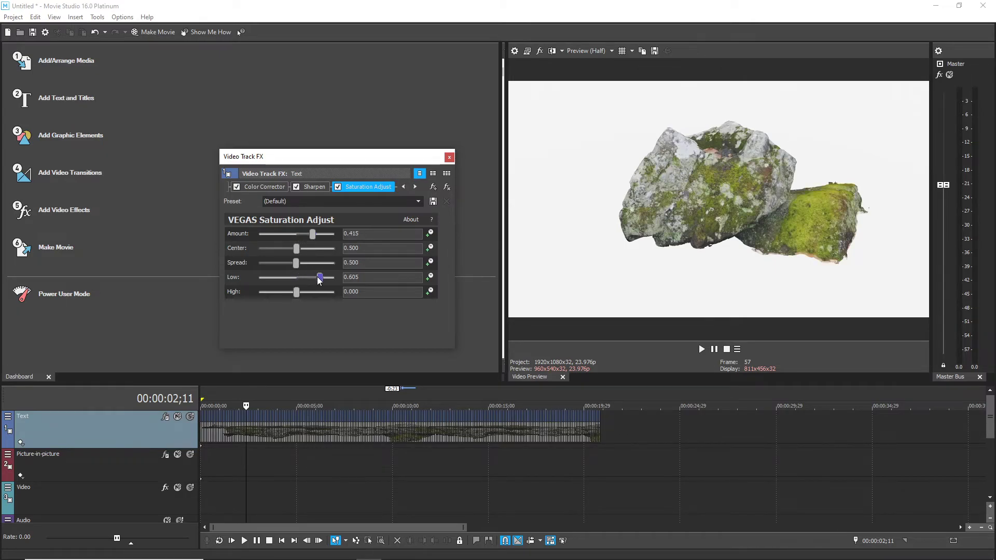
{"action": "left_click", "coordinate": [451, 157]}
- Play the timeline from the start to check the color-graded rock animation
{"action": "key", "text": "space"}
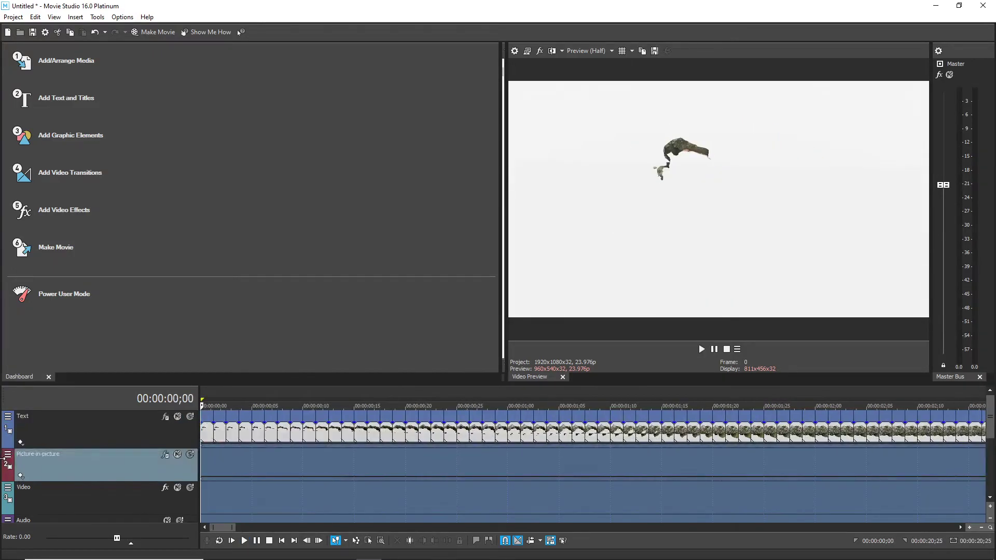
{"action": "scroll", "coordinate": [353, 483], "scroll_direction": "down", "scroll_amount": 6}
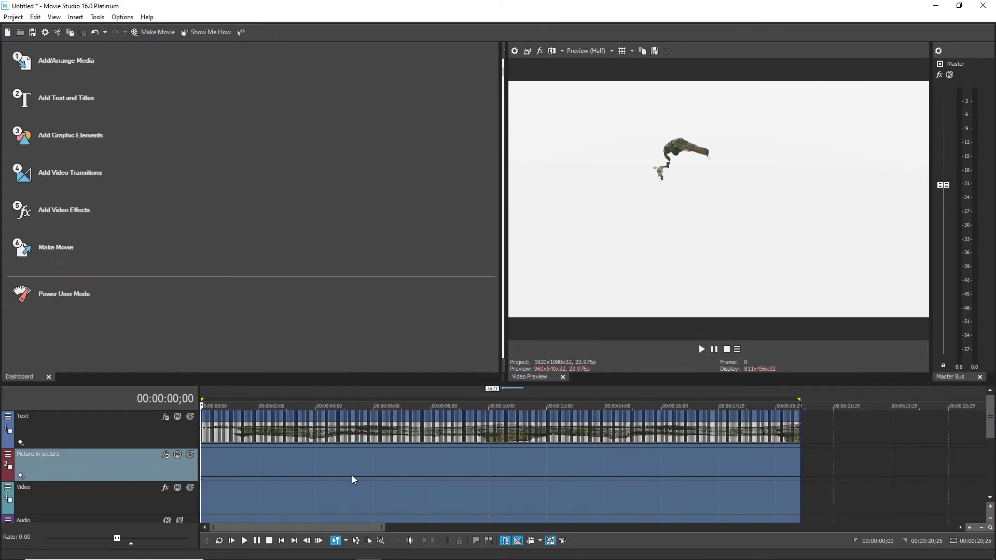
{"action": "key", "text": "space"}
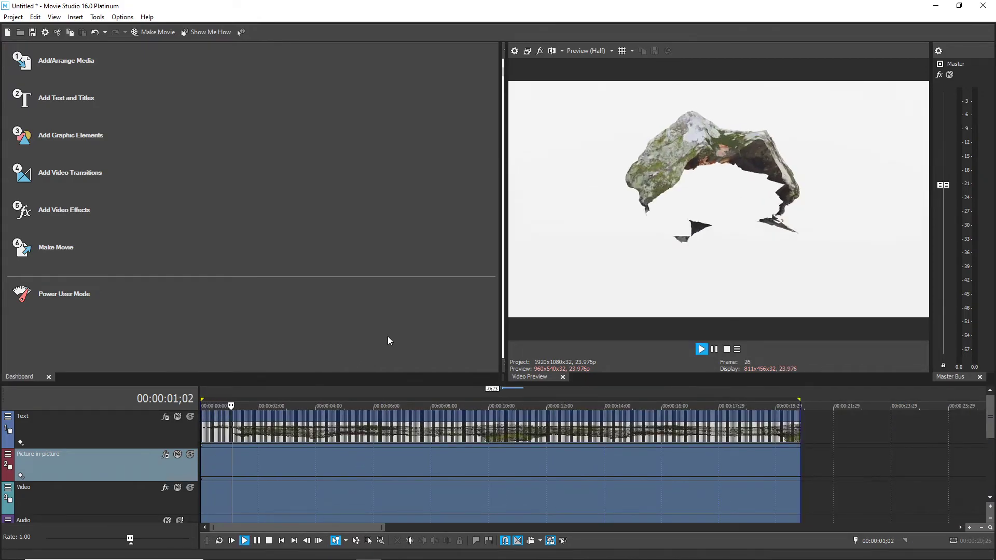
{"action": "key", "text": "space"}
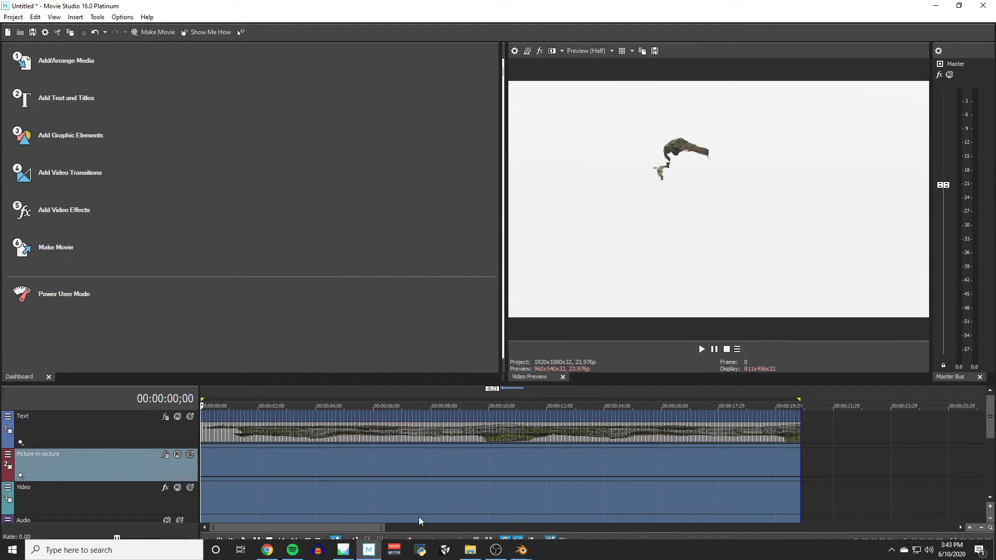
- Render the timeline as MossyRock.mp4 in MAGIX AVC/AAC MP4 format using the Internet HD 1080p 29.97 fps template
{"action": "left_click", "coordinate": [13, 16]}
{"action": "left_click", "coordinate": [63, 118]}
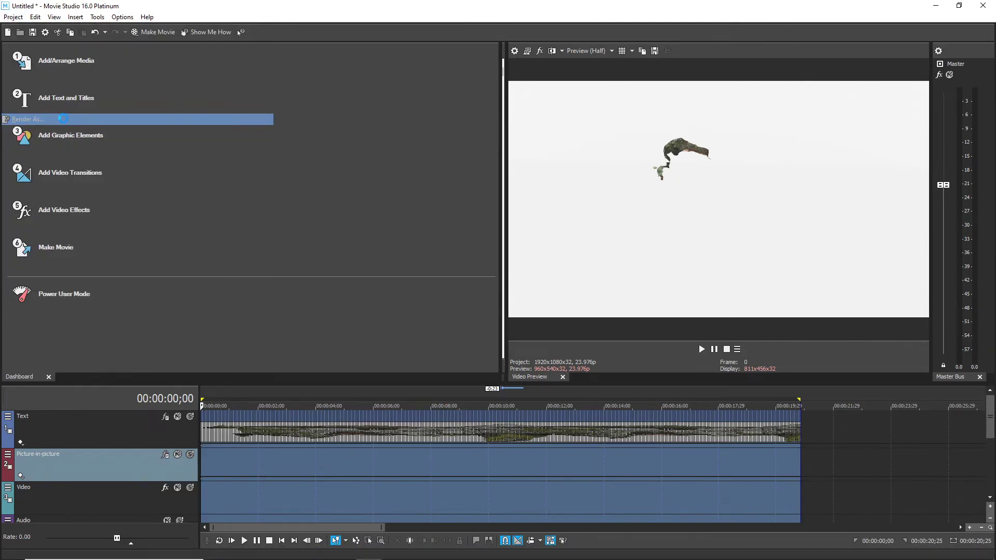
{"action": "scroll", "coordinate": [560, 285], "scroll_direction": "down", "scroll_amount": 1}
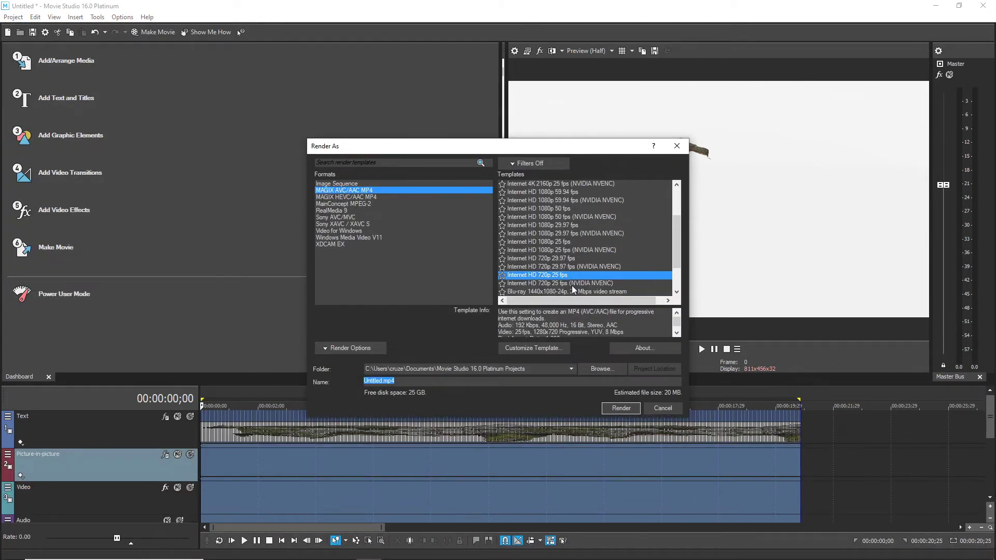
{"action": "left_click", "coordinate": [573, 258]}
{"action": "left_click", "coordinate": [576, 242]}
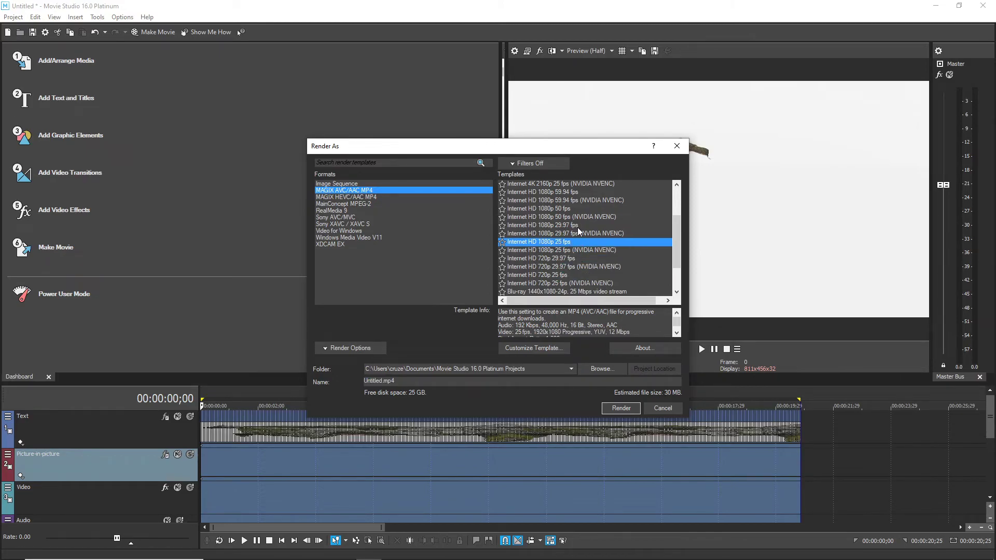
{"action": "left_click", "coordinate": [579, 227]}
{"action": "left_click_drag", "start_coordinate": [381, 381], "coordinate": [319, 380]}
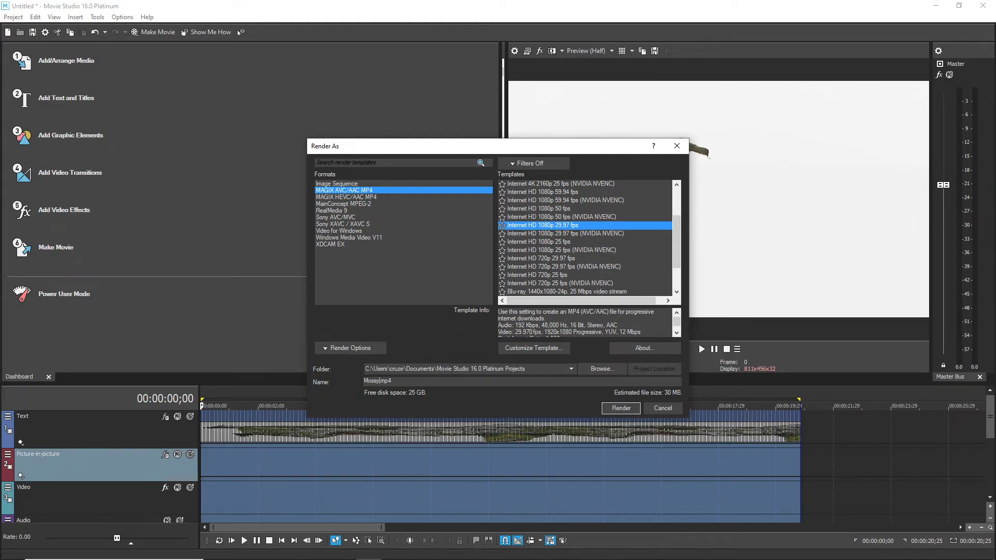
{"action": "key", "text": "Return"}
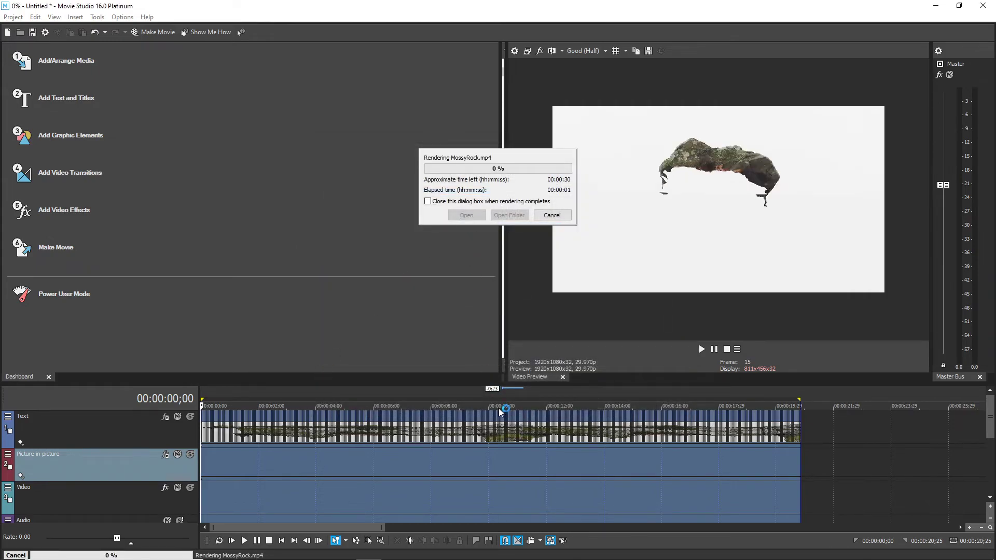